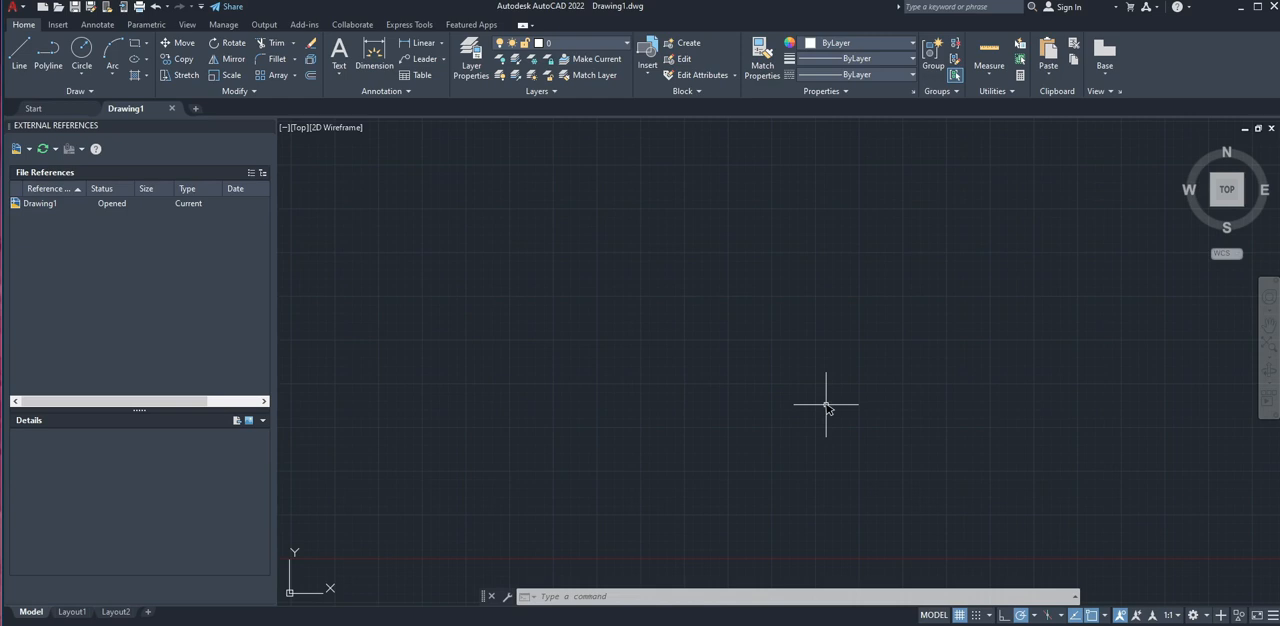
left_click(536, 383)
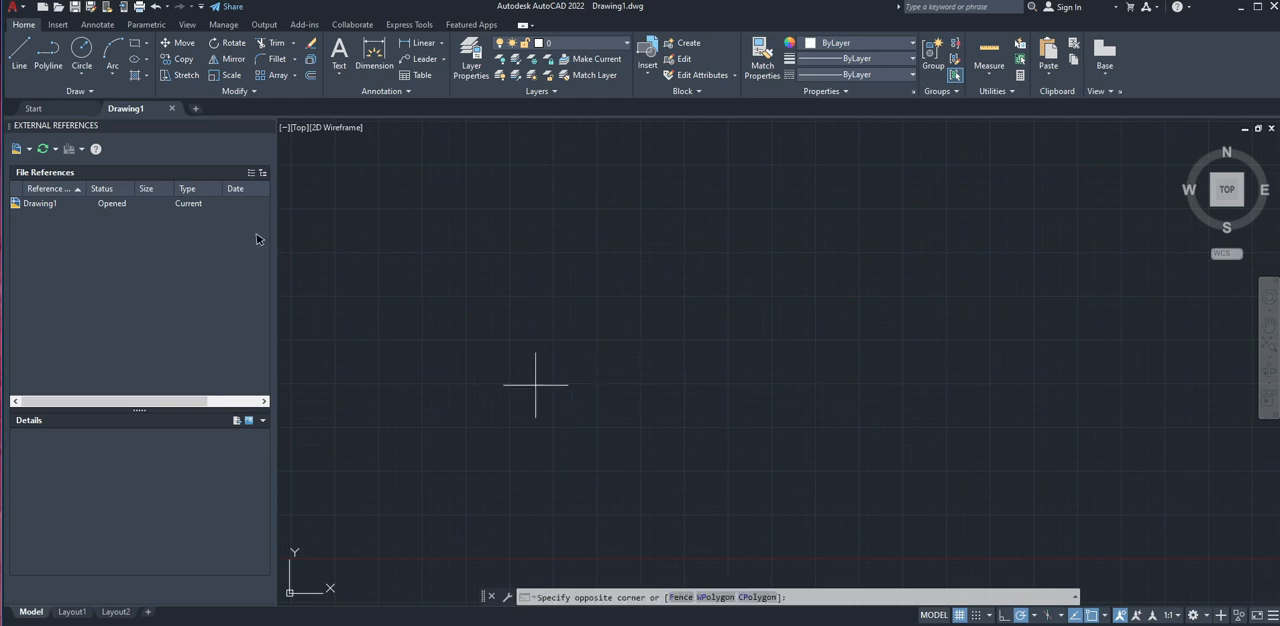
left_click(558, 258)
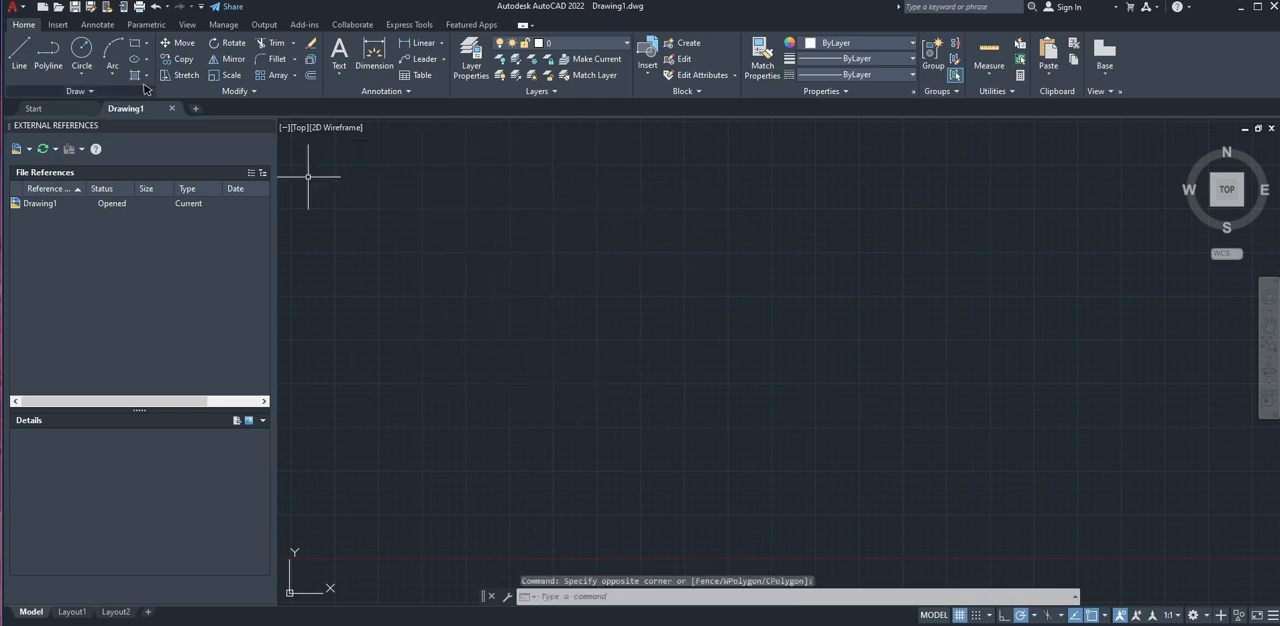
Create a new drawing from the acad template, and switch back to Drawing1
left_click(42, 7)
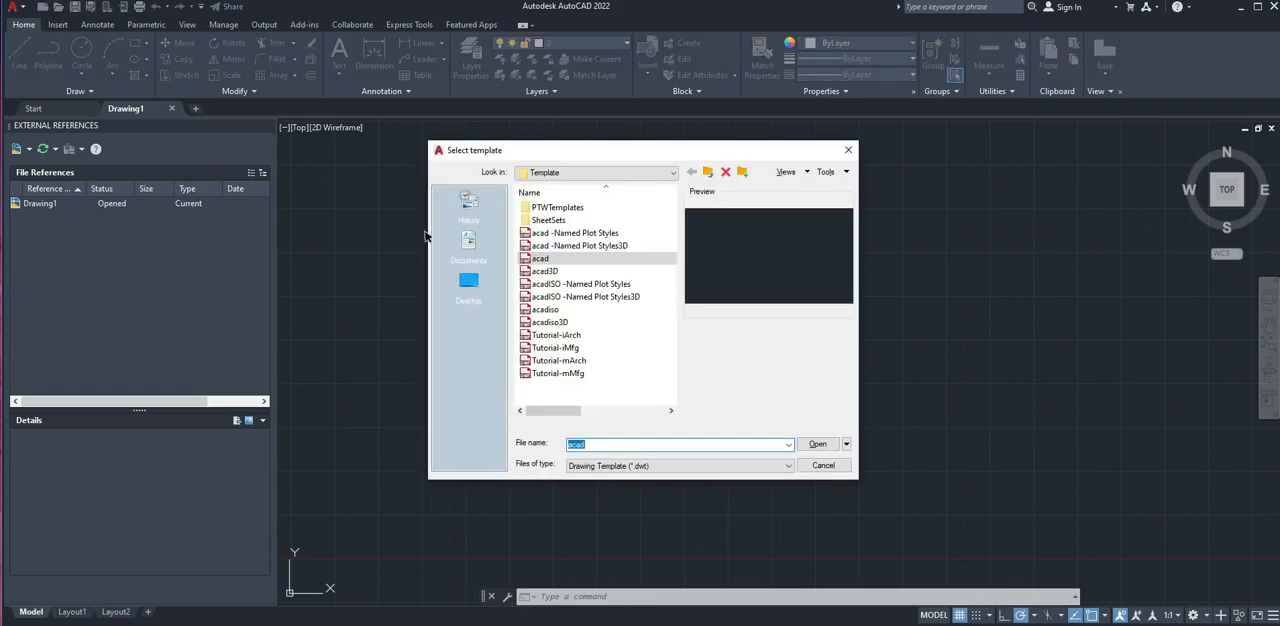
left_click(830, 446)
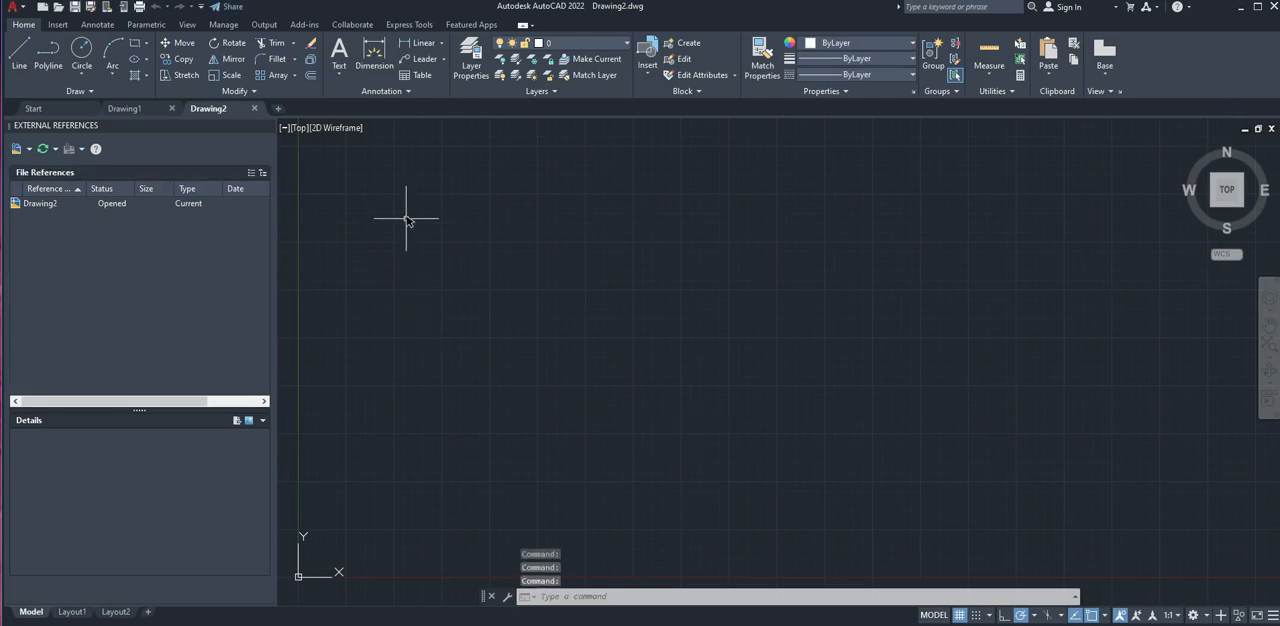
left_click(122, 108)
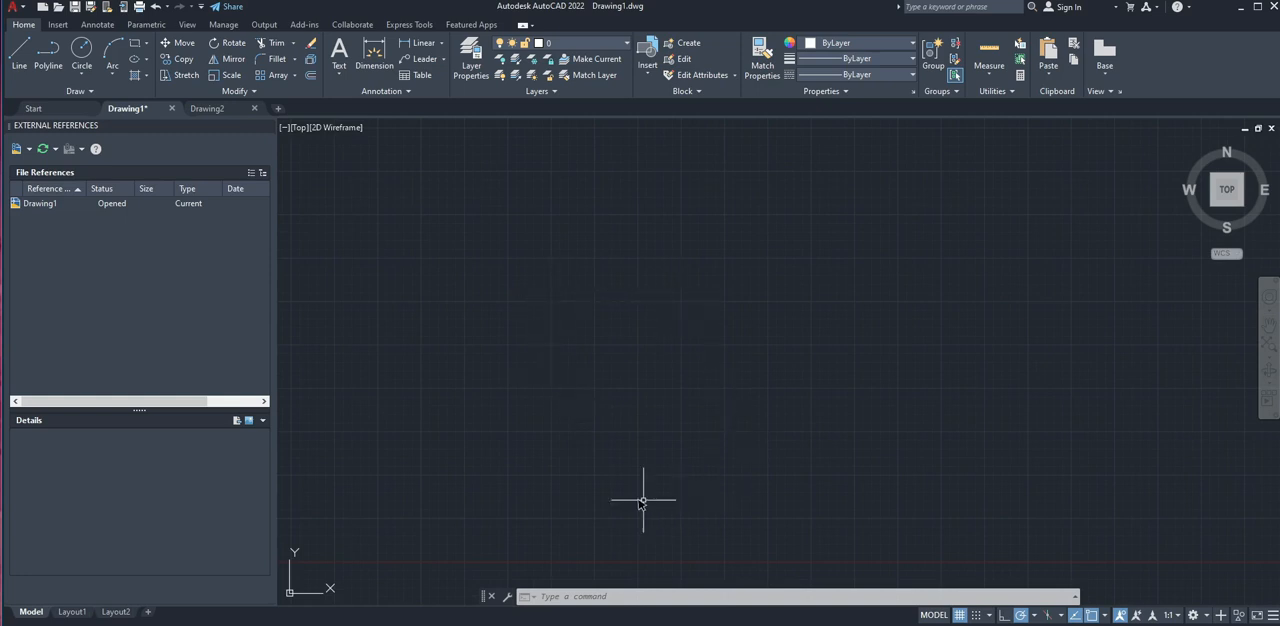
Turn off the grid display in the Drawing1 model space
scroll(585, 315, "up", 3)
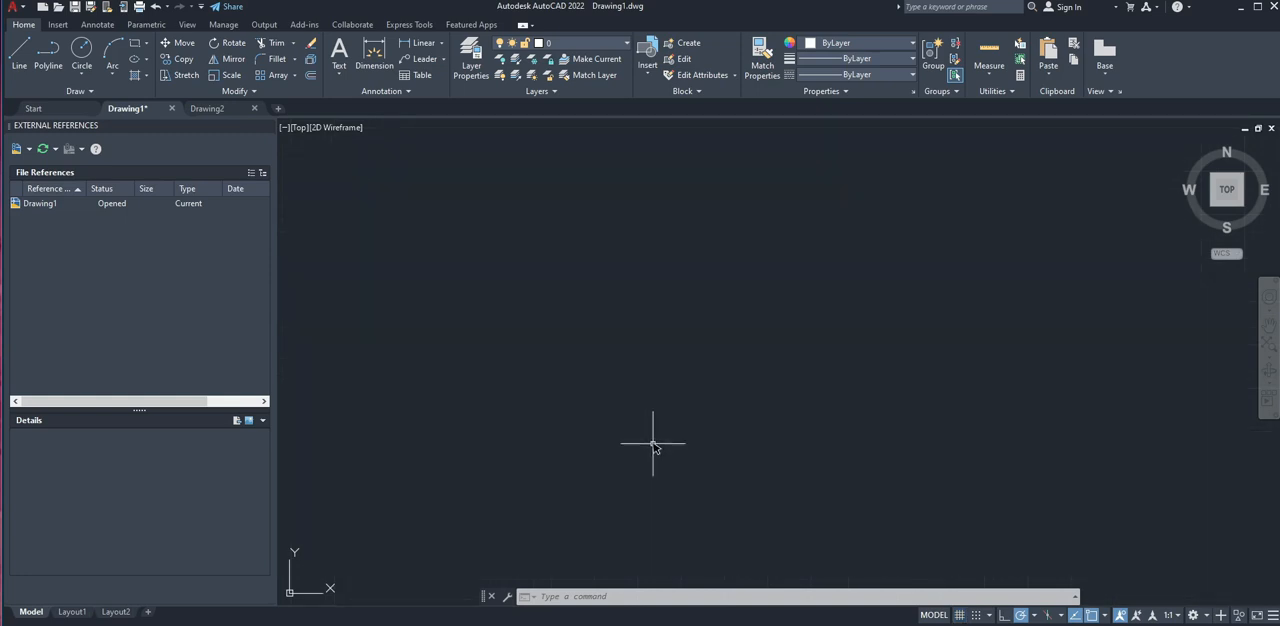
key("F7")
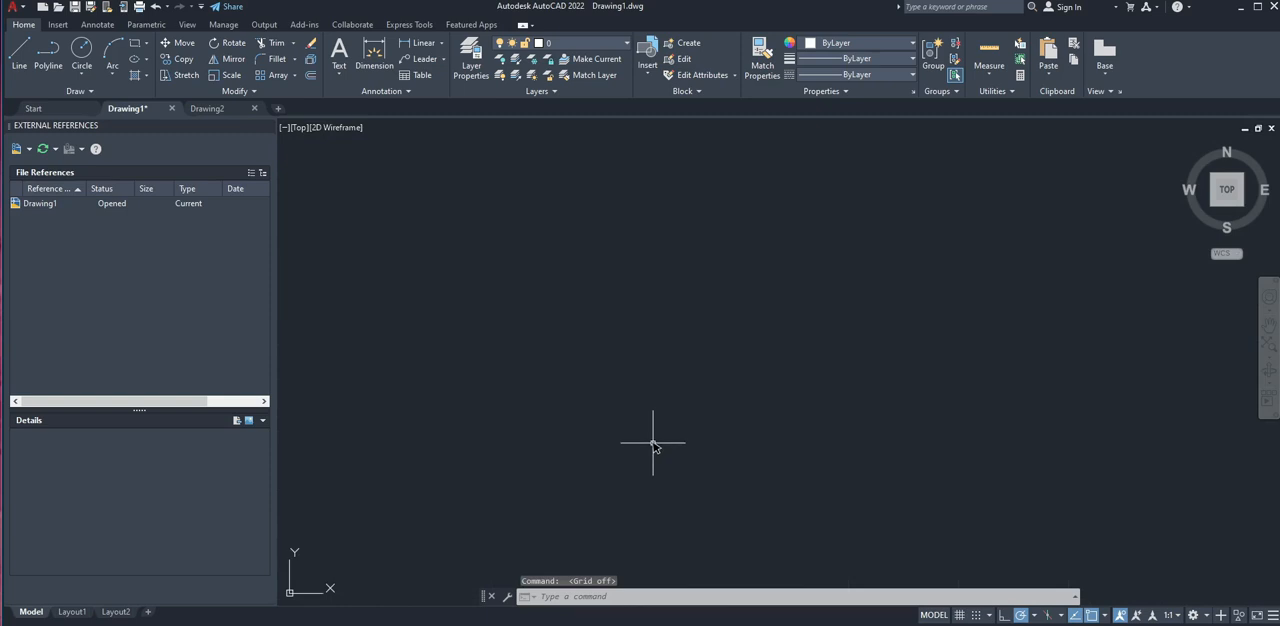
key("F7")
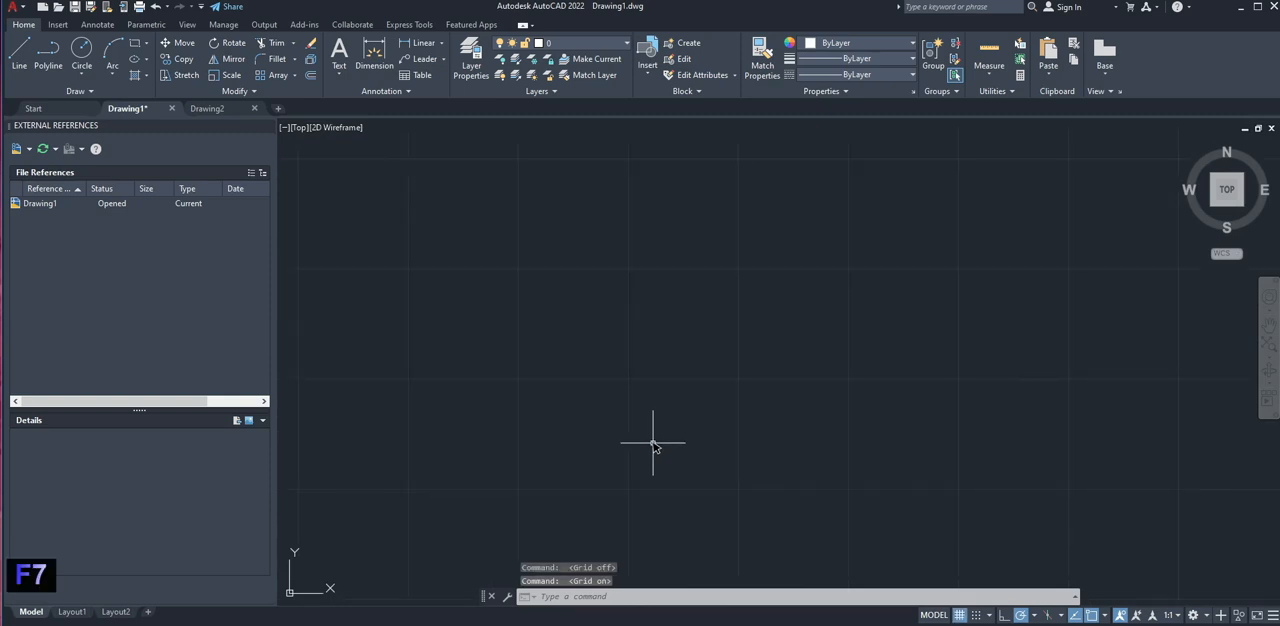
key("F7")
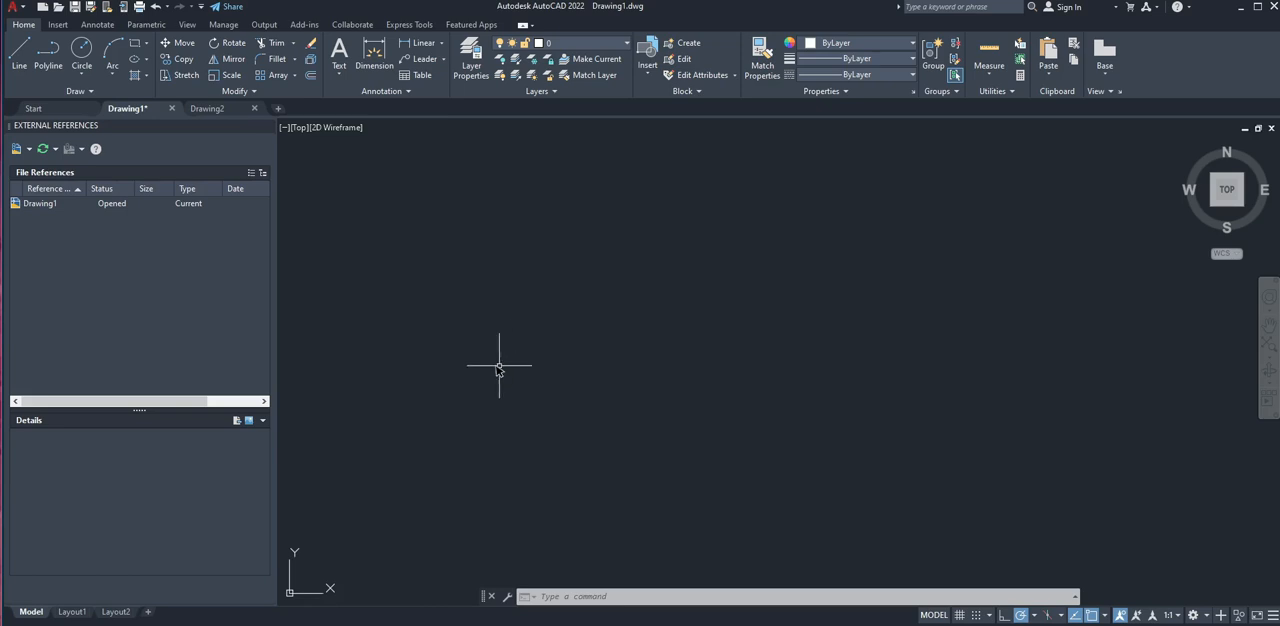
left_click(457, 362)
left_click(507, 354)
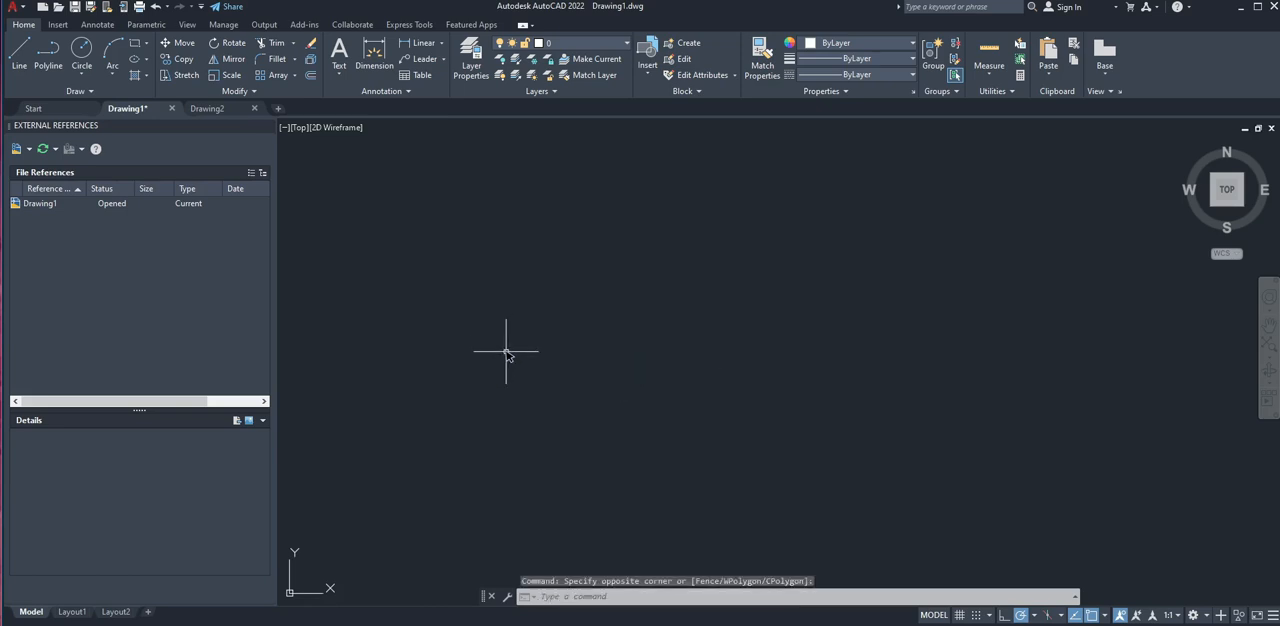
Start a line at a free point in the drawing area and draw its first segment 10 units straight up
type("i")
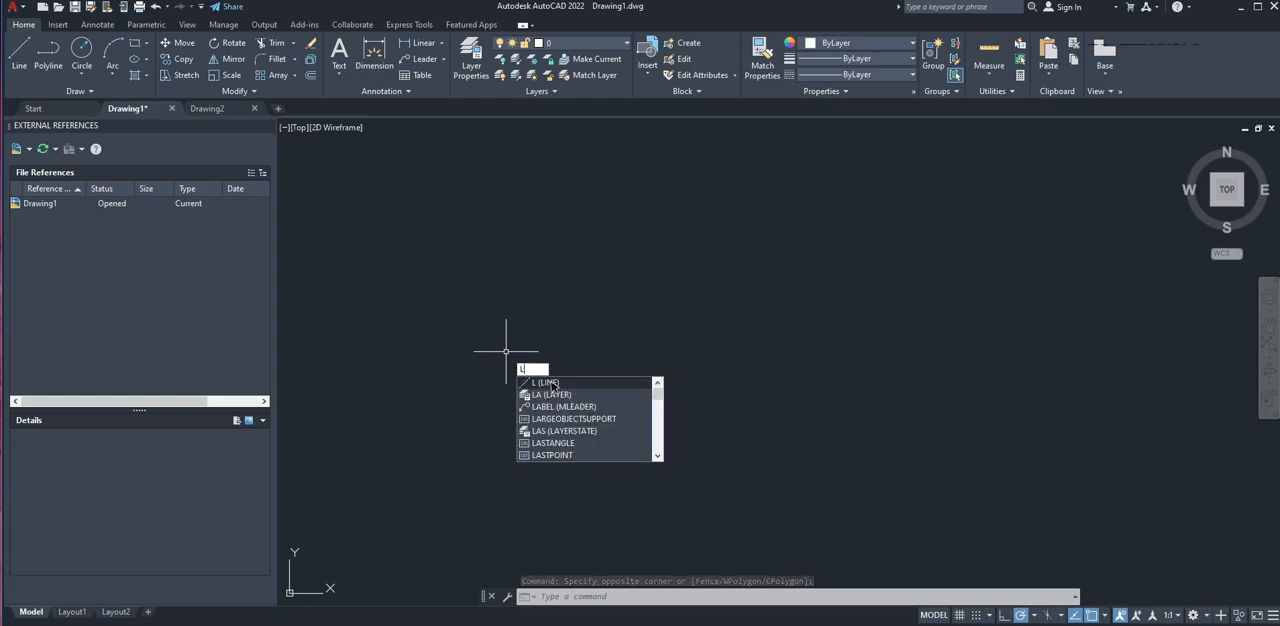
key("Return")
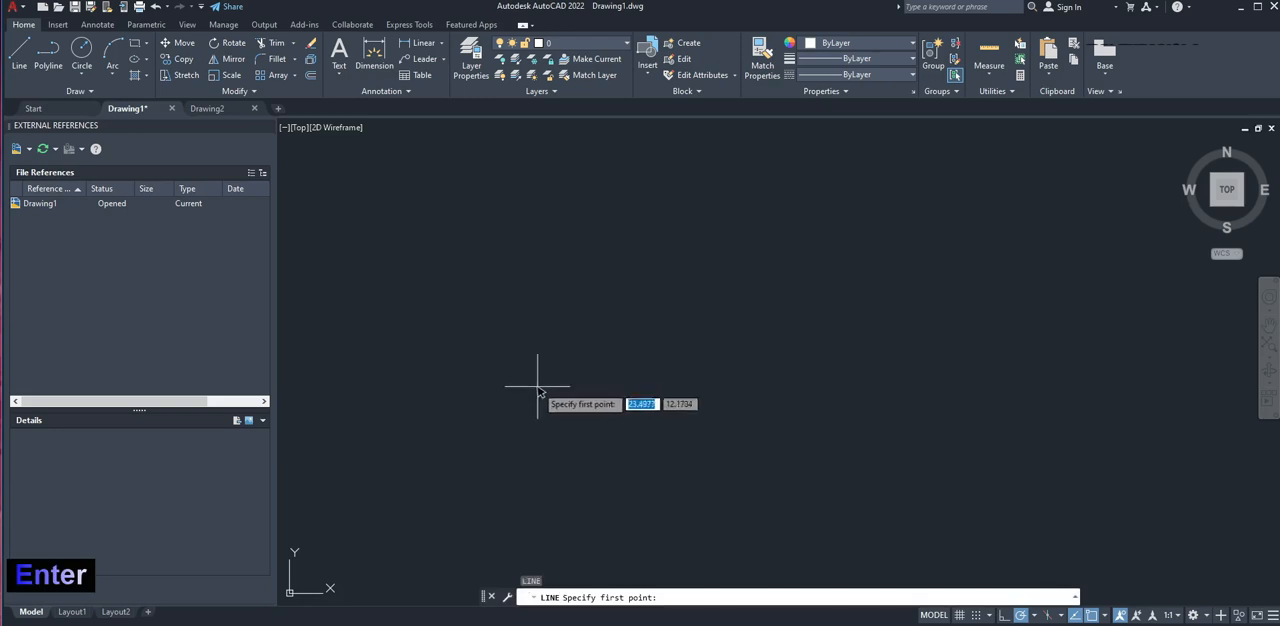
left_click(512, 466)
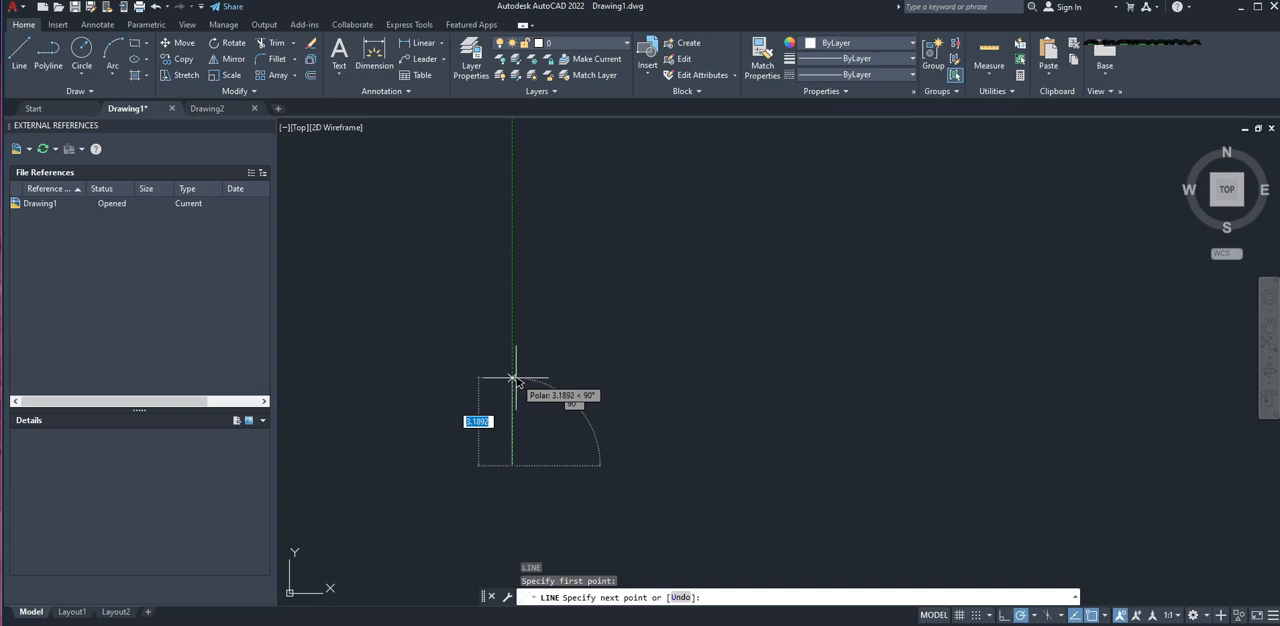
type("10")
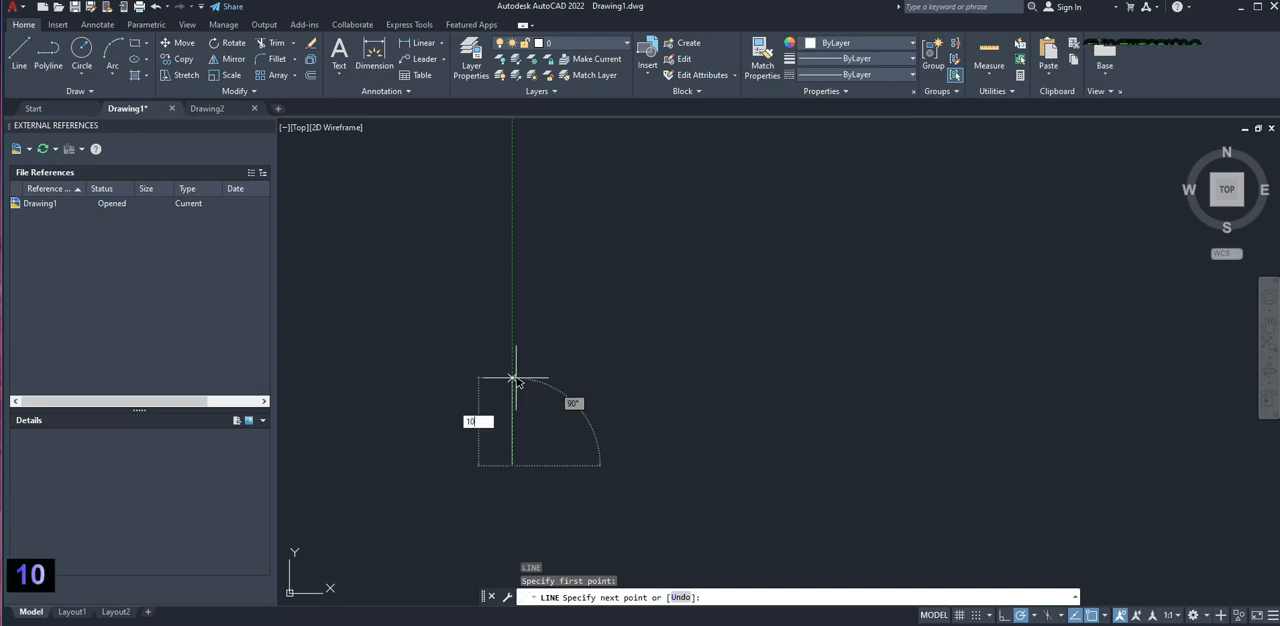
key("Return")
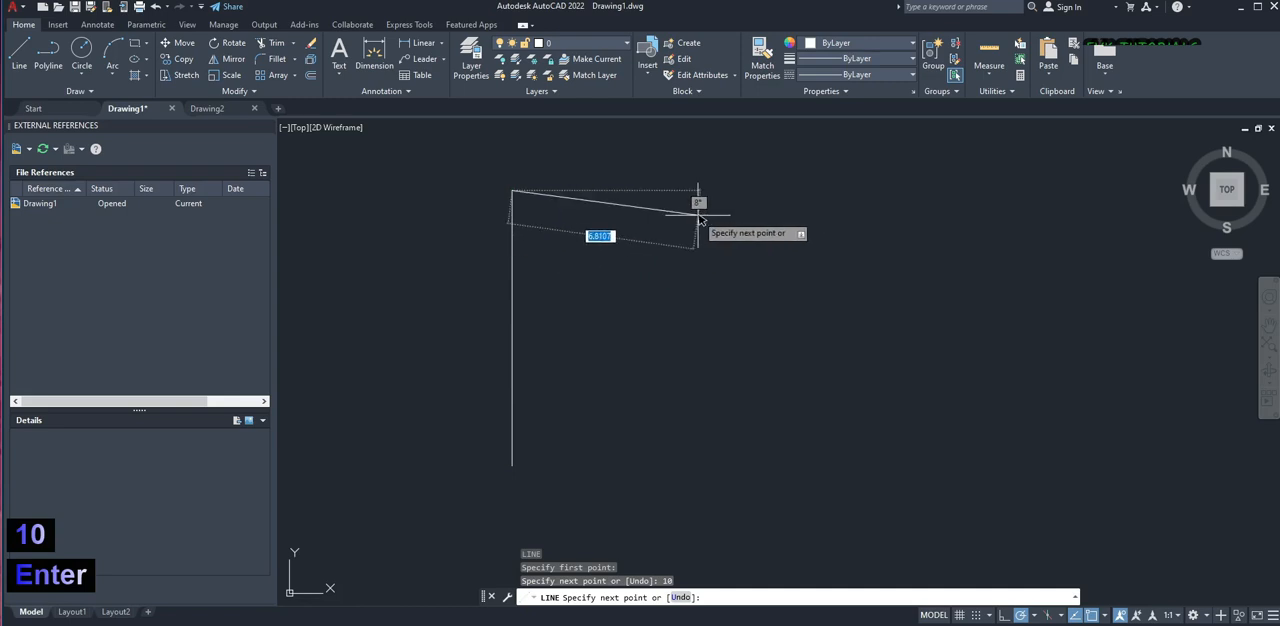
Continue the line with a horizontal segment 10 units to the right from the top of the vertical one
scroll(790, 192, "down", 8)
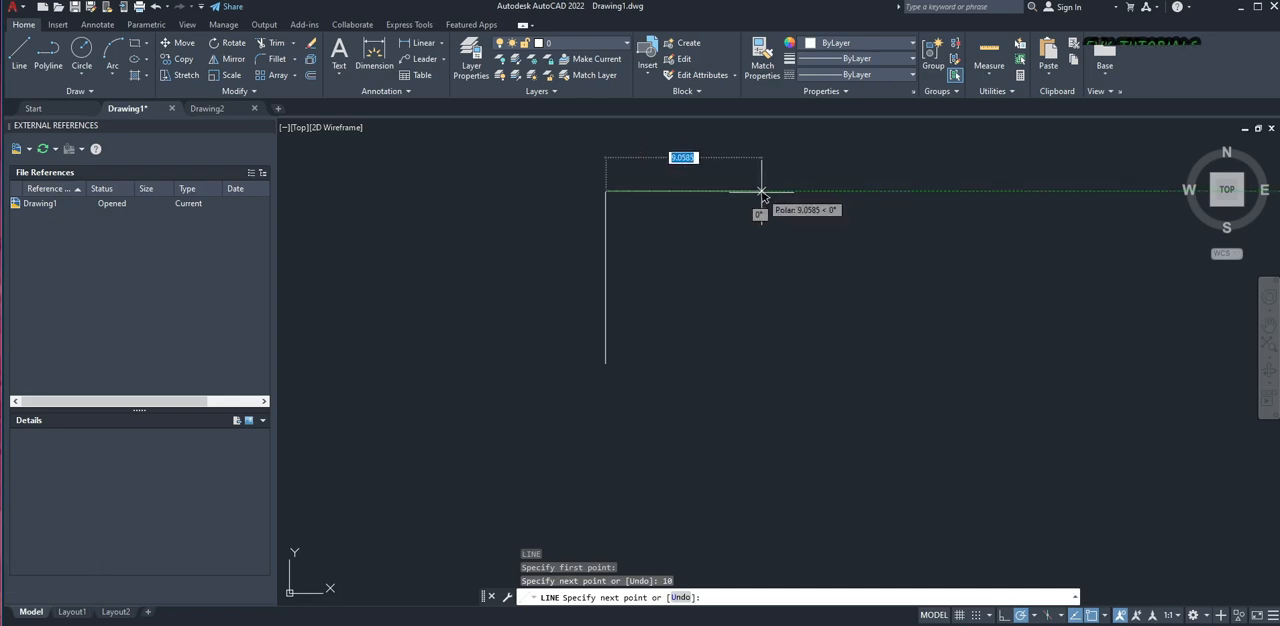
scroll(788, 318, "up", 4)
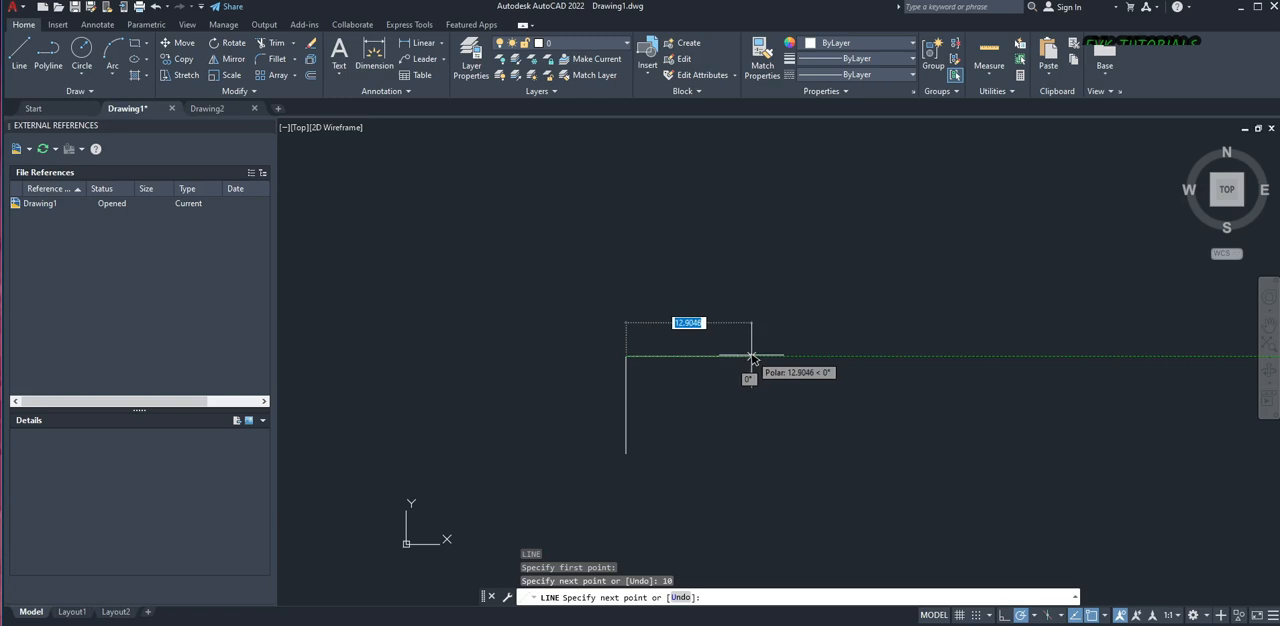
scroll(755, 355, "up", 2)
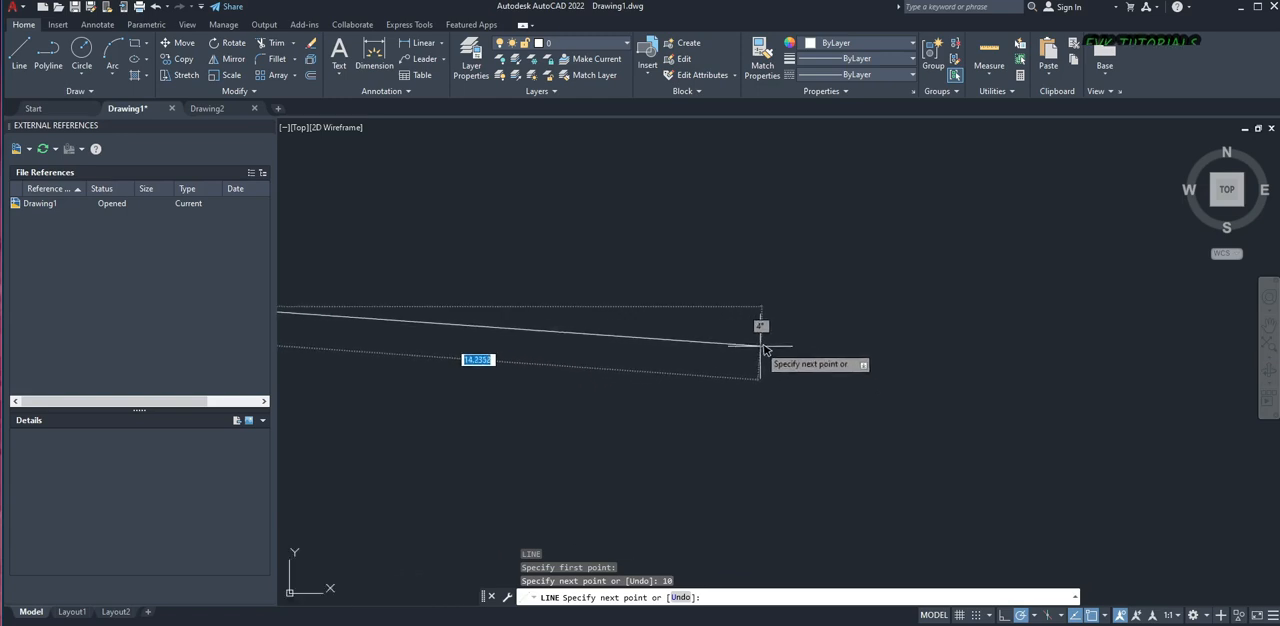
scroll(760, 347, "down", 4)
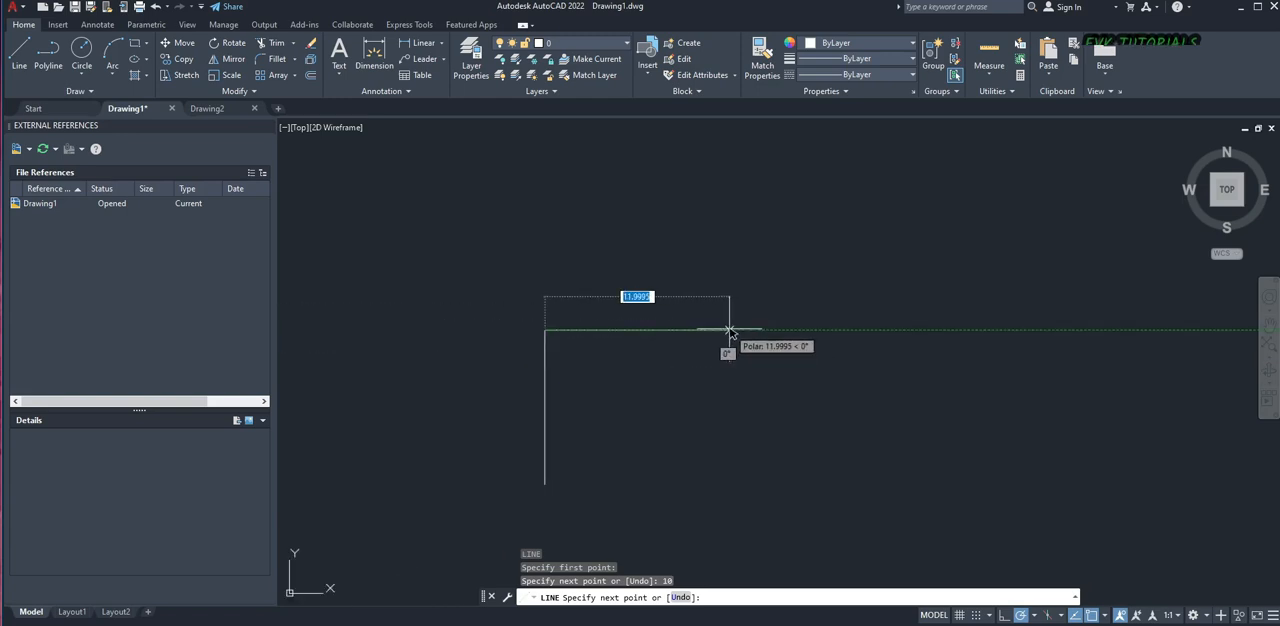
type("10")
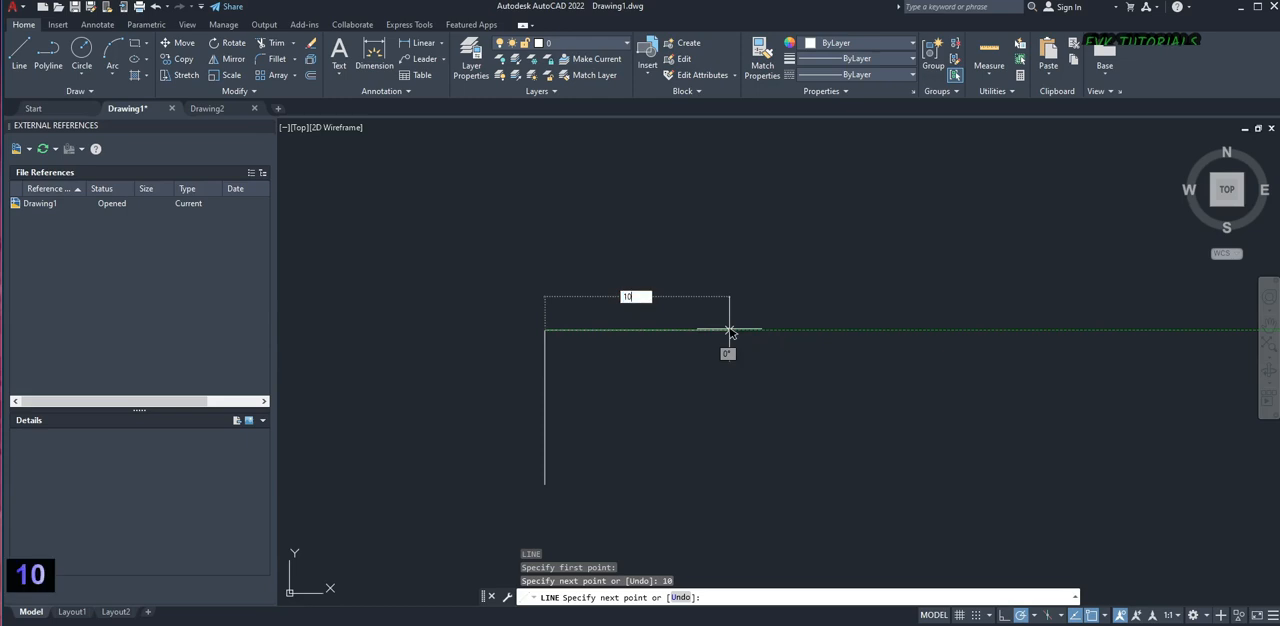
key("Return")
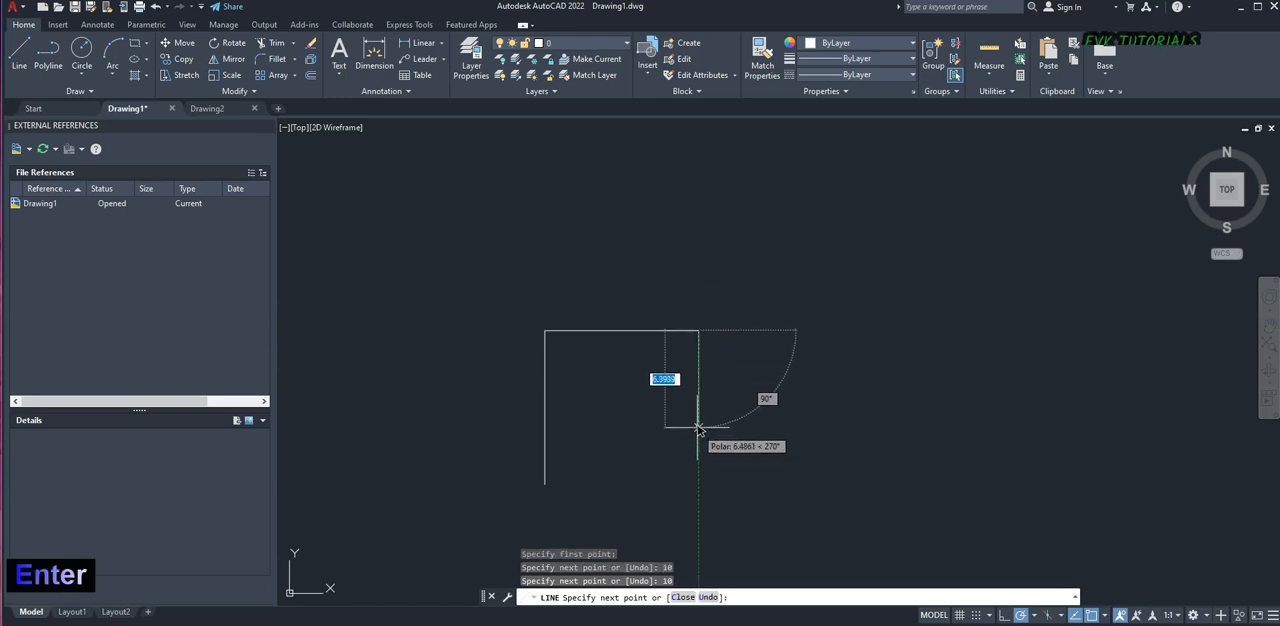
Add a 10-unit segment straight down and close the line back to its start point to complete the square
type("1")
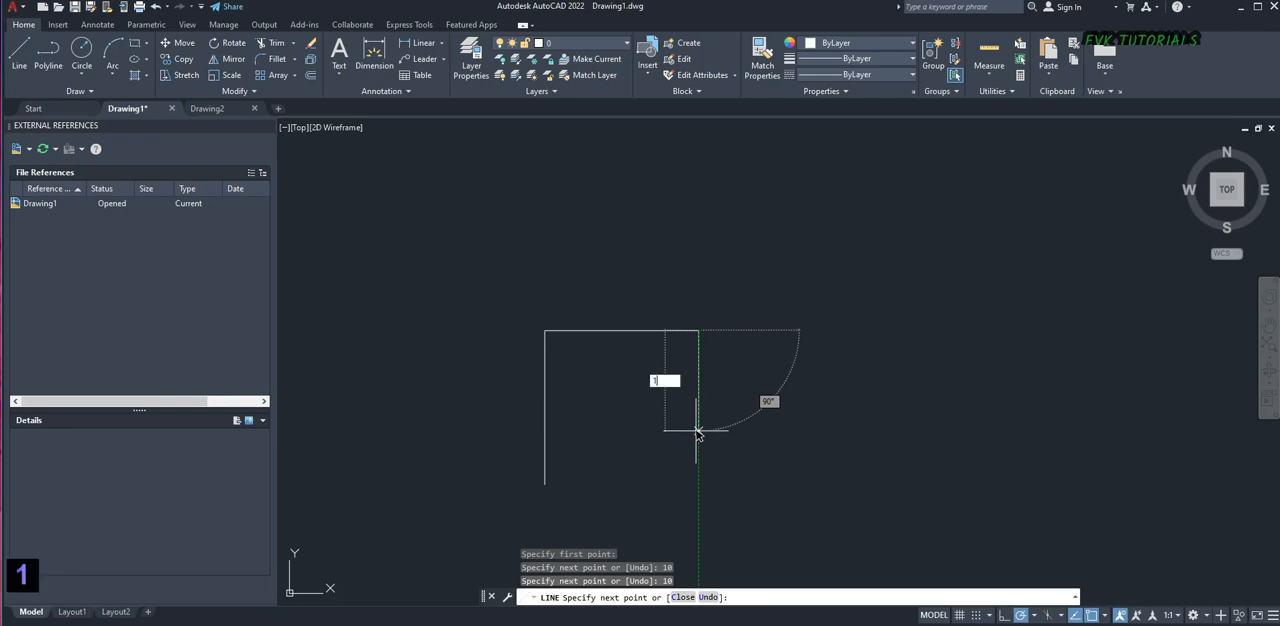
type("0")
key("Return")
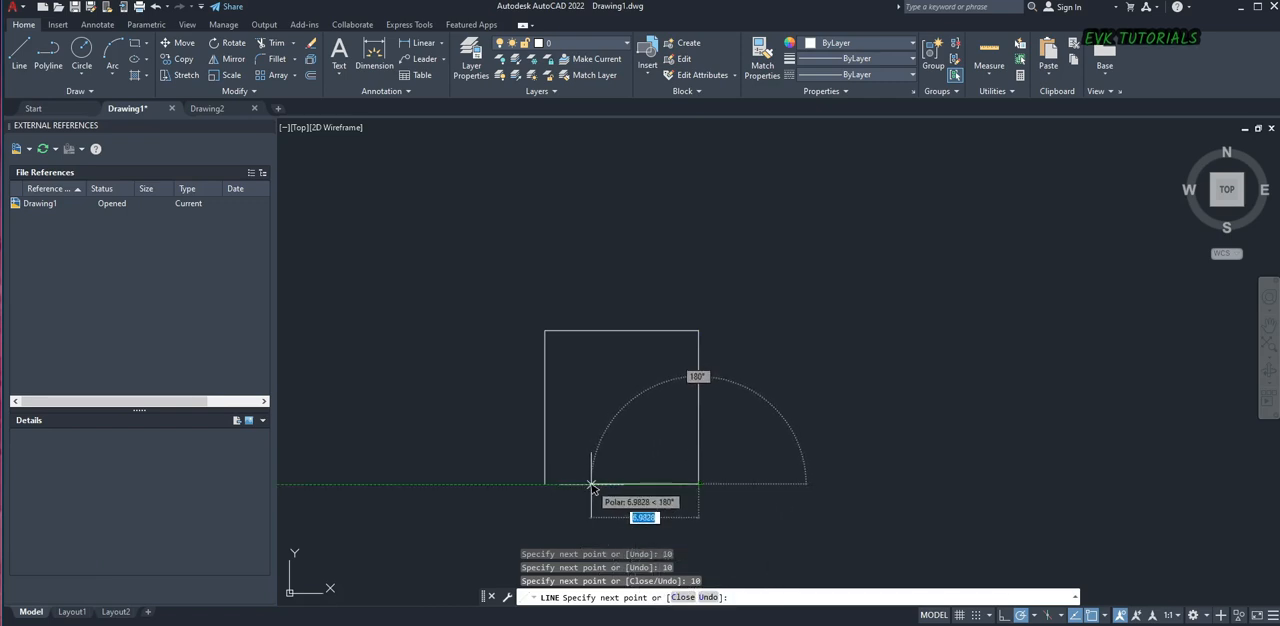
type("c")
key("Return")
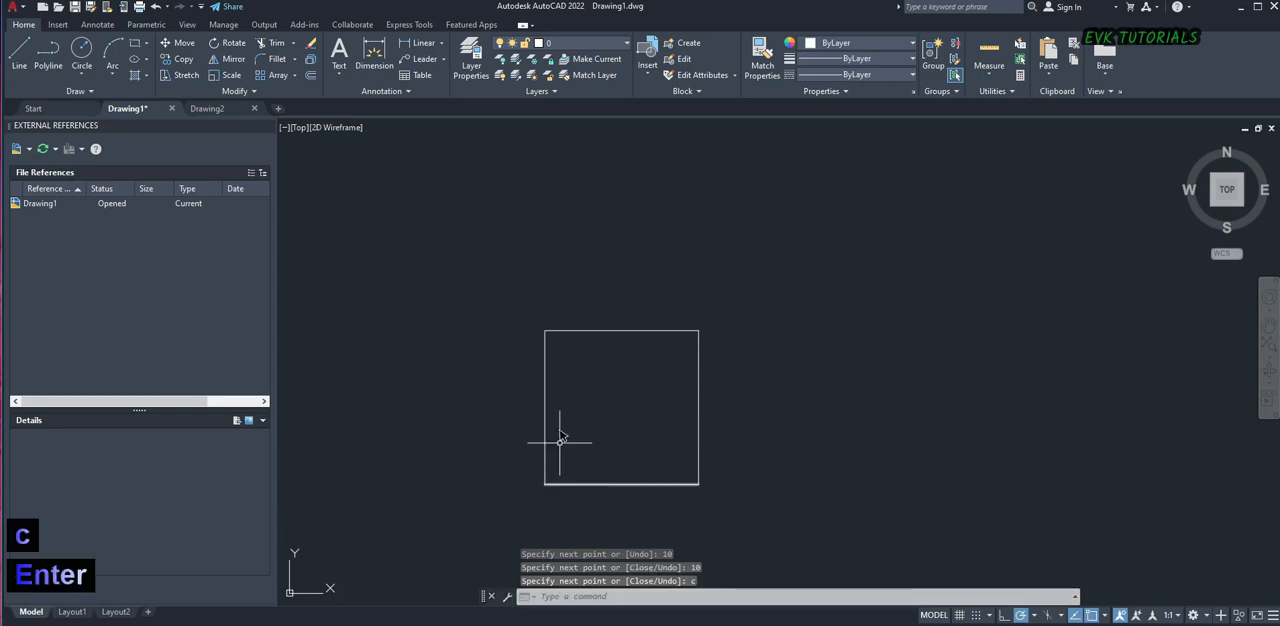
Select the square's four sides one by one to examine them as separate lines, and clear the selection
left_click(572, 331)
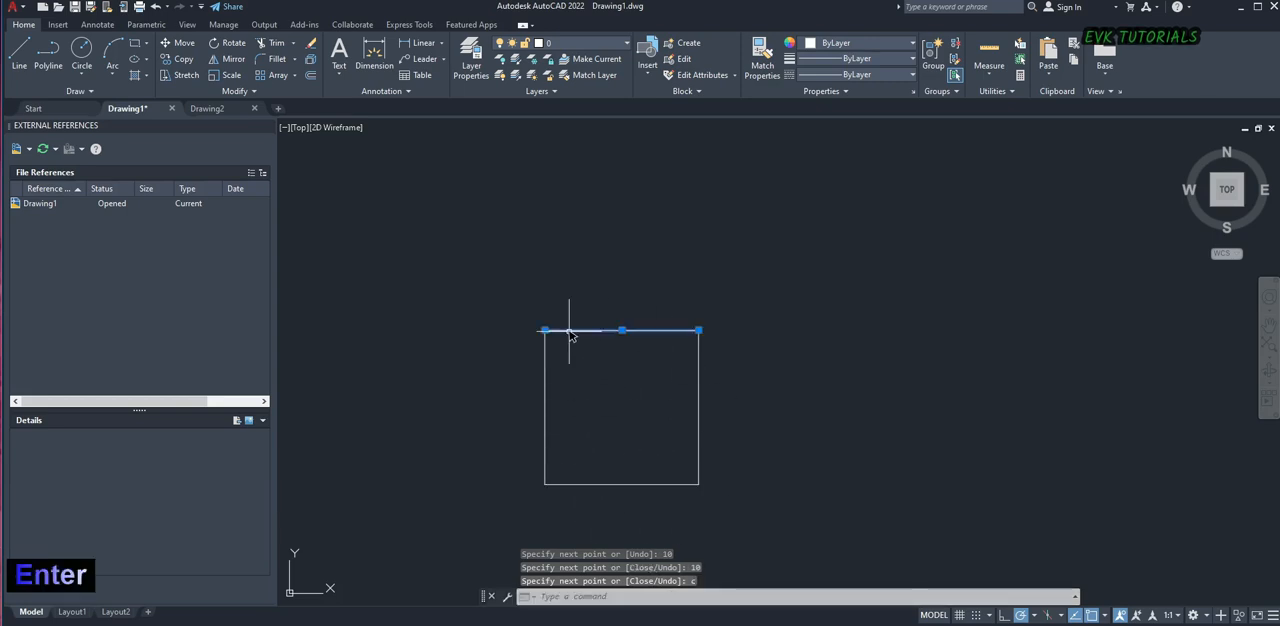
left_click(698, 361)
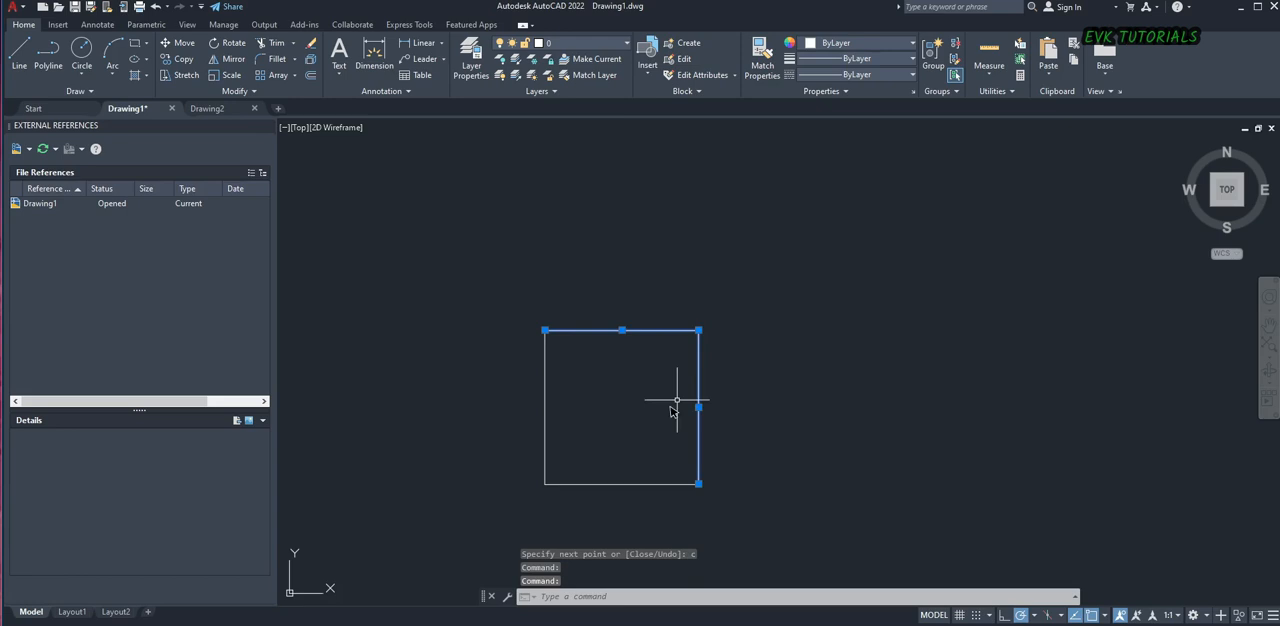
left_click(614, 480)
left_click(571, 494)
scroll(549, 400, "up", 4)
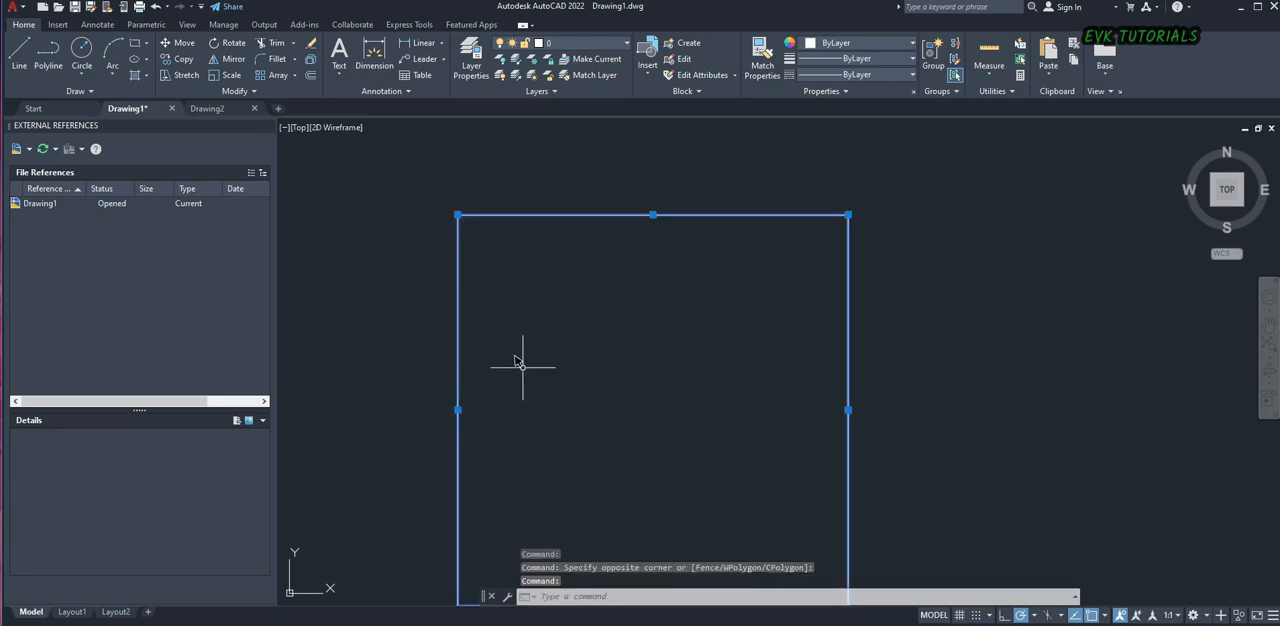
scroll(514, 343, "down", 4)
key("Escape")
scroll(560, 355, "down", 4)
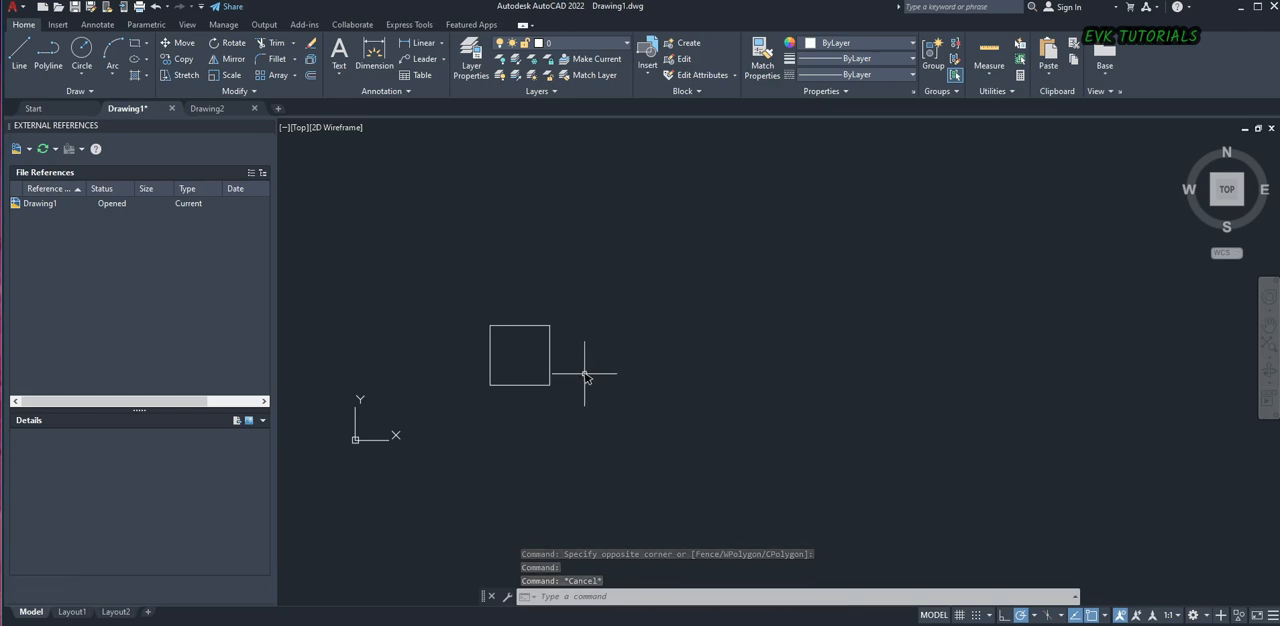
Draw a circle with a radius of 5 units to the right of the square
scroll(626, 360, "up", 3)
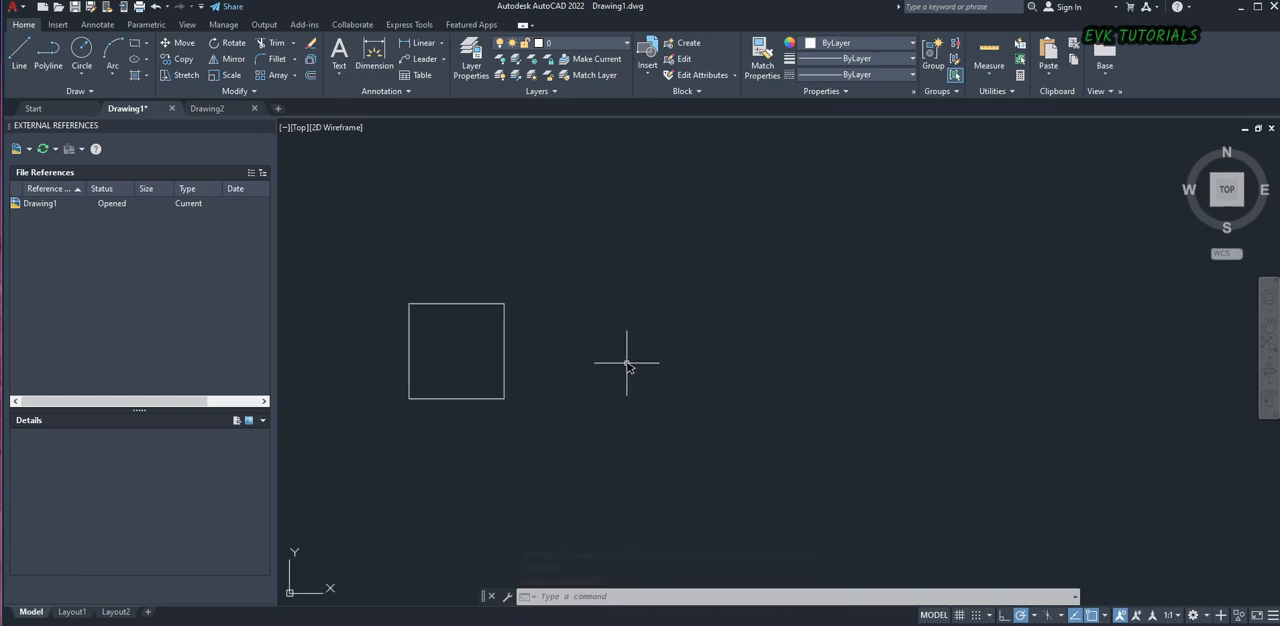
type("c")
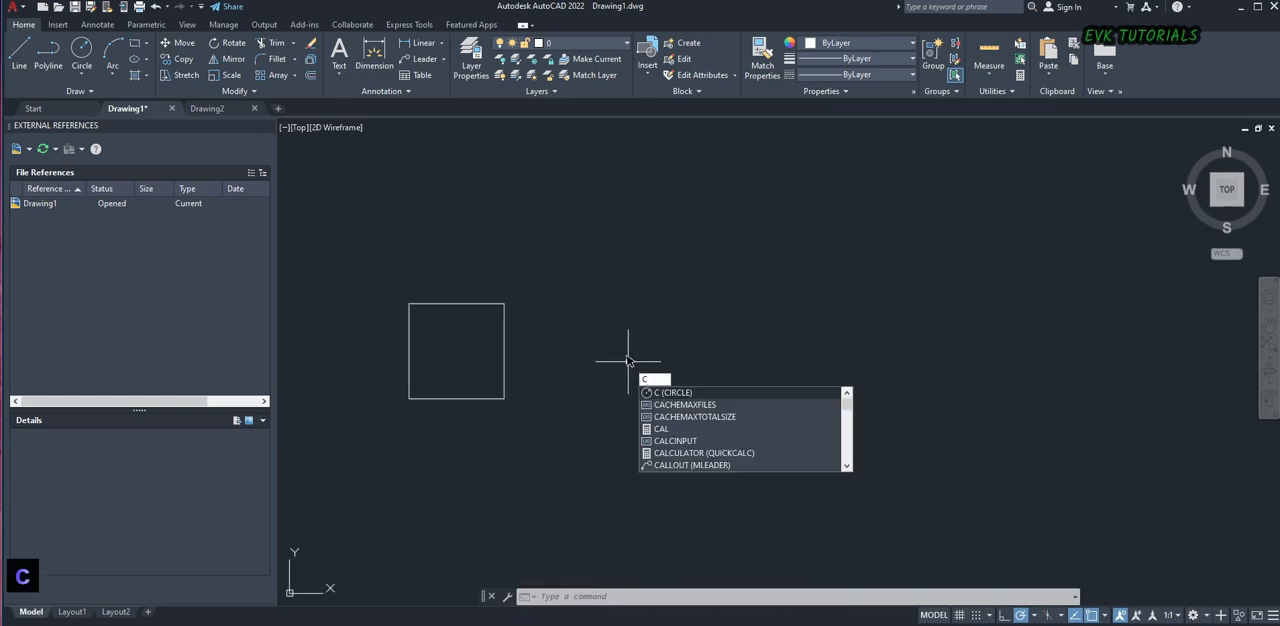
key("Return")
scroll(604, 360, "up", 2)
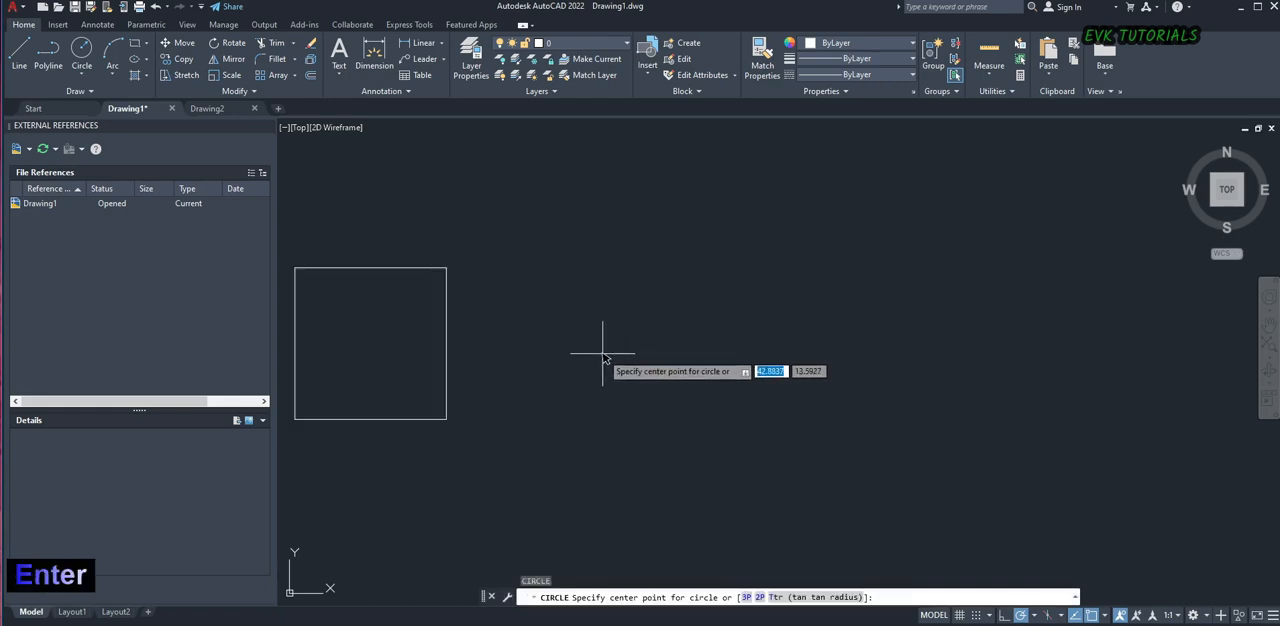
left_click(602, 352)
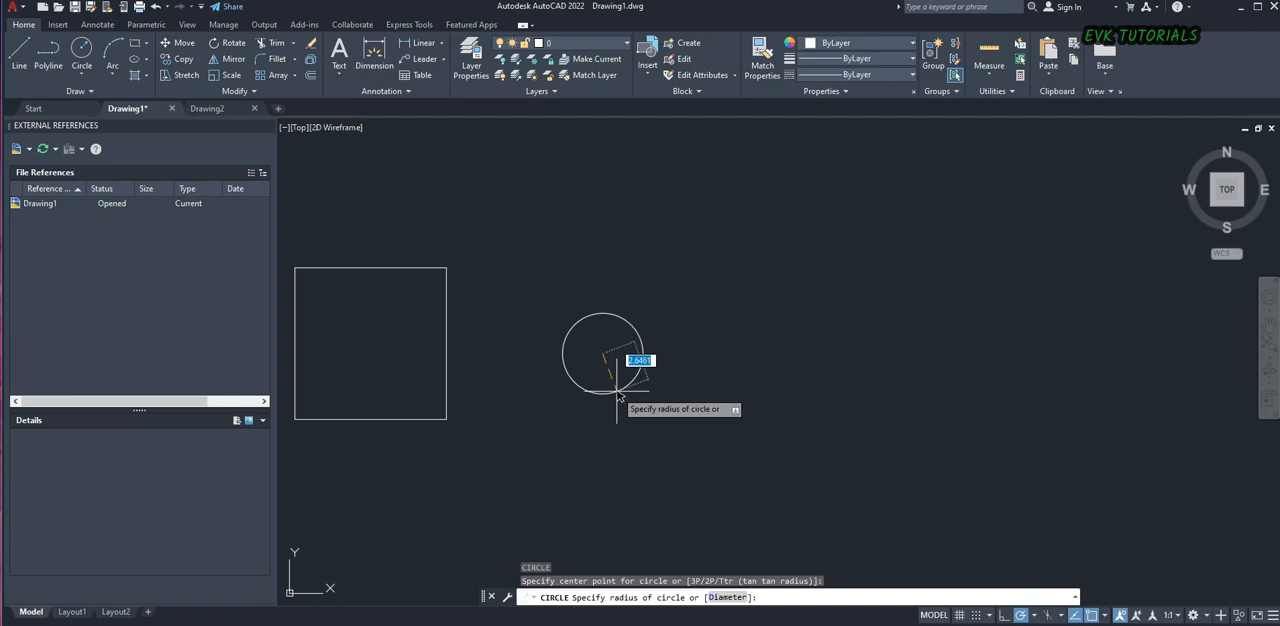
type("5")
key("Return")
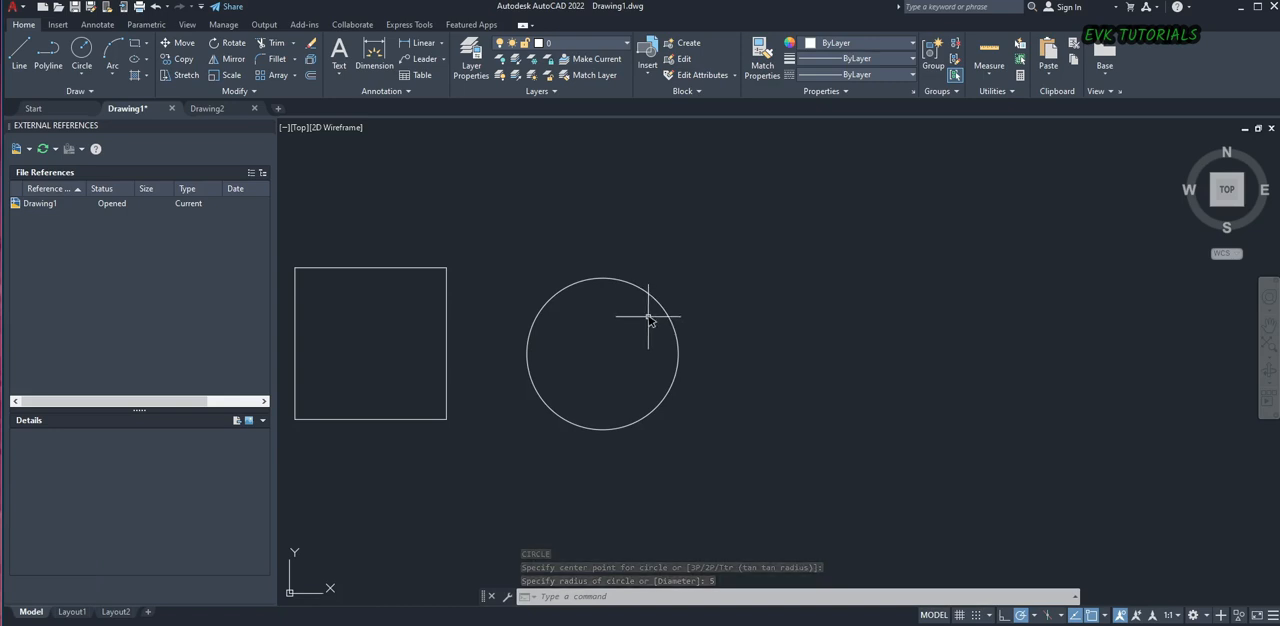
Draw a rectangle 20 units wide and 10 units high to the right of the circle
scroll(633, 333, "down", 4)
scroll(634, 334, "up", 3)
middle_click_drag(610, 337, 528, 345)
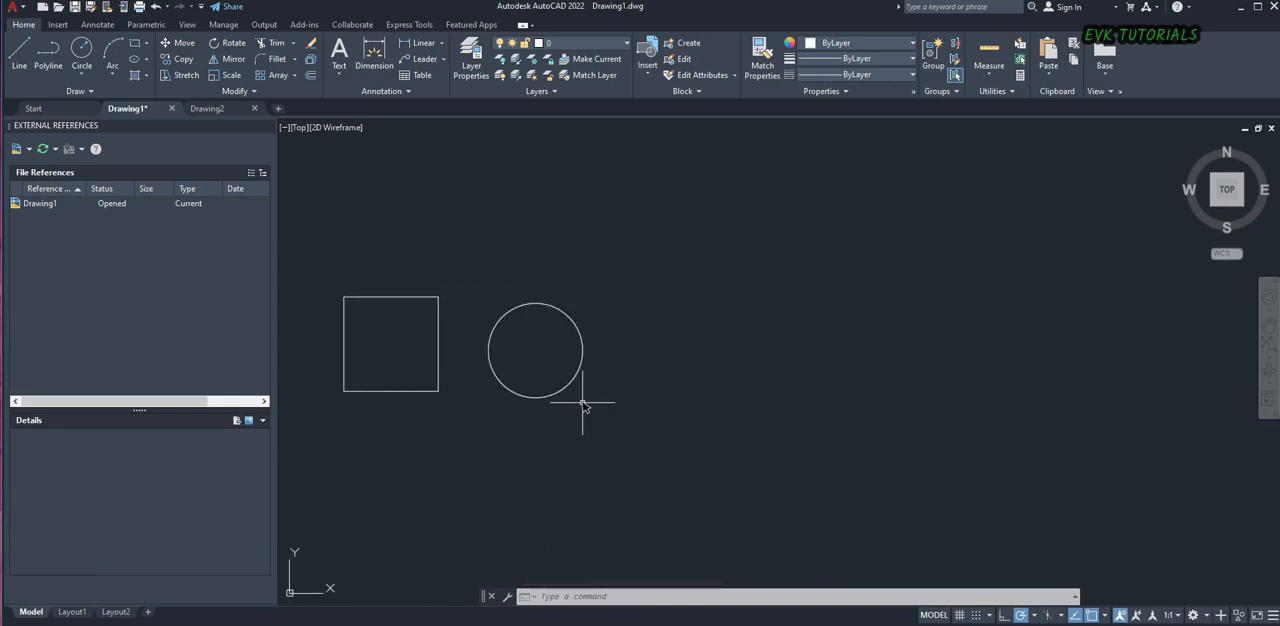
type("rec")
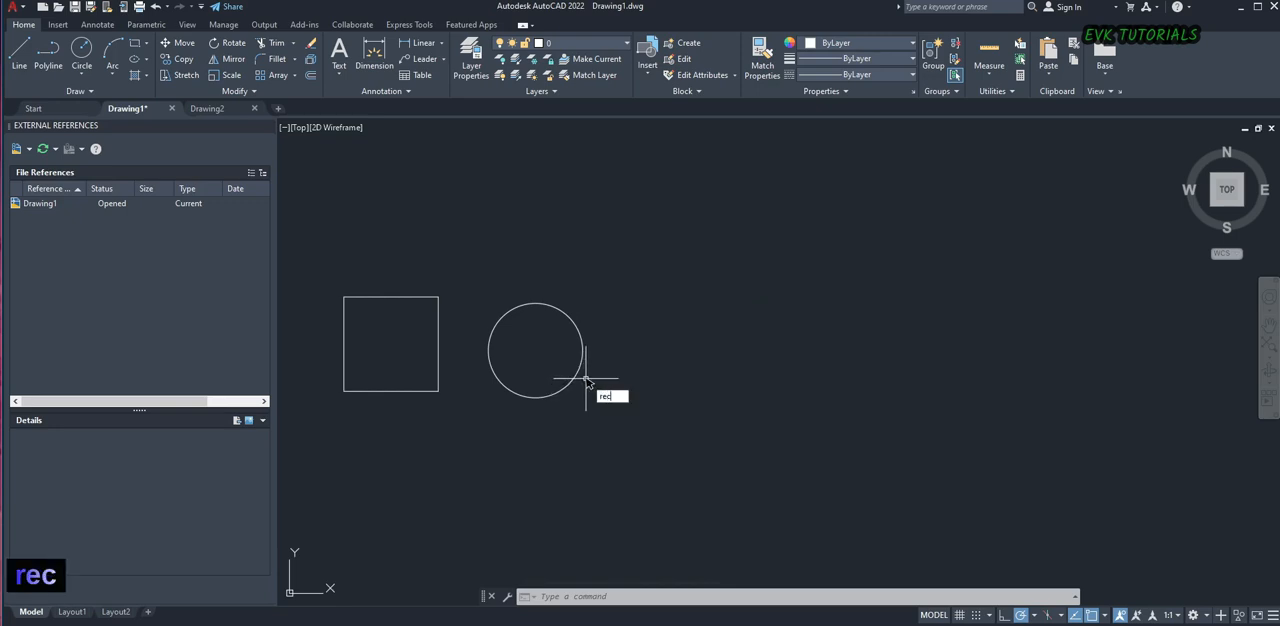
key("space")
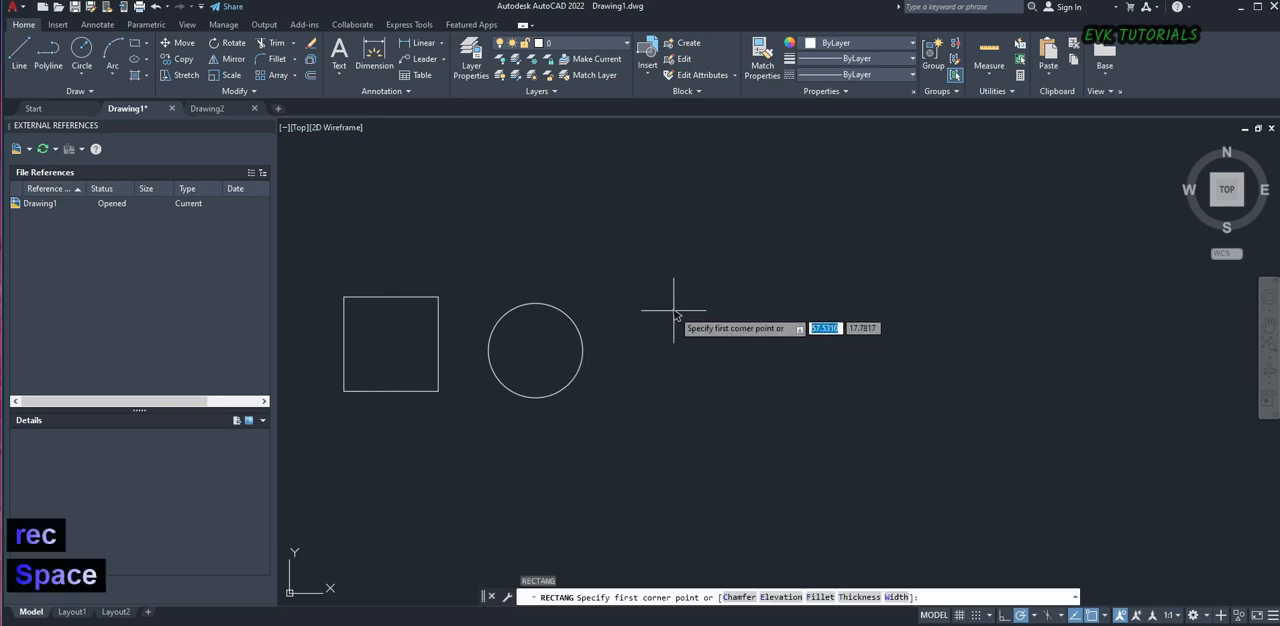
left_click(644, 316)
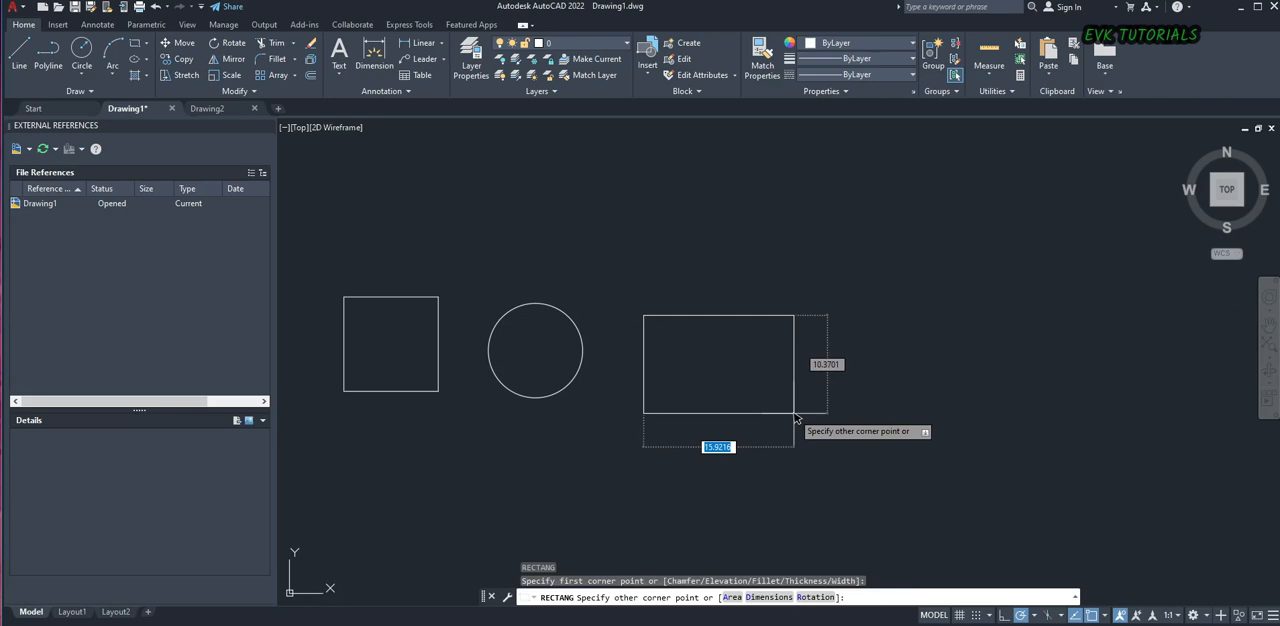
type("20")
key("Tab")
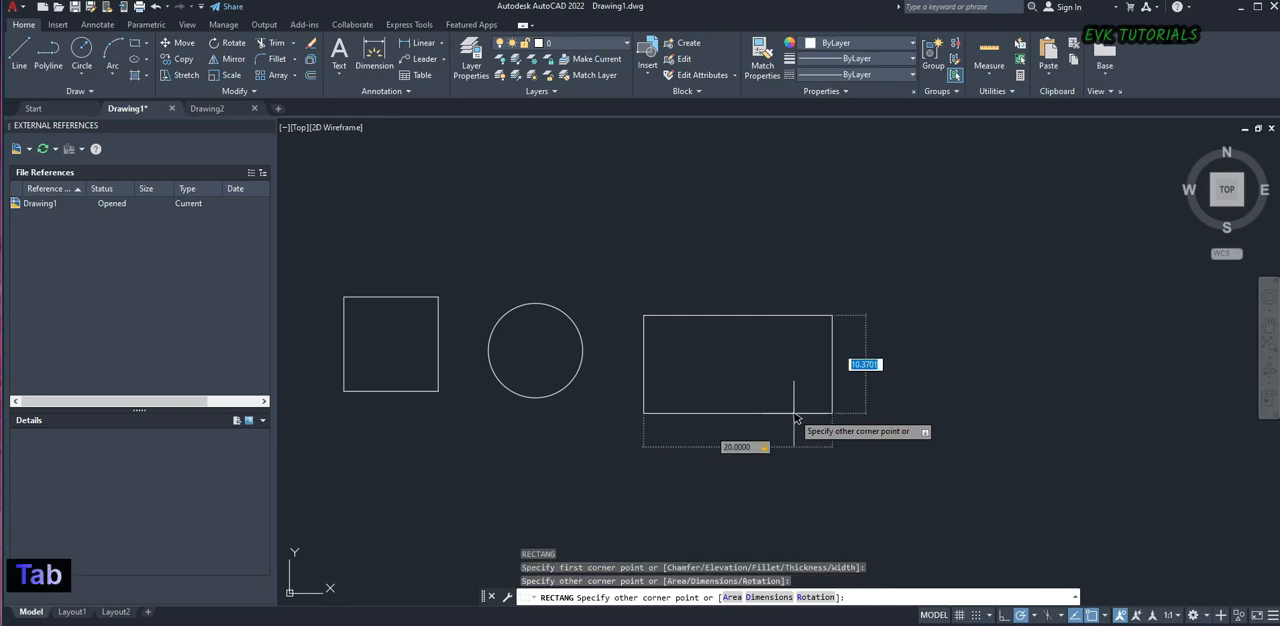
type("10")
key("Return")
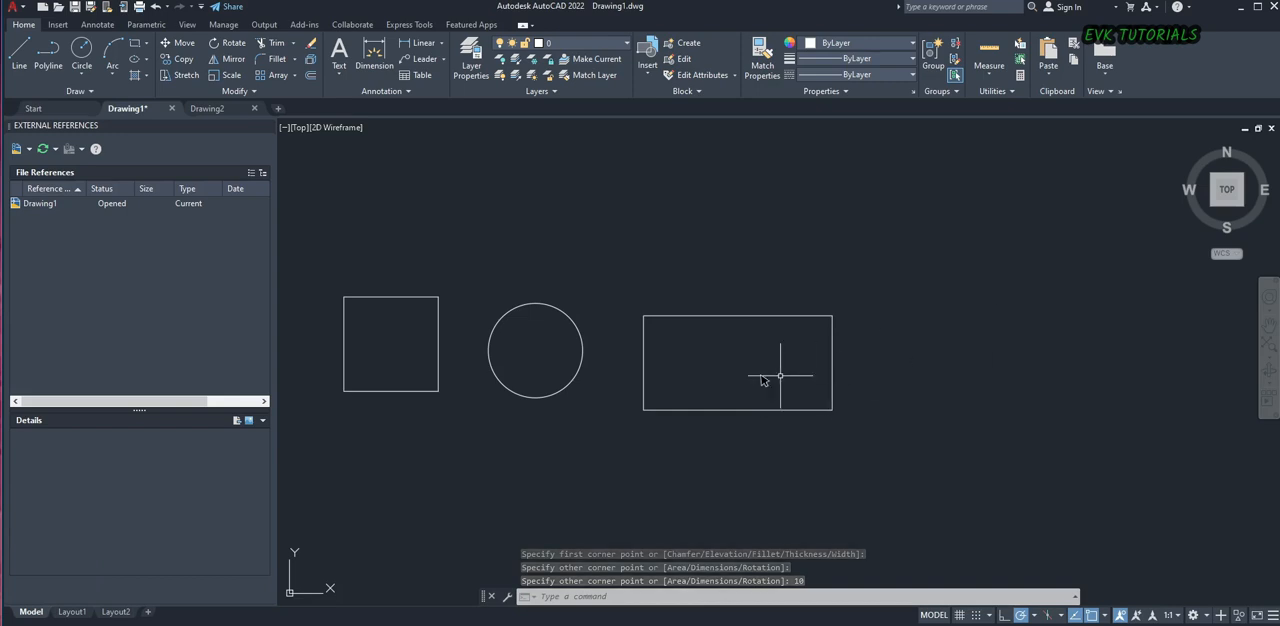
scroll(702, 383, "down", 1)
scroll(605, 425, "down", 1)
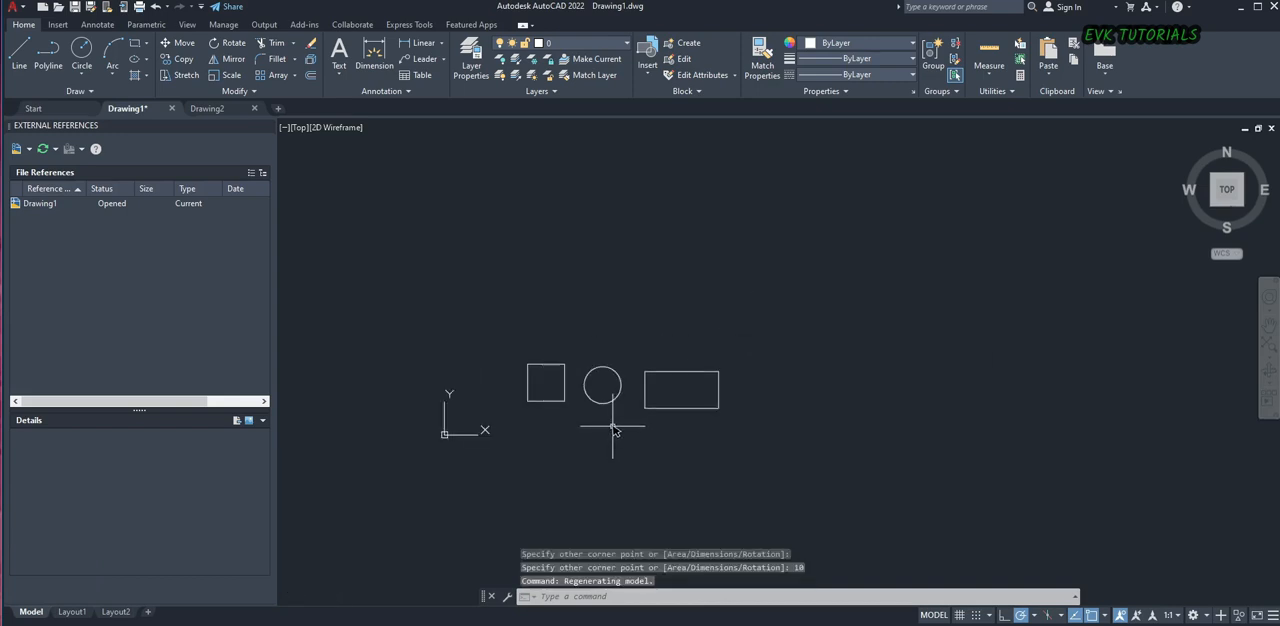
scroll(652, 402, "up", 1)
scroll(652, 402, "up", 1)
scroll(628, 428, "down", 1)
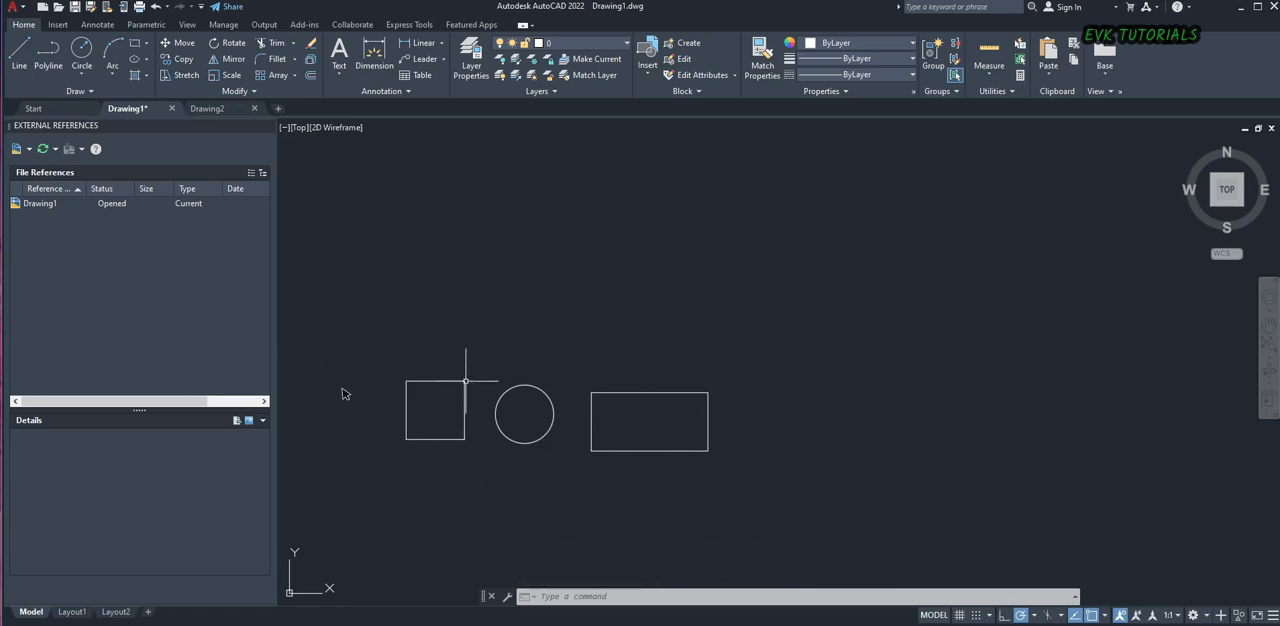
left_click(412, 339)
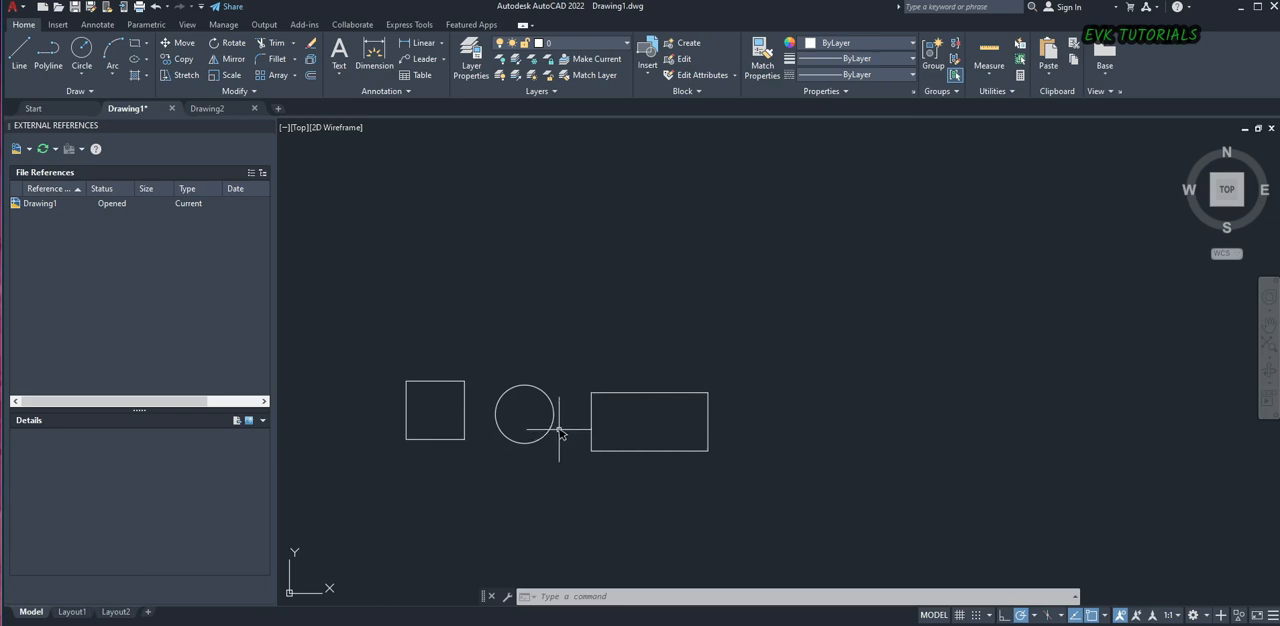
Copy the circle from its center onto the rectangle's upper-left and upper-right corners
type("CO")
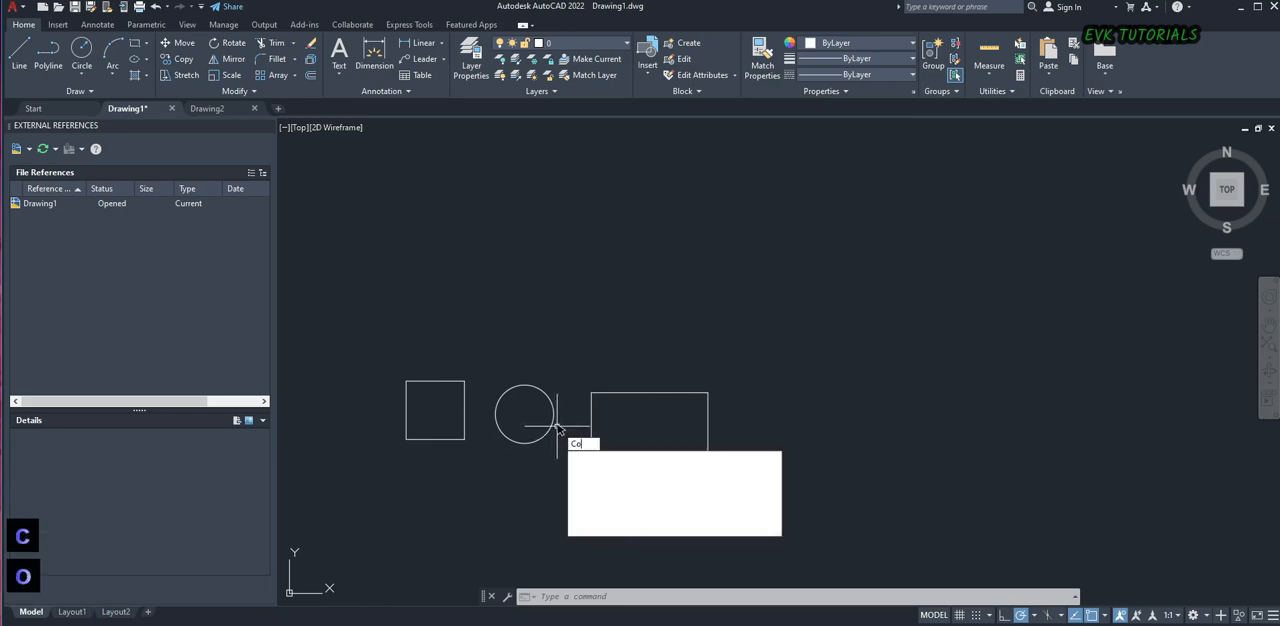
key("space")
left_click(545, 416)
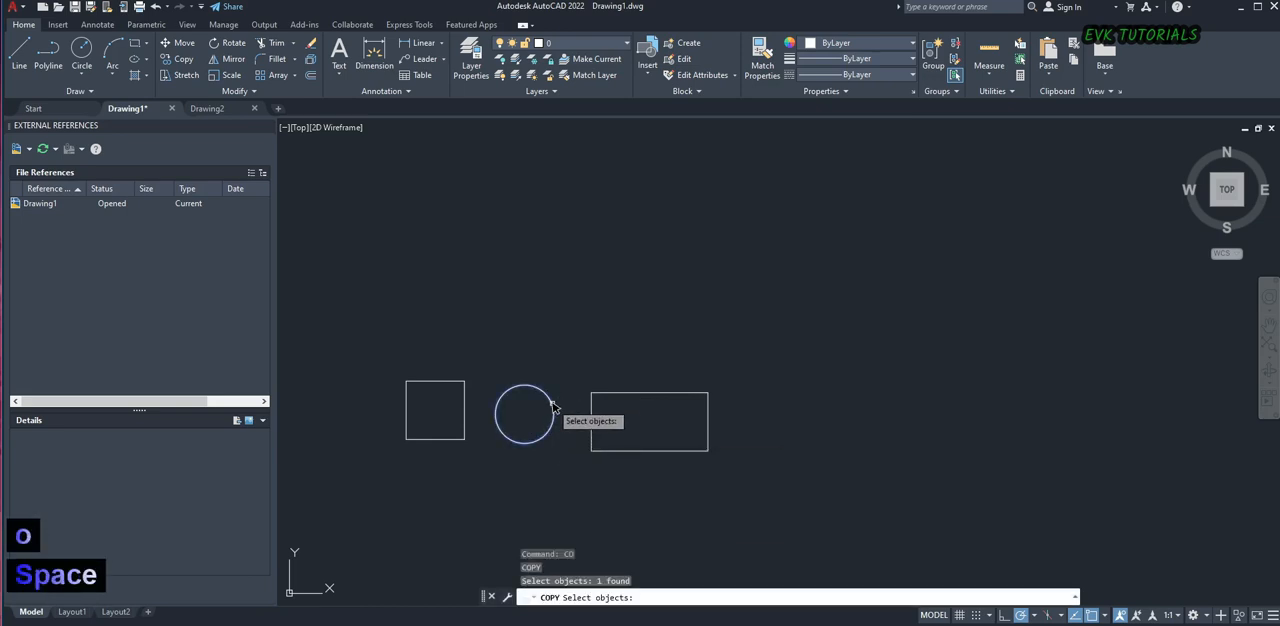
key("space")
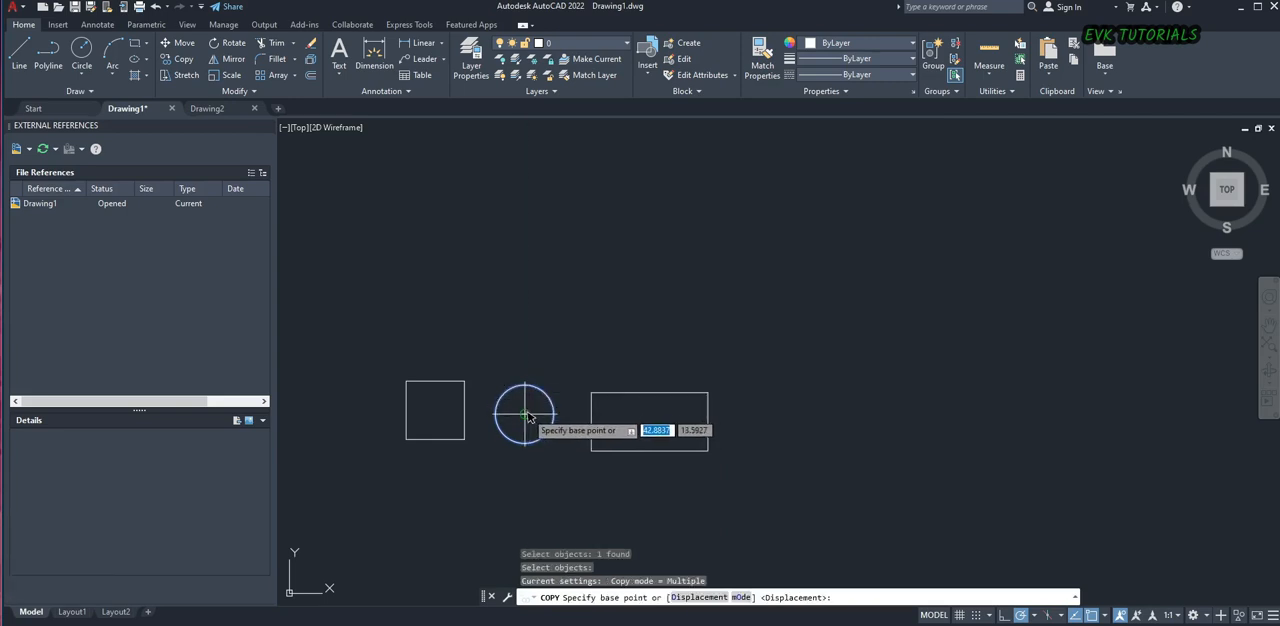
left_click(528, 416)
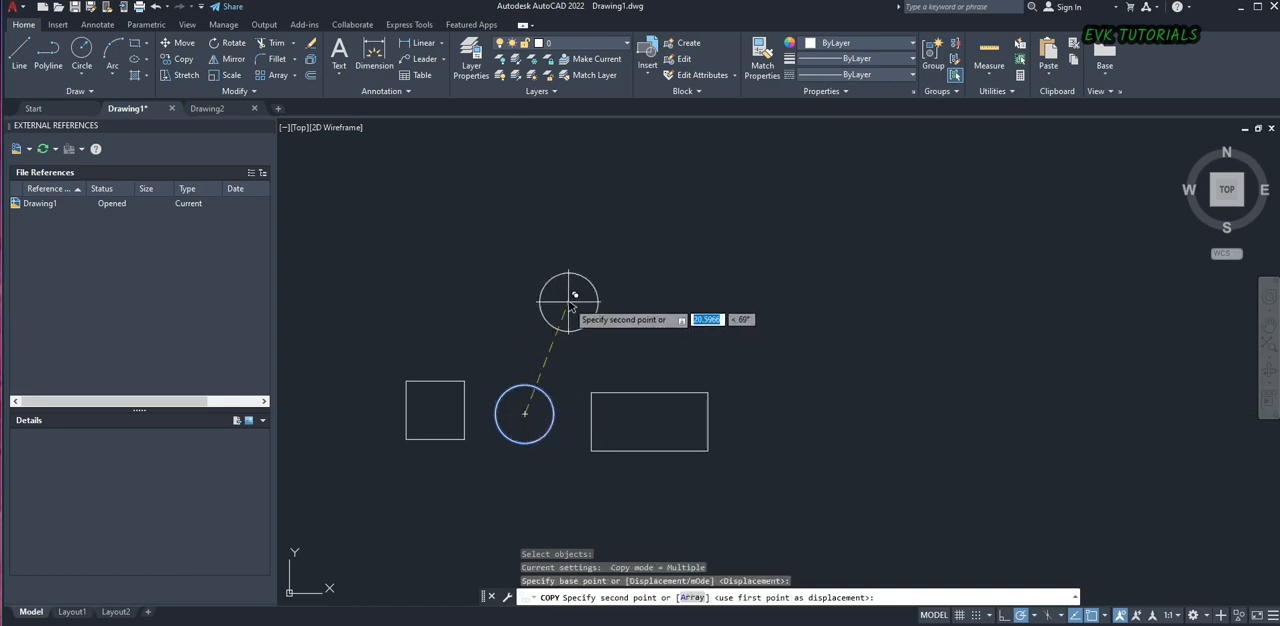
left_click(591, 392)
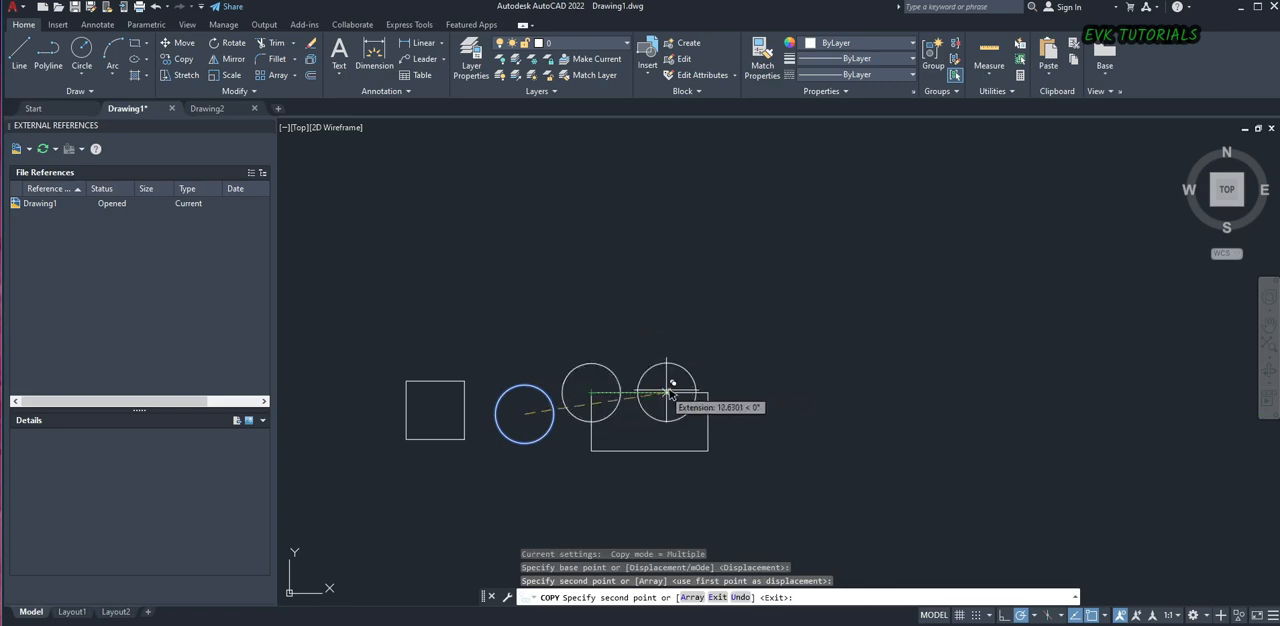
left_click(707, 392)
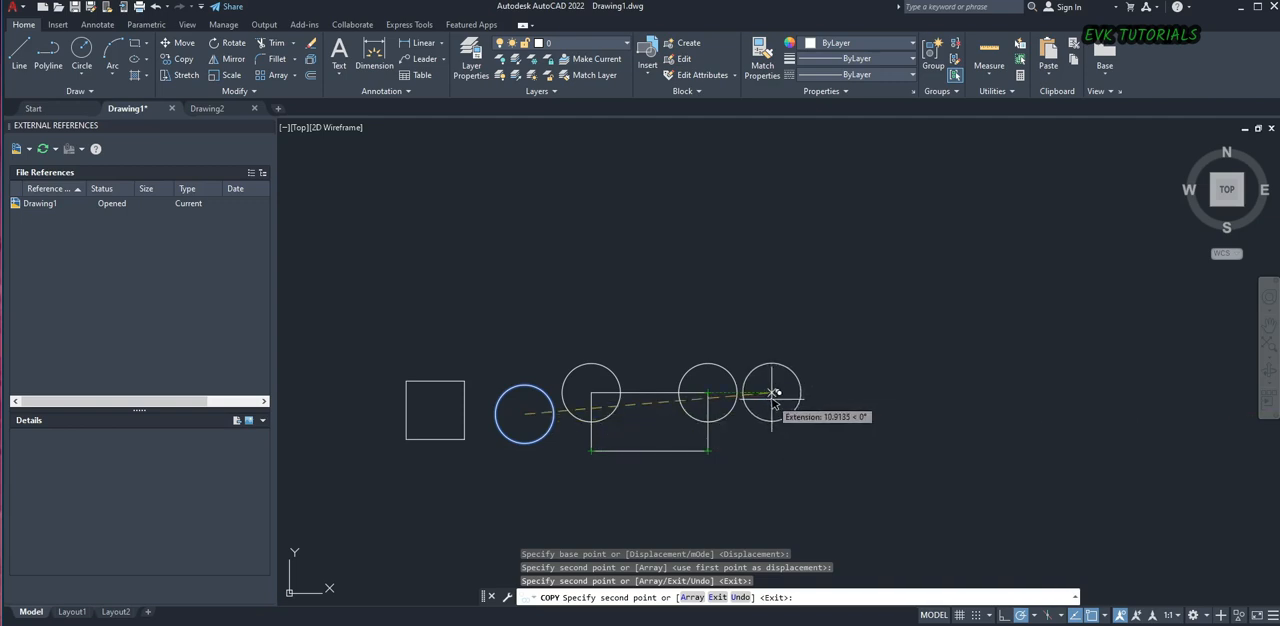
key("Escape")
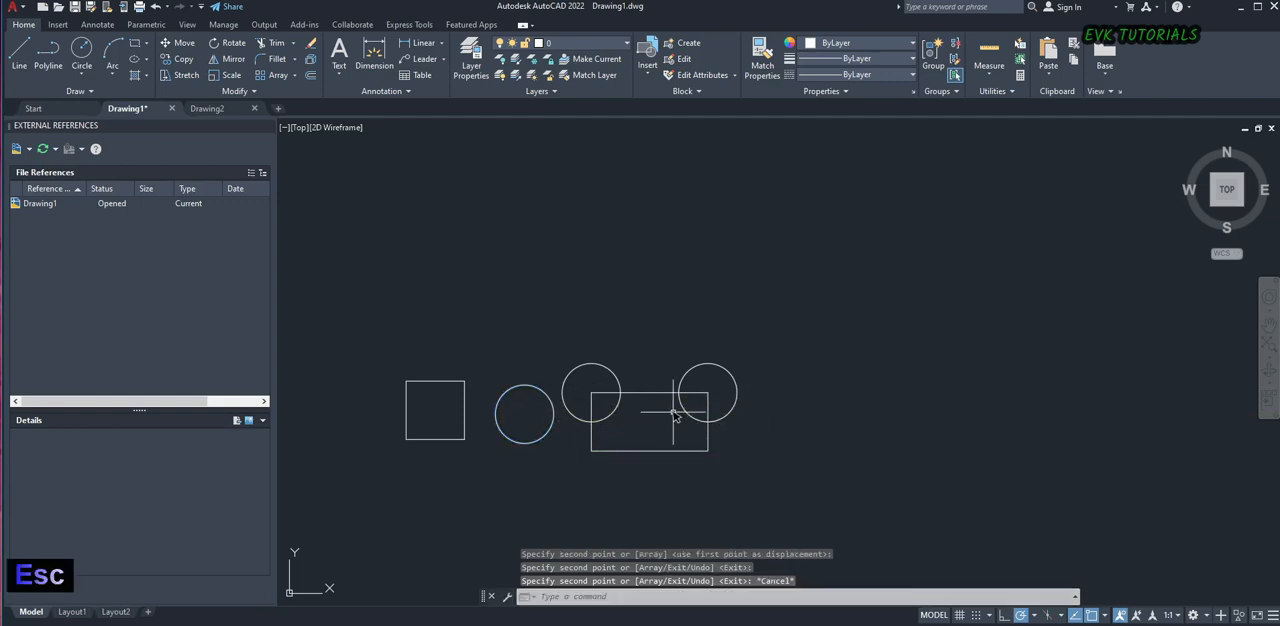
Move the rectangle and its two corner circles together a short distance horizontally to the right
type("m")
key("space")
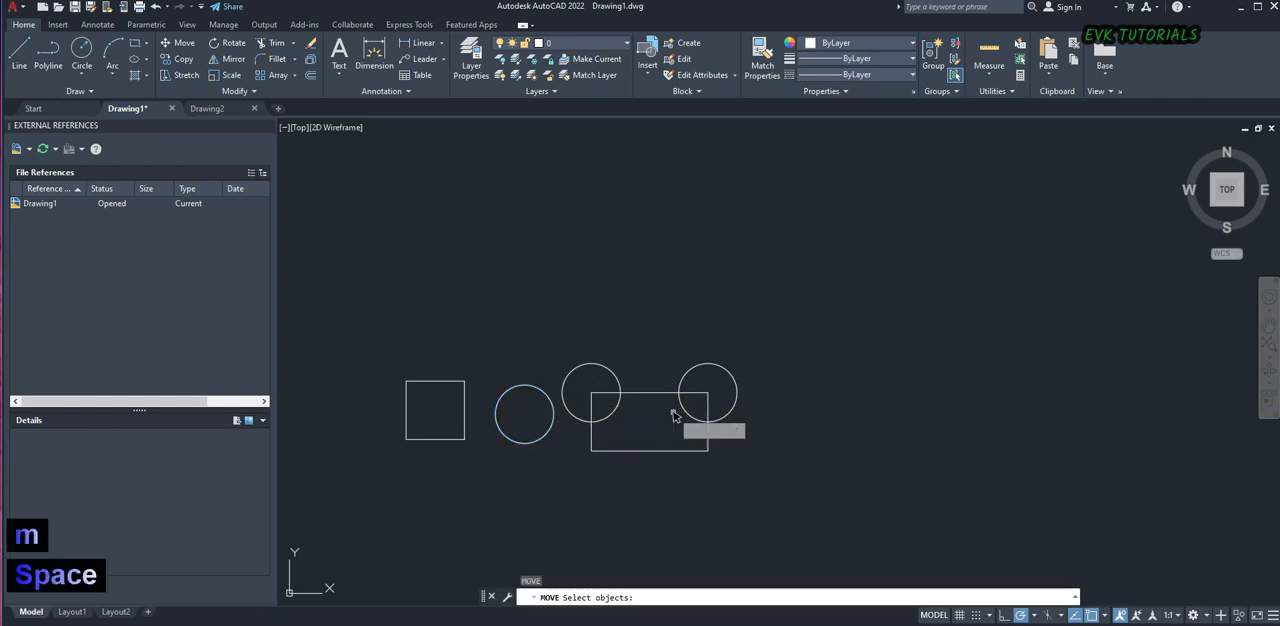
left_click(770, 396)
left_click(588, 483)
key("space")
left_click(580, 488)
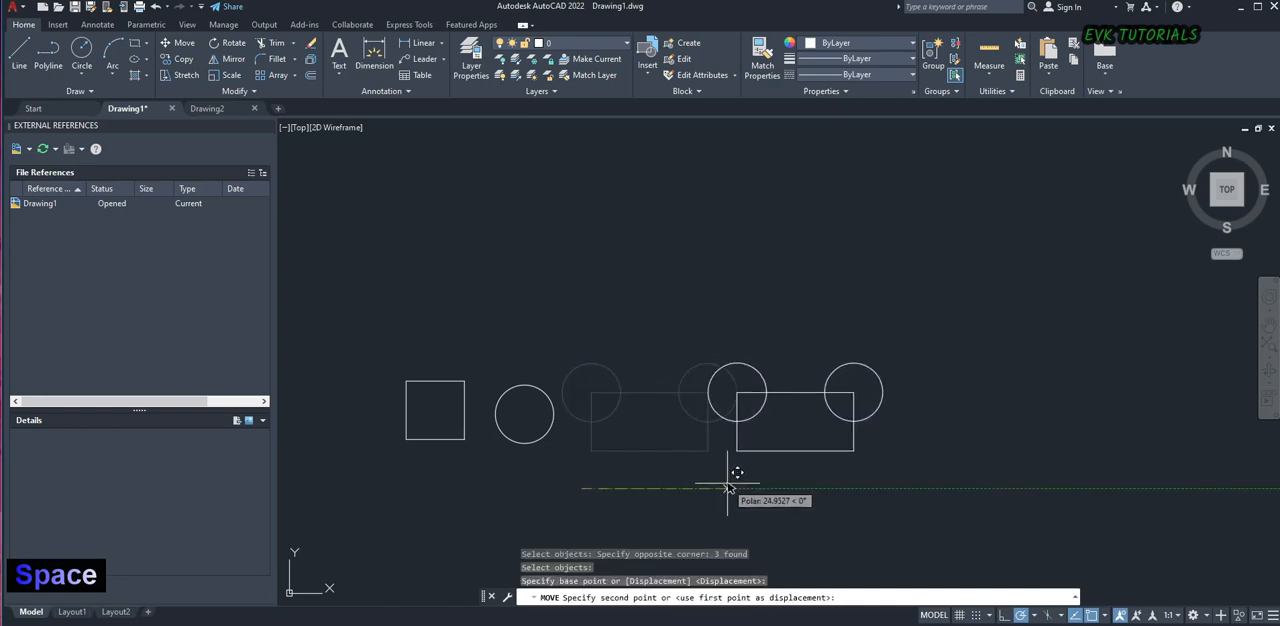
left_click(624, 488)
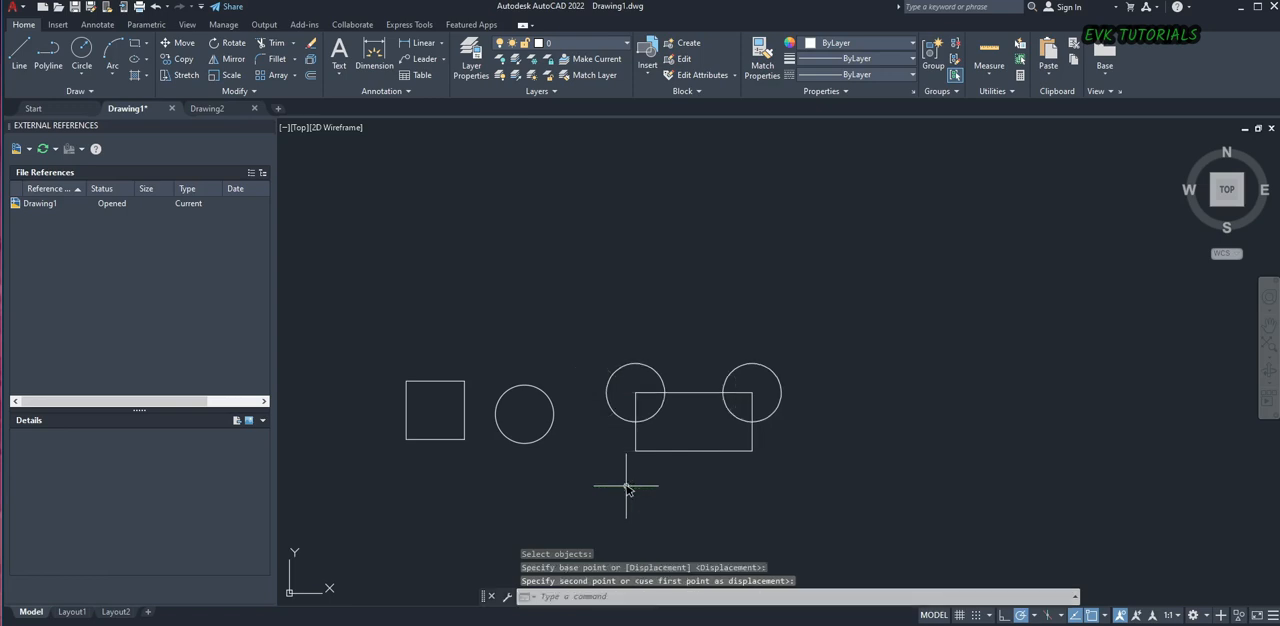
left_click(806, 420)
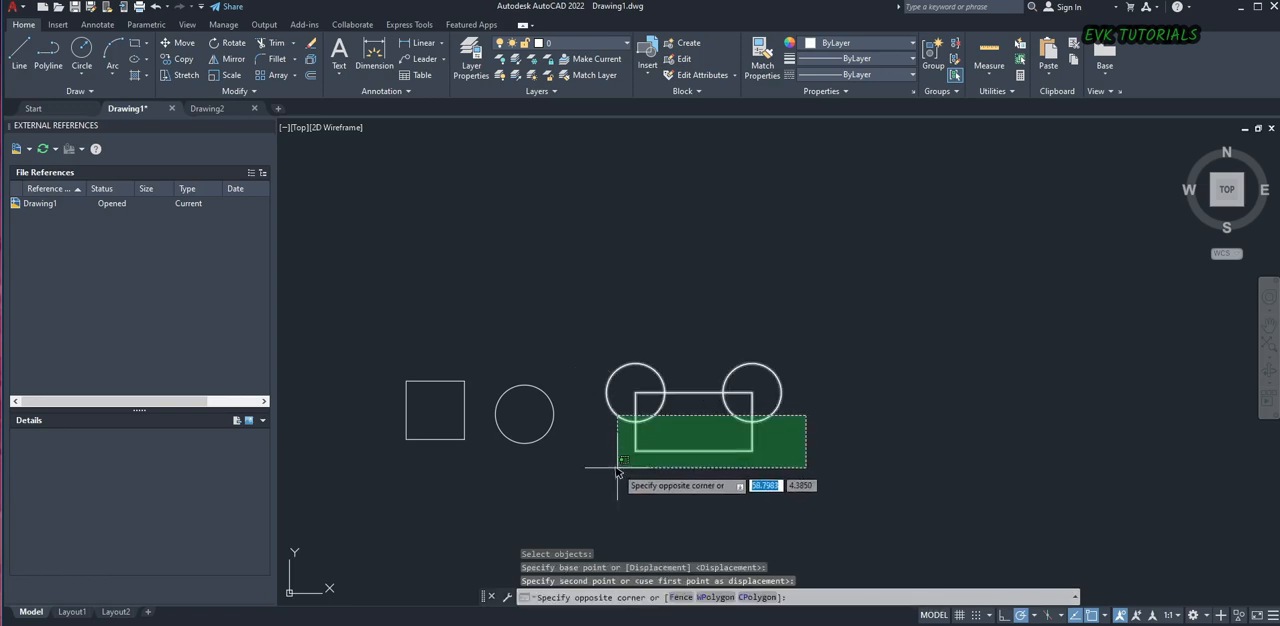
left_click(609, 470)
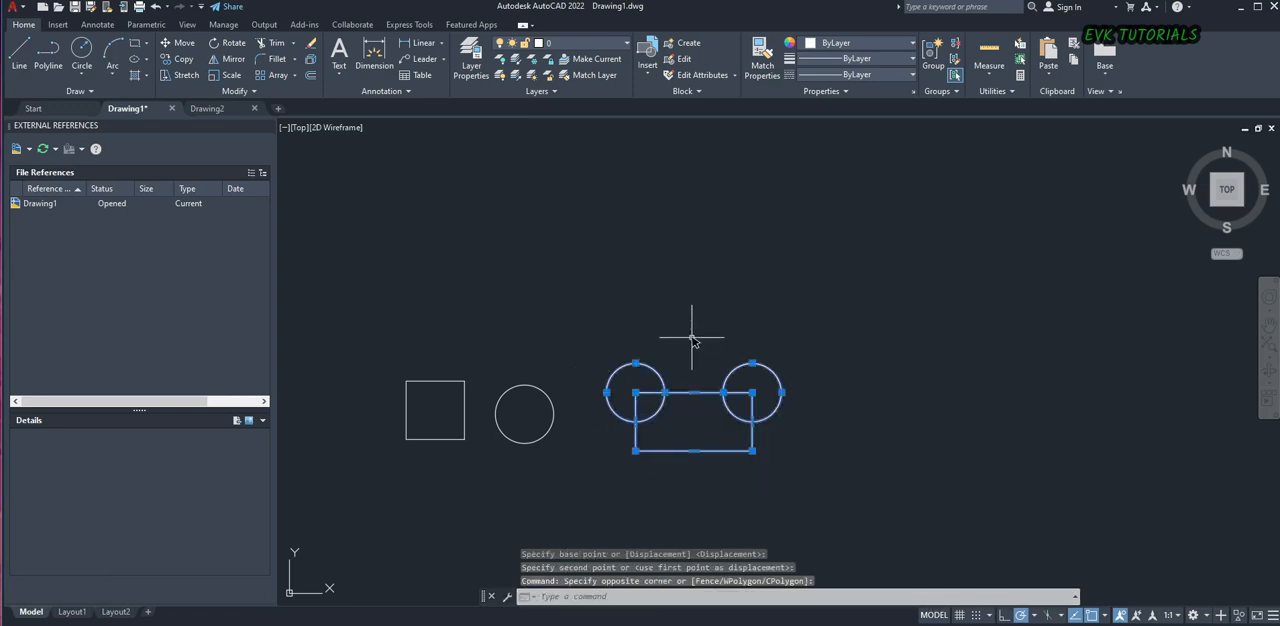
type("mi")
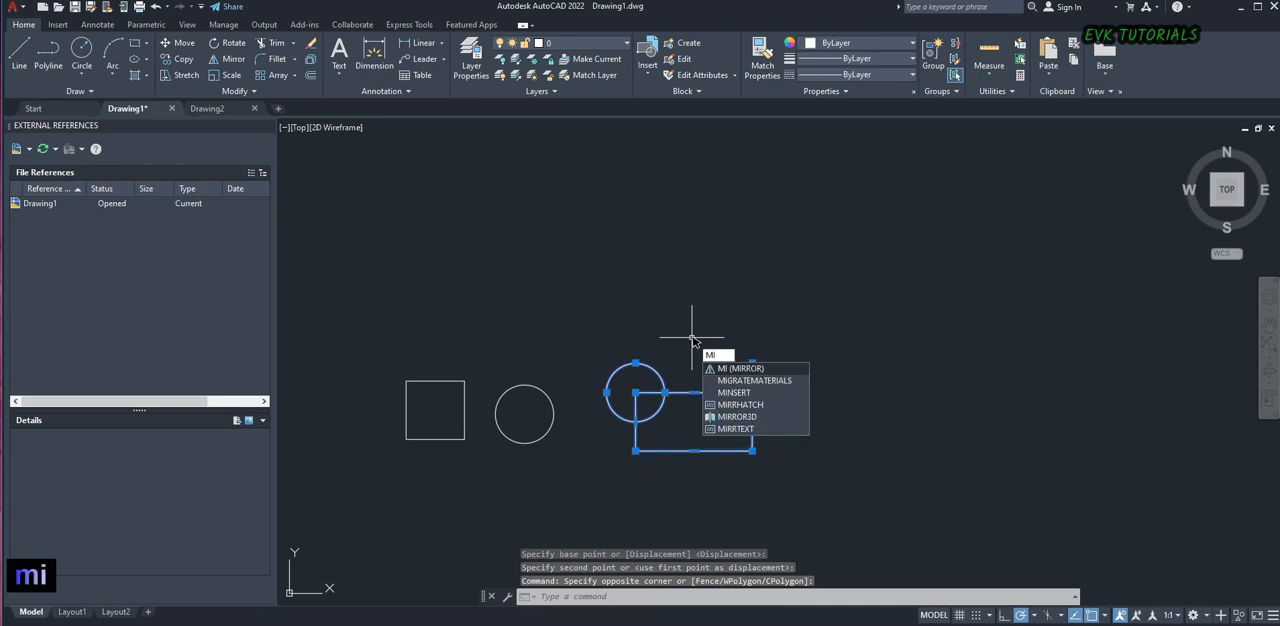
key("space")
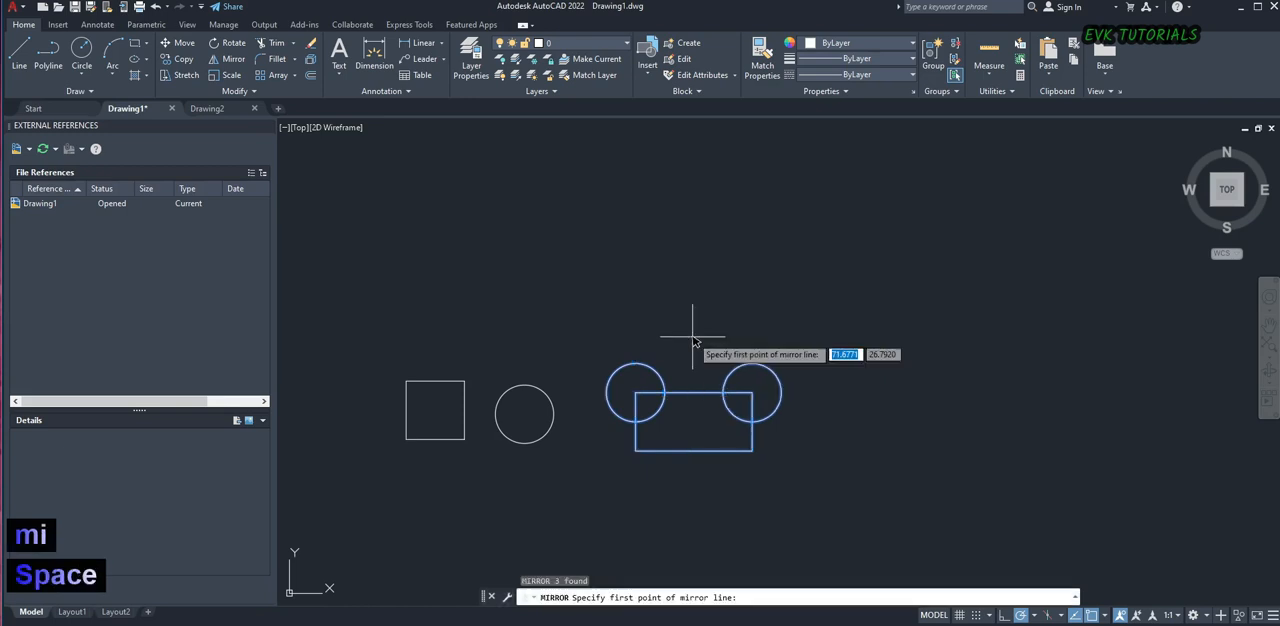
left_click(636, 450)
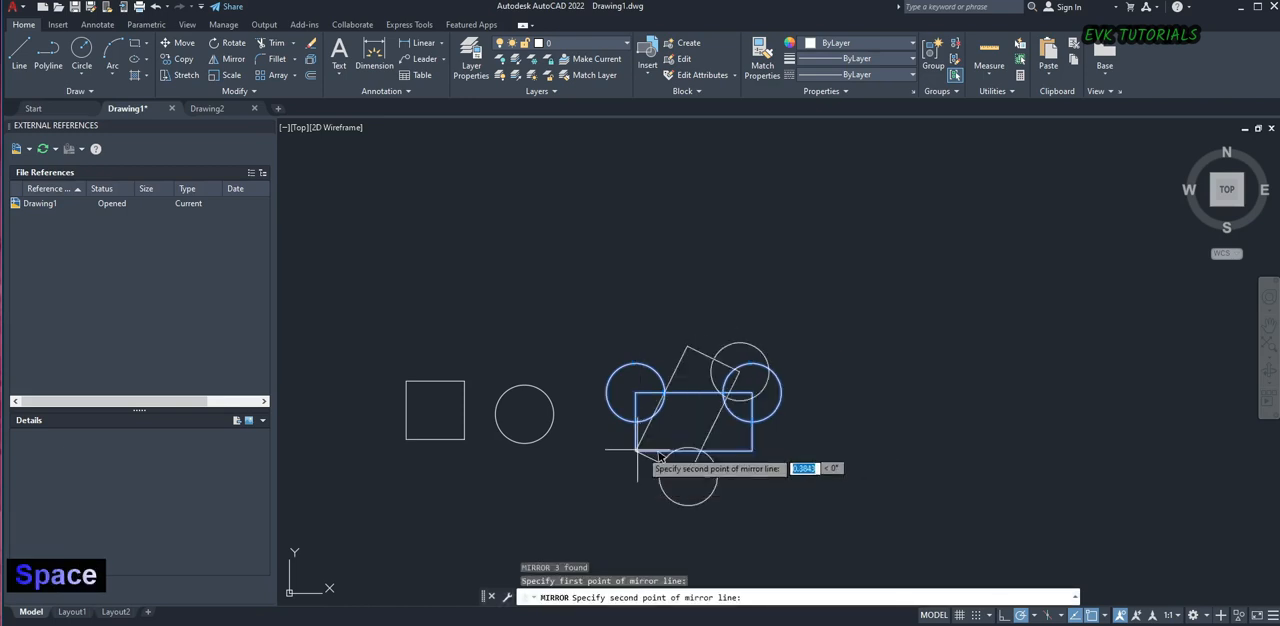
left_click(850, 452)
key("Escape")
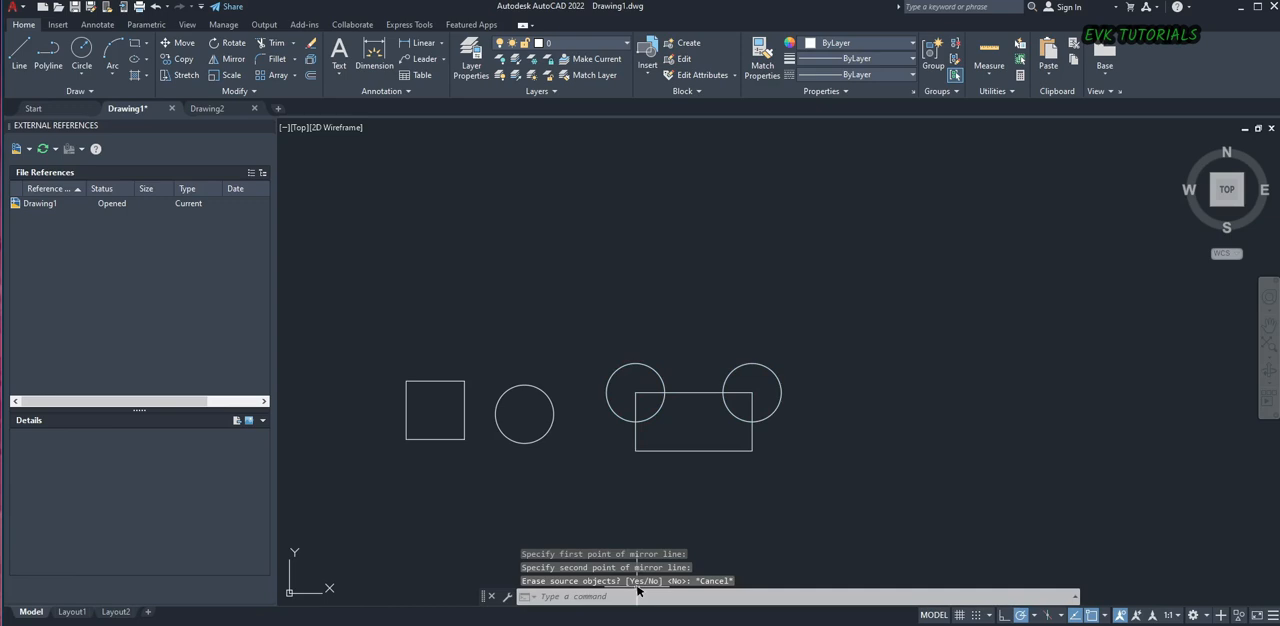
Mirror the rectangle and its two corner circles downward about the rectangle's bottom edge, keeping the source objects
left_click(822, 395)
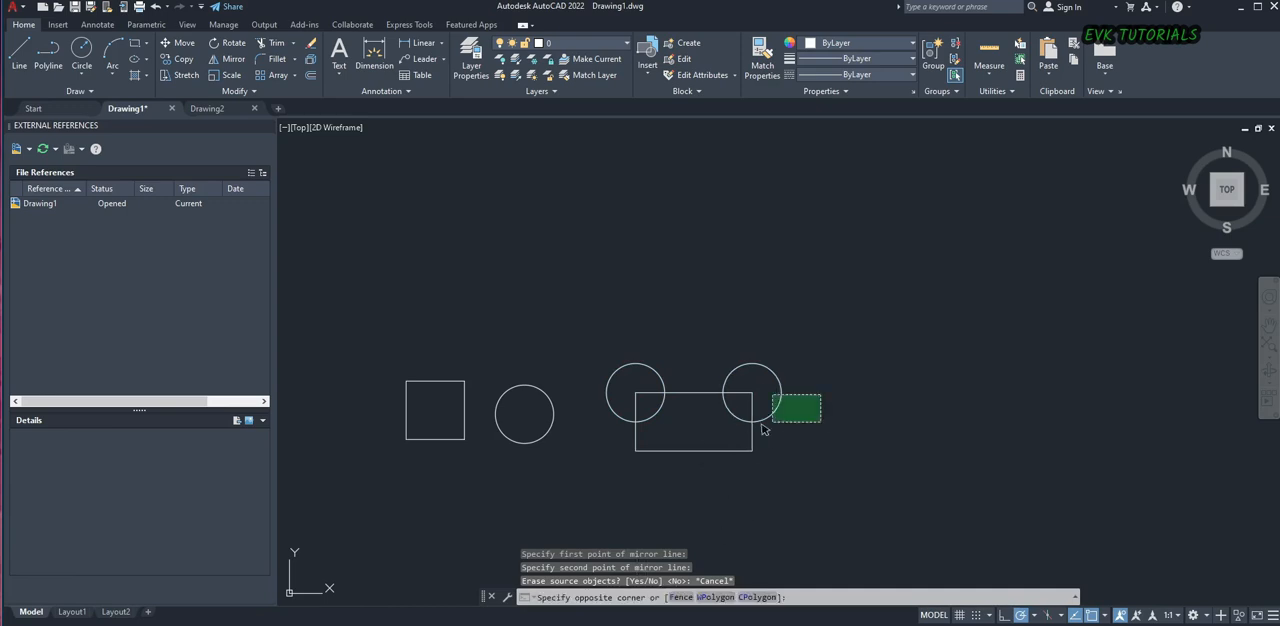
left_click(595, 471)
type("mi")
key("space")
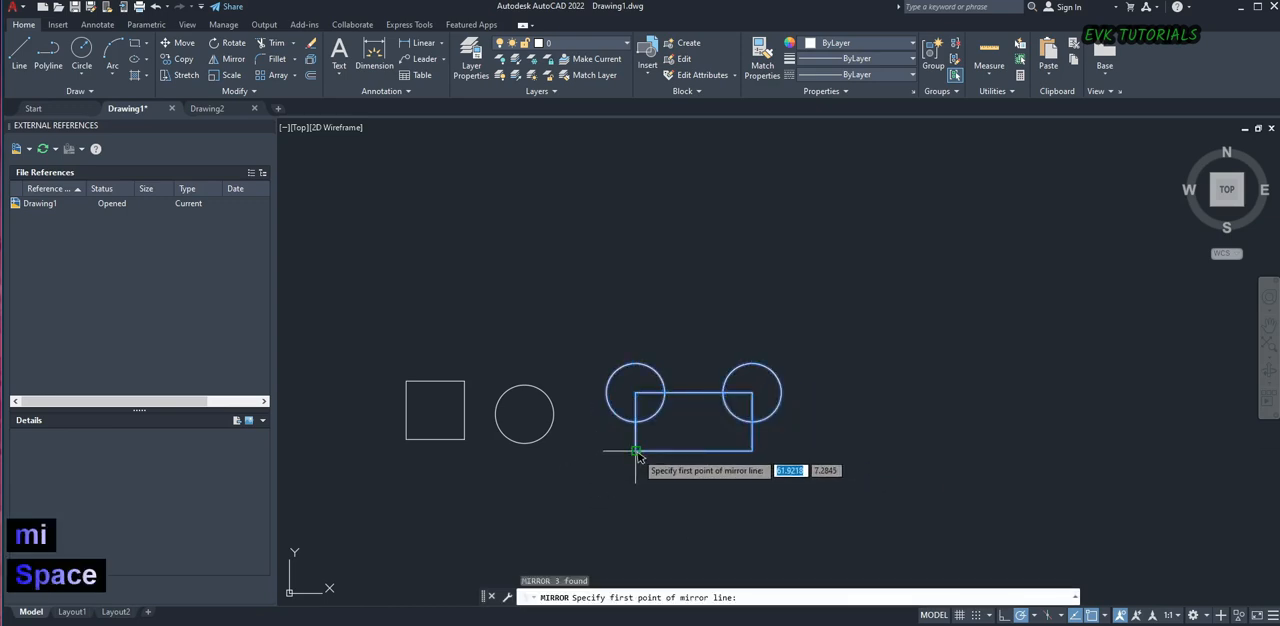
left_click(636, 451)
left_click(885, 455)
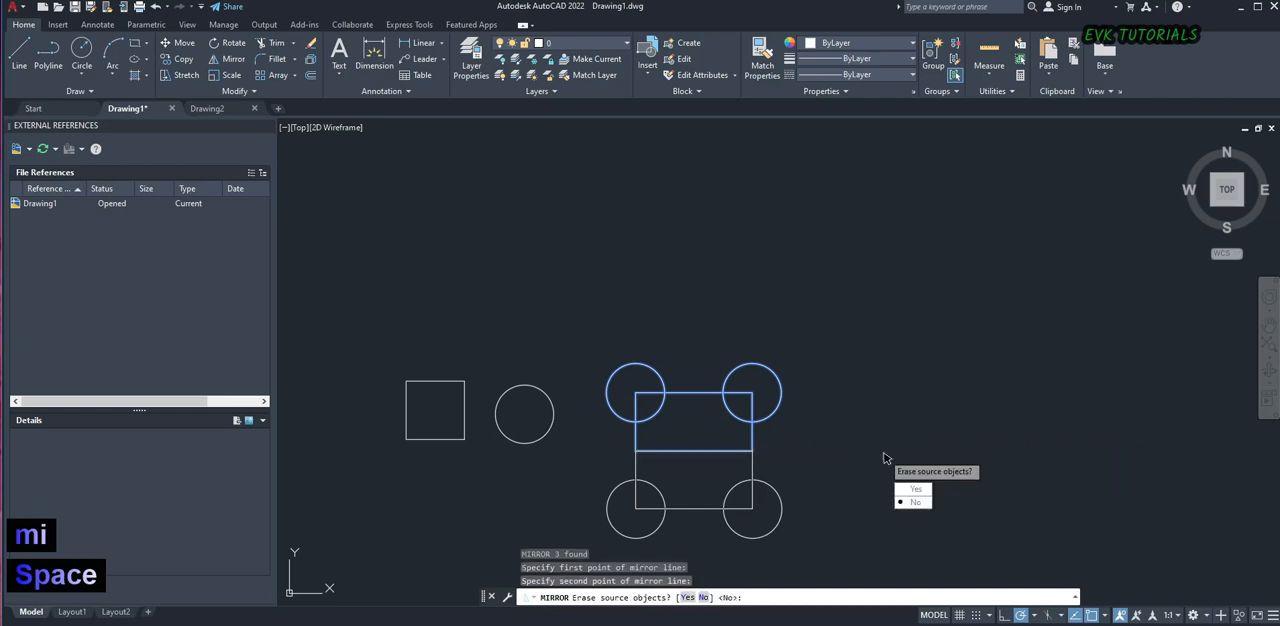
key("Return")
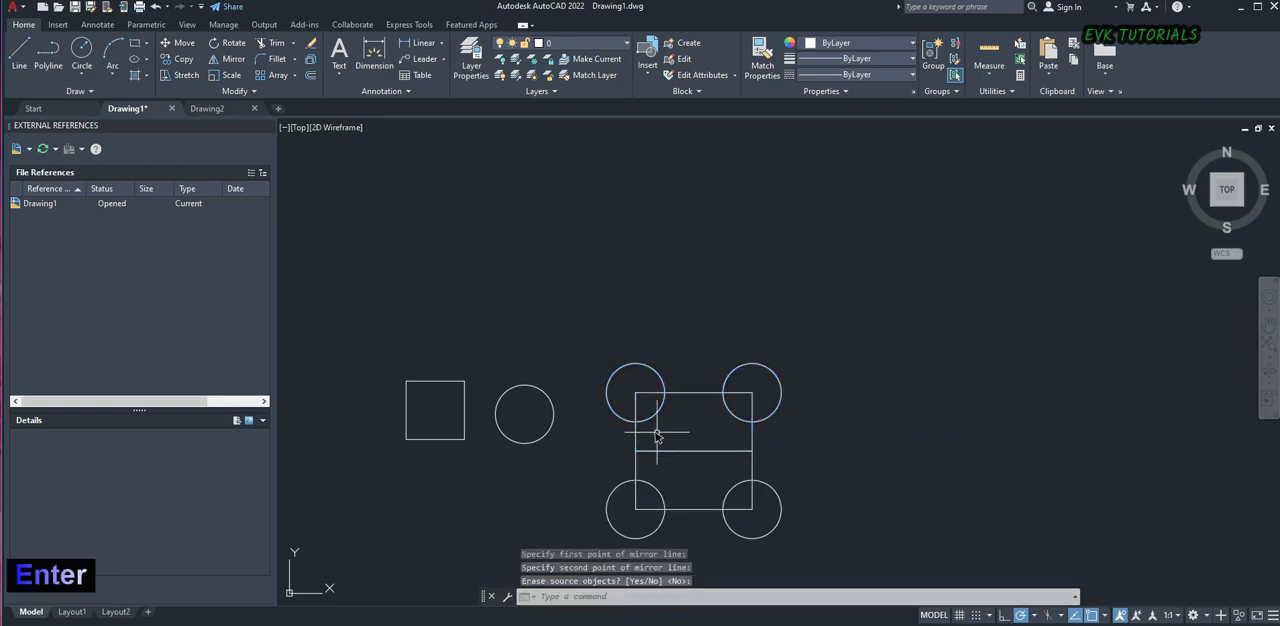
Select the upper rectangle to examine it as a single object against its mirrored copy, and clear the selection
scroll(660, 443, "up", 4)
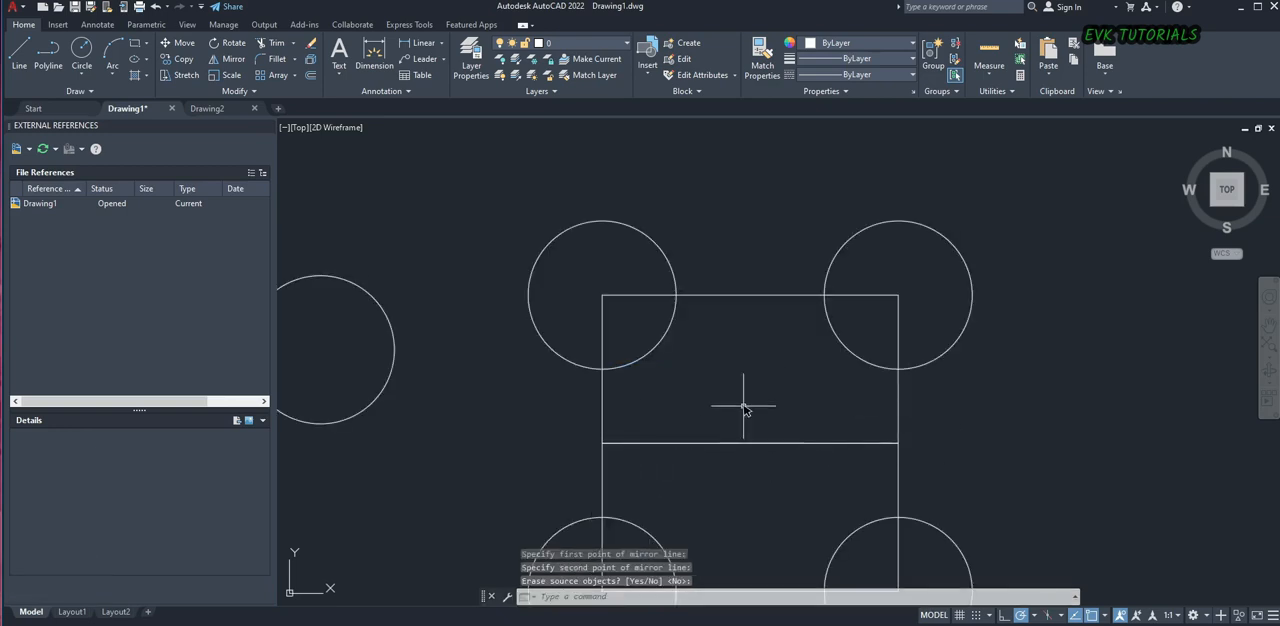
scroll(740, 414, "down", 6)
scroll(808, 421, "up", 4)
left_click(706, 398)
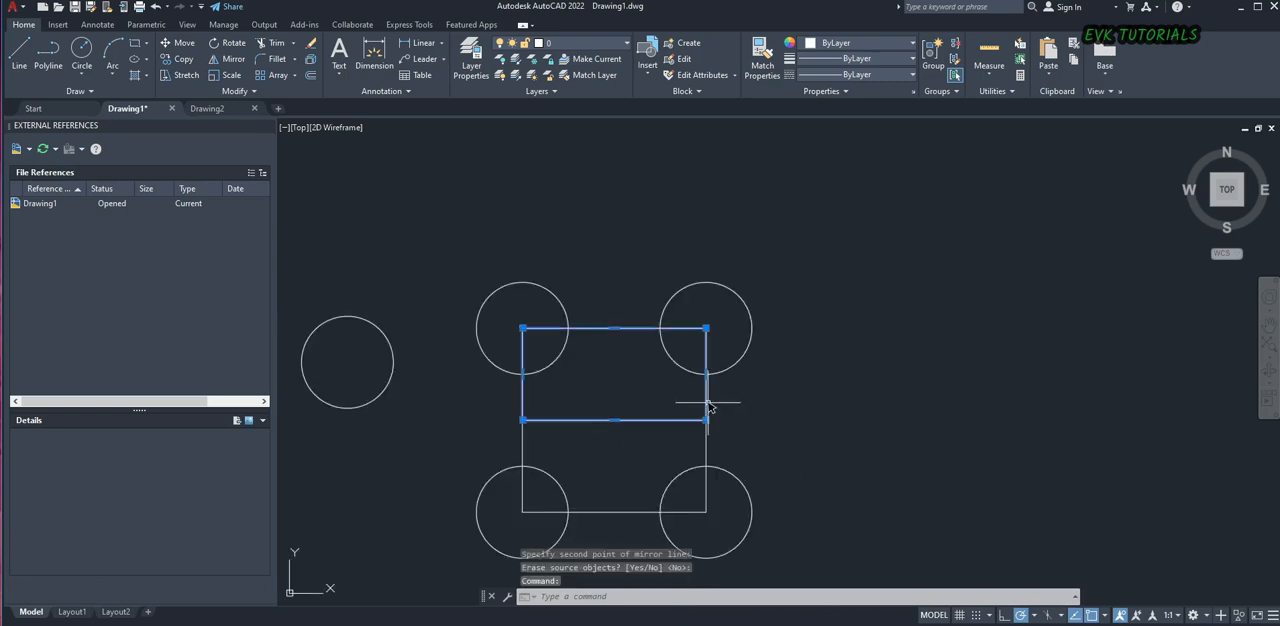
key("Escape")
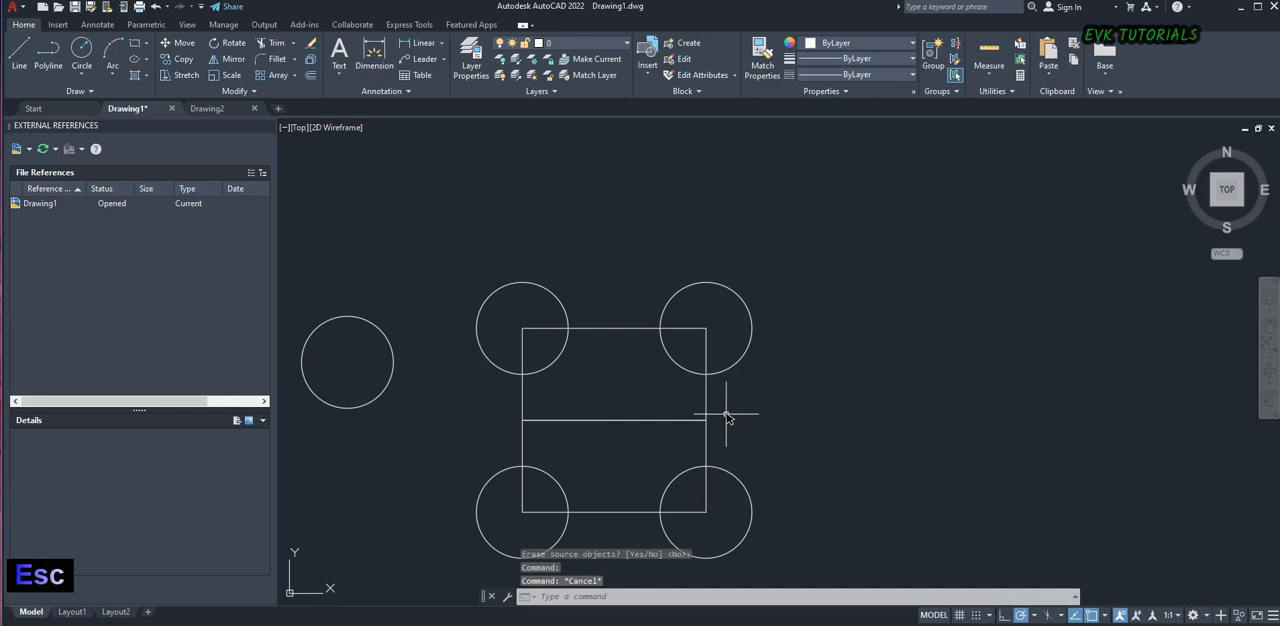
Trim away the shared horizontal line between the upper rectangle and its mirrored copy
scroll(727, 418, "down", 3)
scroll(680, 394, "up", 3)
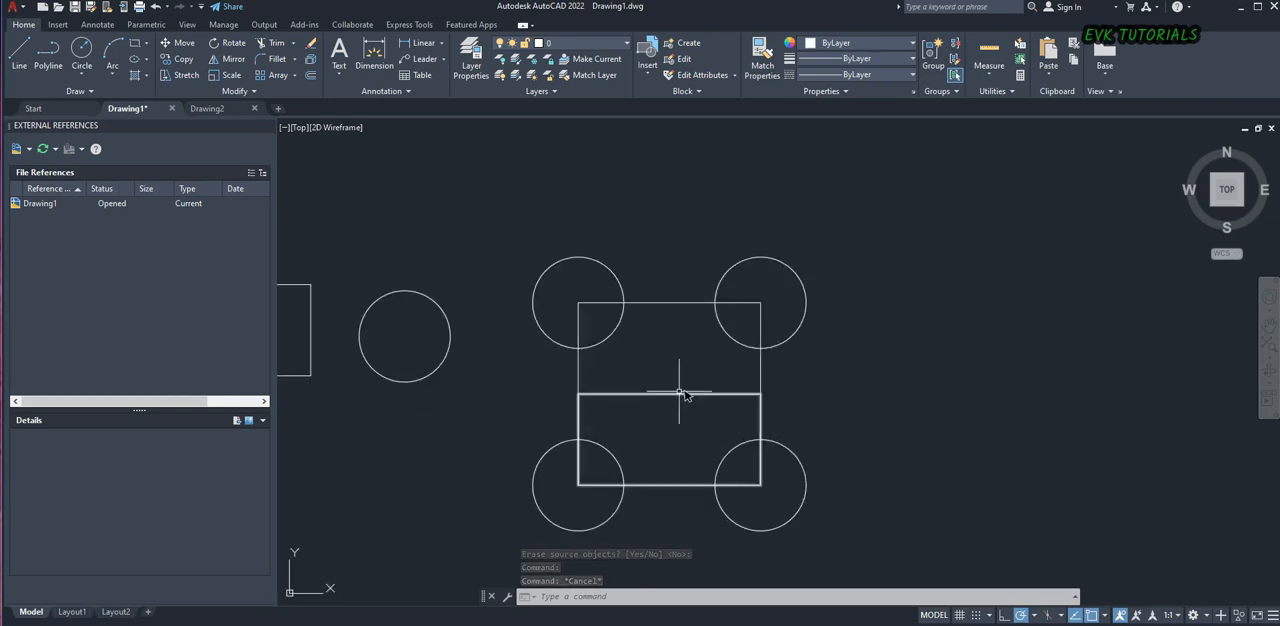
left_click(784, 383)
left_click(563, 408)
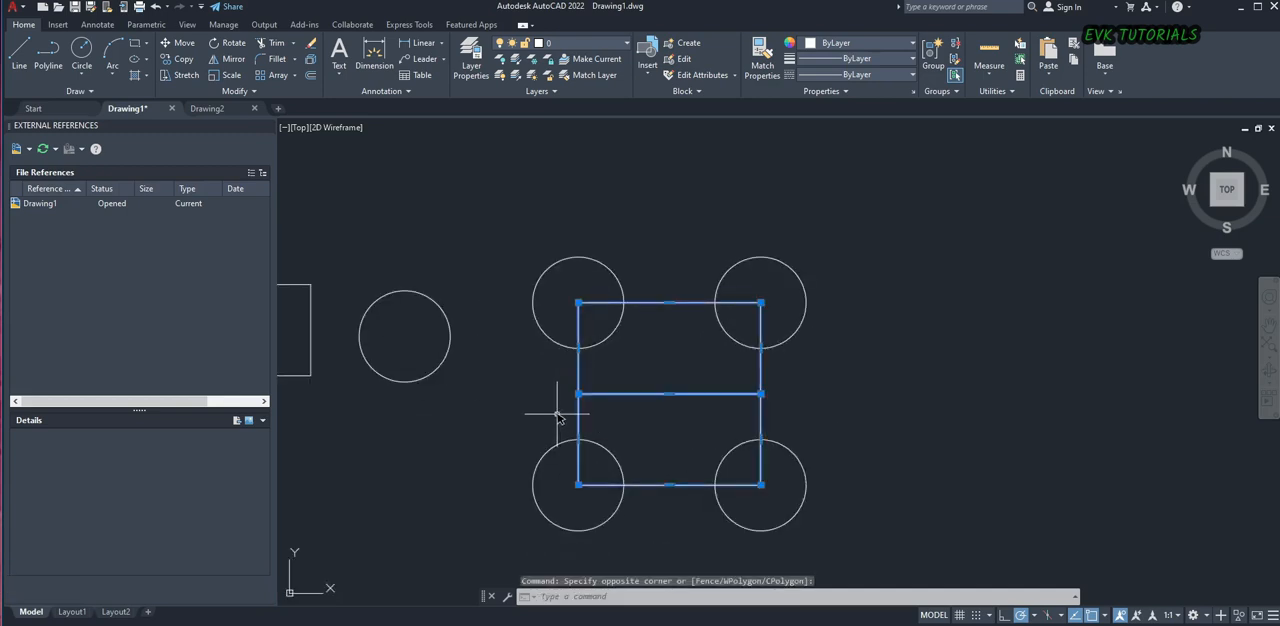
type("tr")
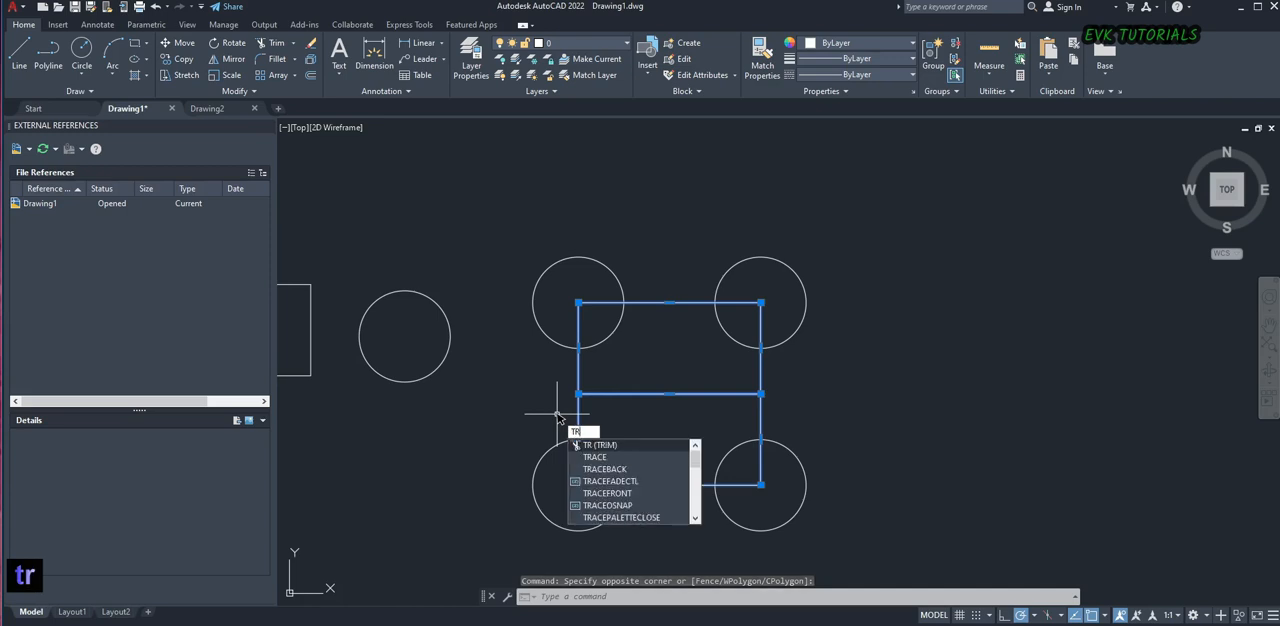
key("space")
left_click_drag(666, 400, 665, 388)
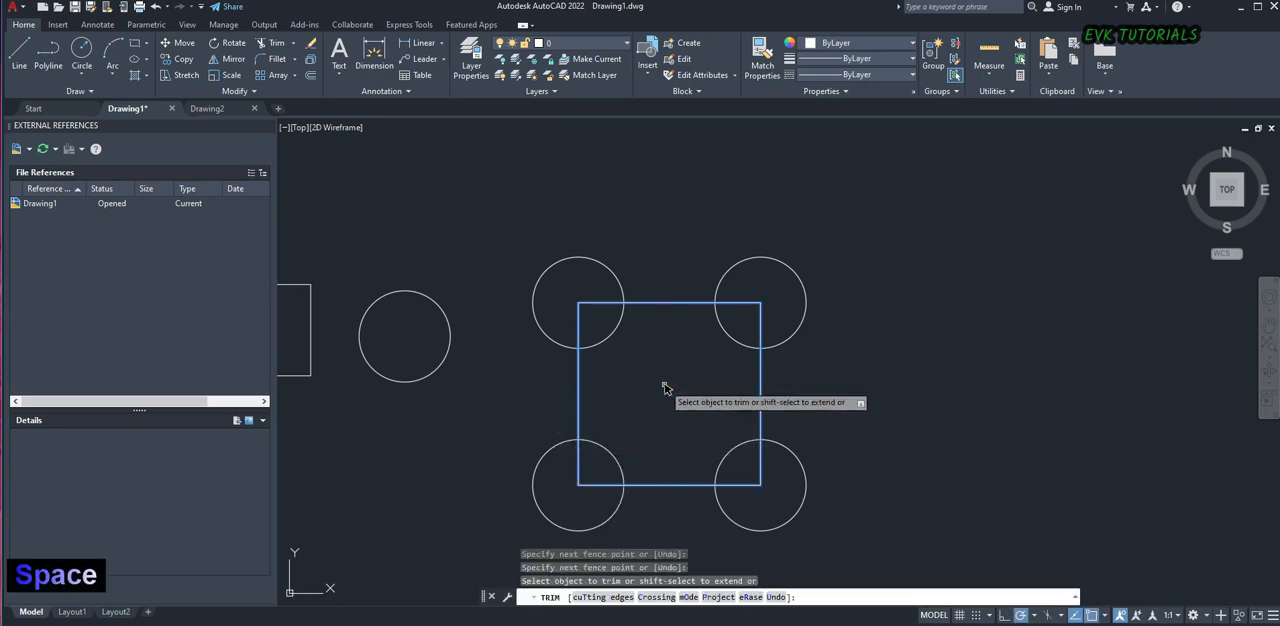
key("Escape")
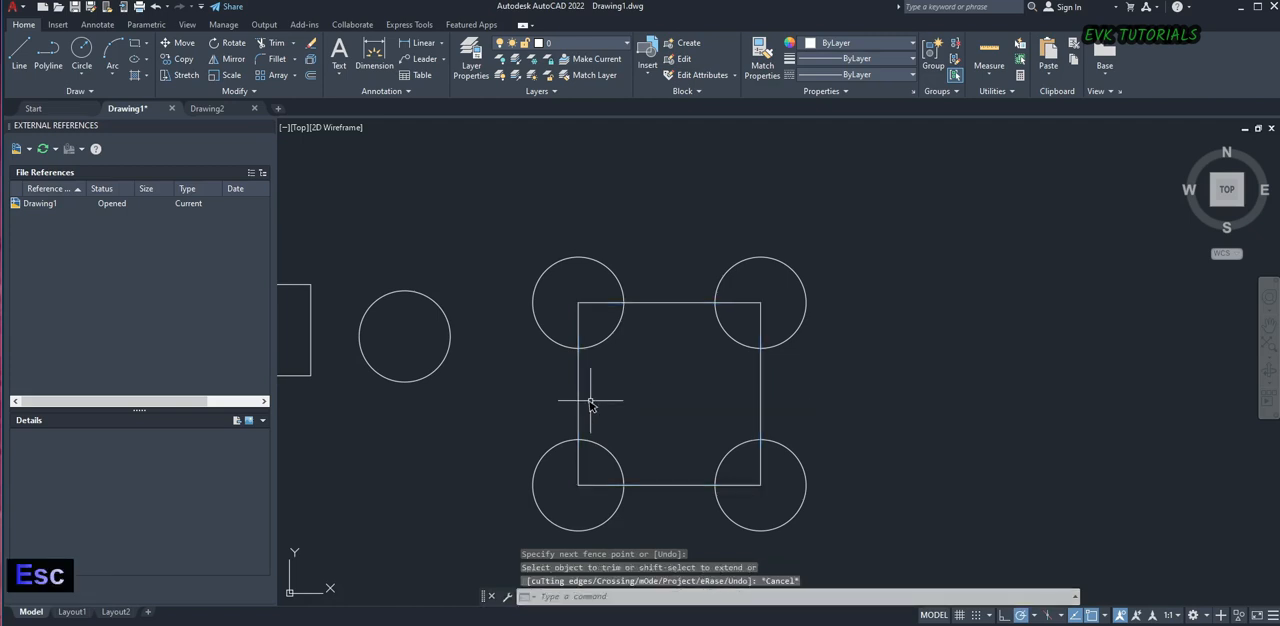
Select the lower and upper halves of the trimmed outline to examine them as separate objects, and clear the selection
left_click(584, 408)
left_click(571, 413)
left_click(576, 379)
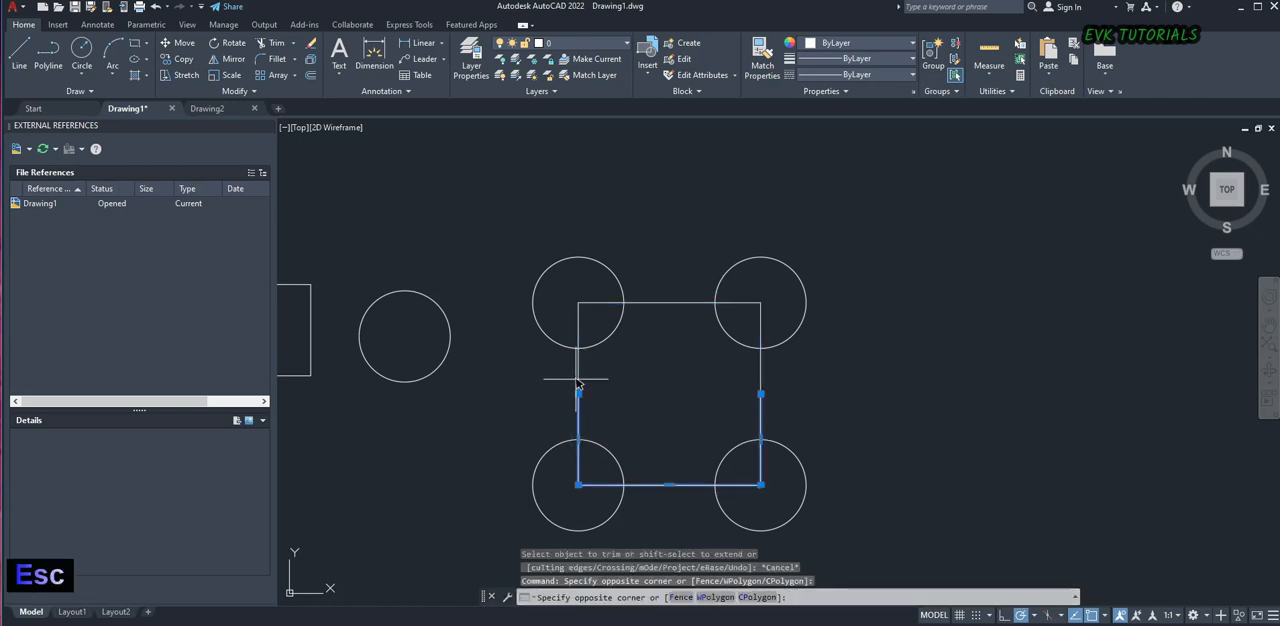
left_click(586, 372)
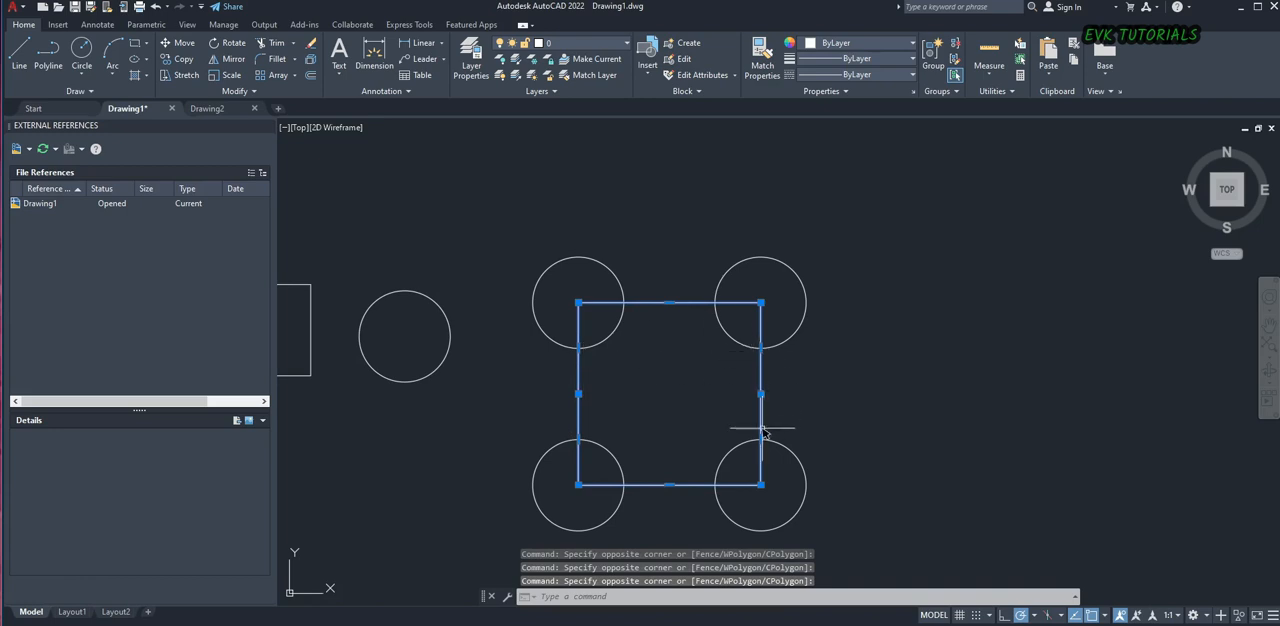
key("Escape")
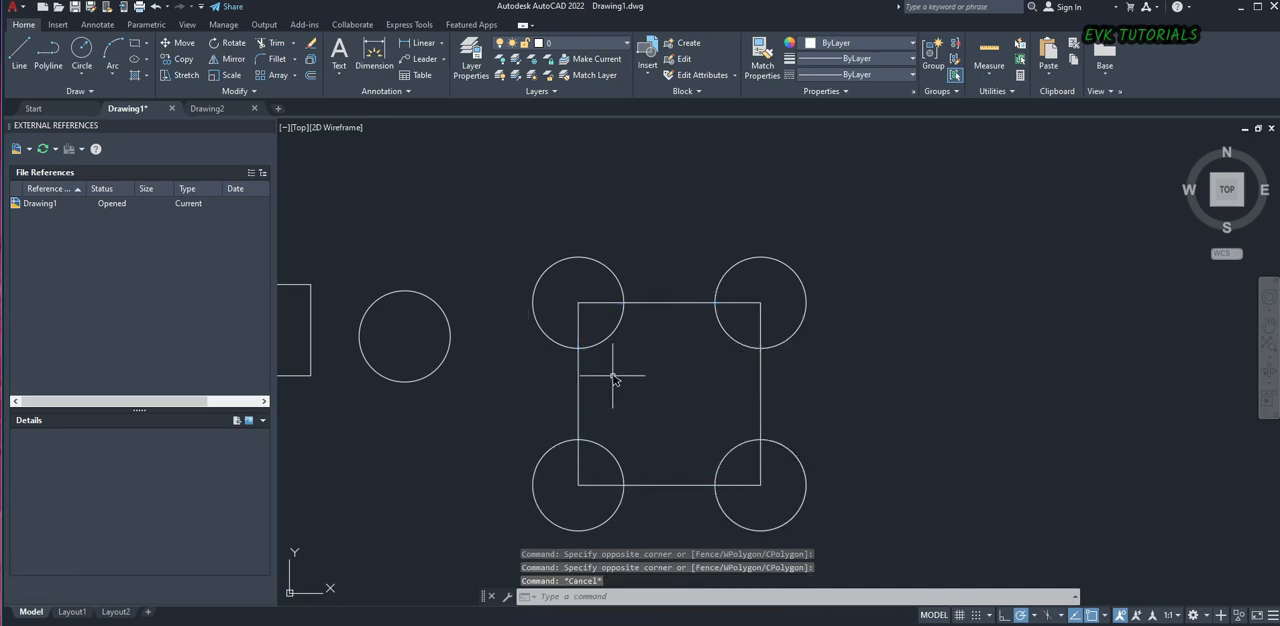
scroll(613, 352, "down", 3)
scroll(615, 358, "up", 3)
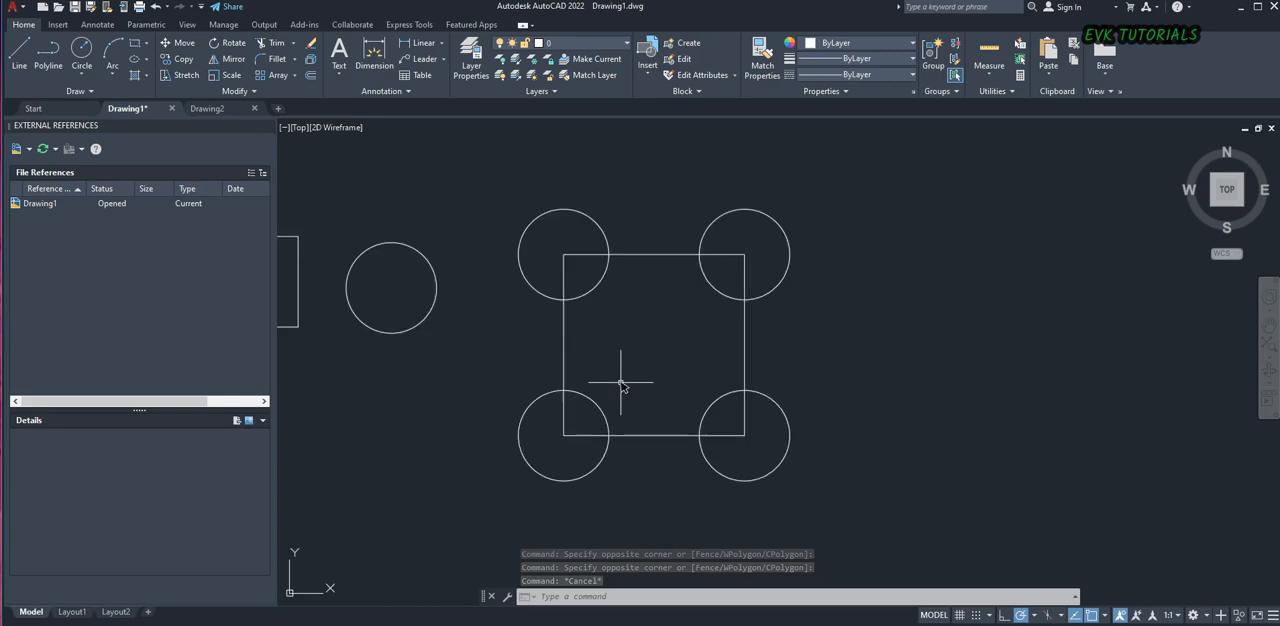
left_click(573, 259)
left_click(571, 258)
key("Escape")
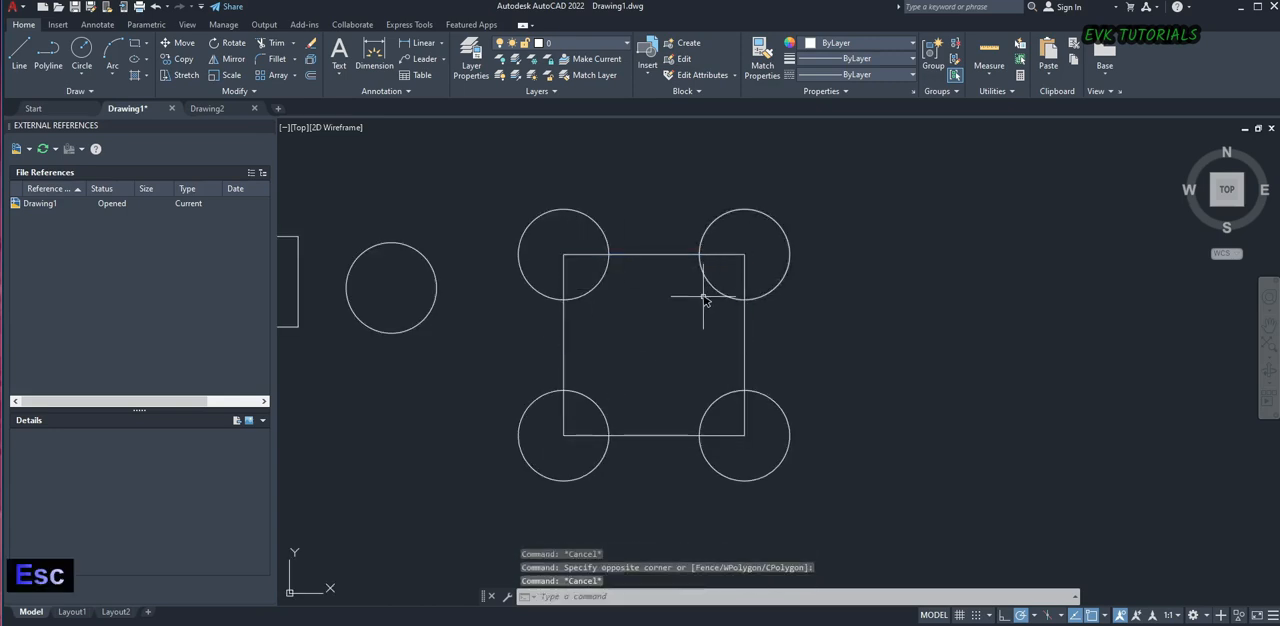
type("trr")
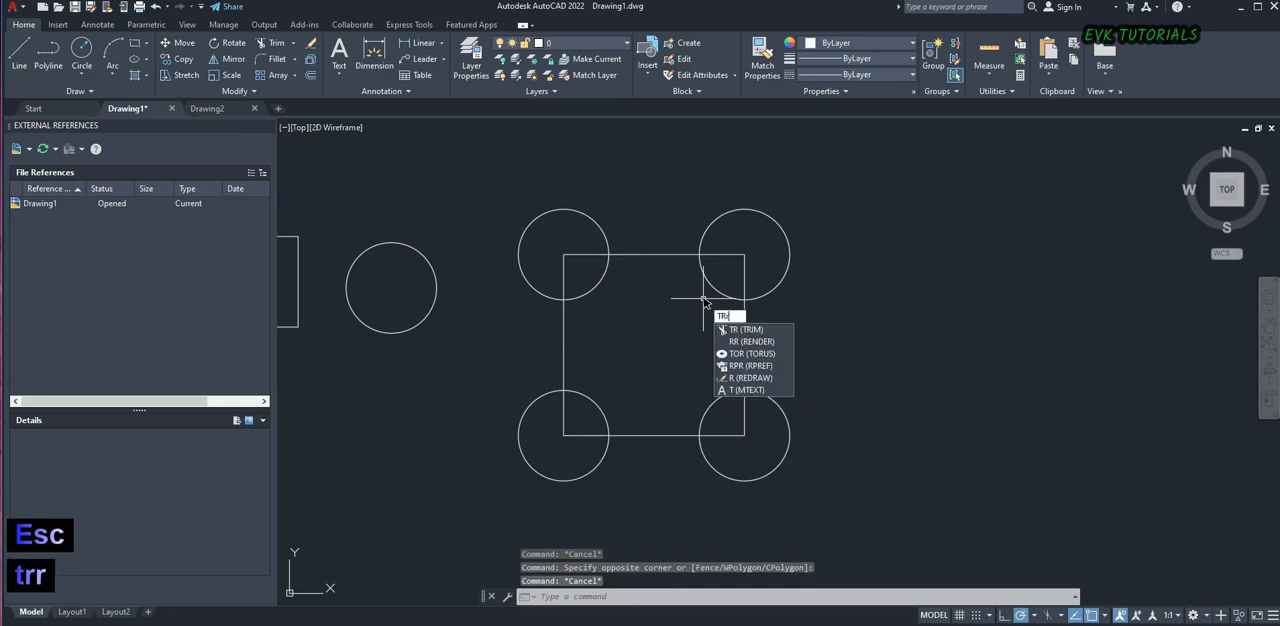
key("space")
key("Escape")
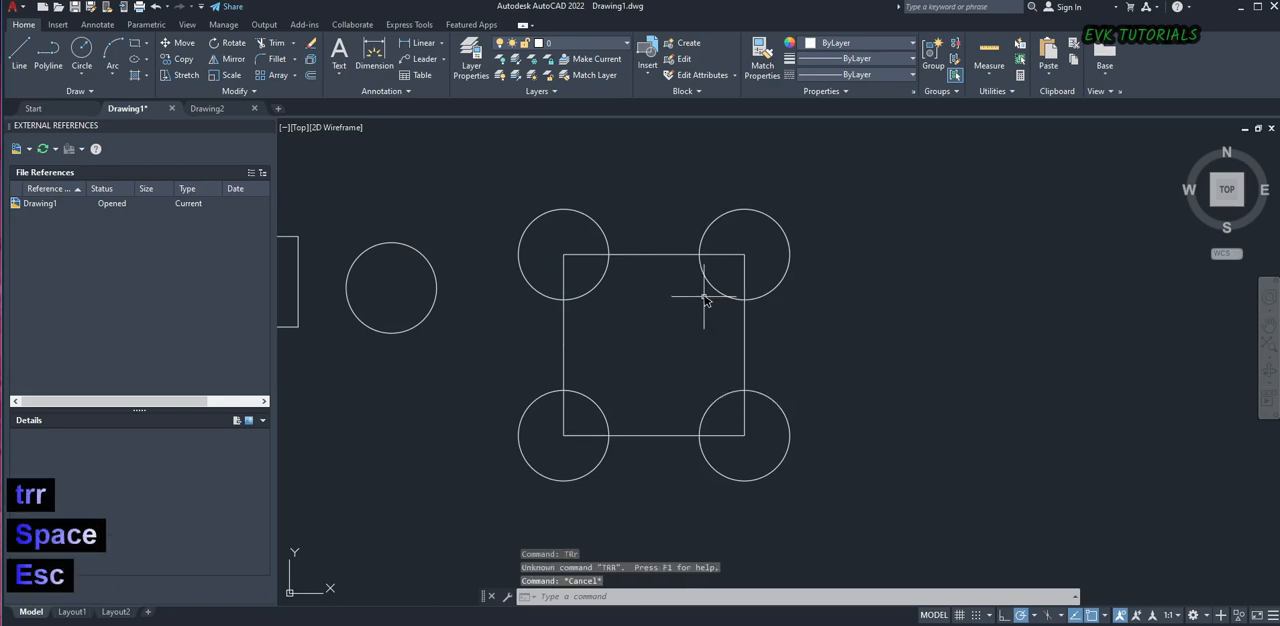
Try trimming the part of the upper-right circle outside the outline's corner, and undo the trim
type("tr")
key("space")
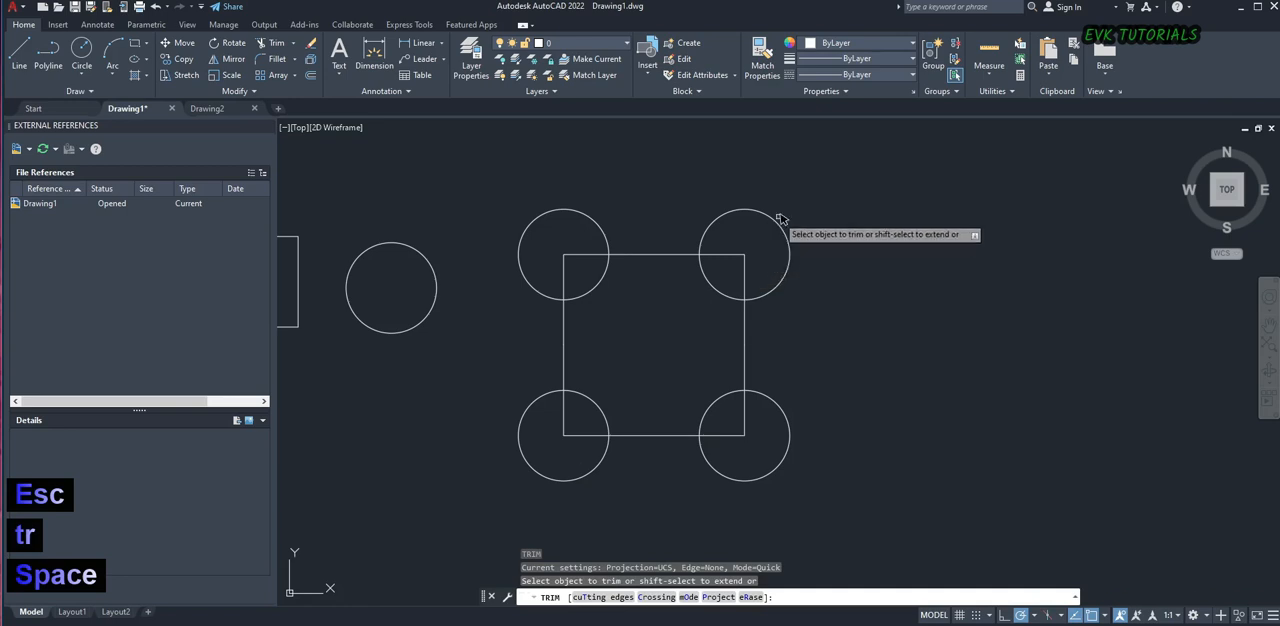
left_click_drag(804, 199, 765, 236)
key("Escape")
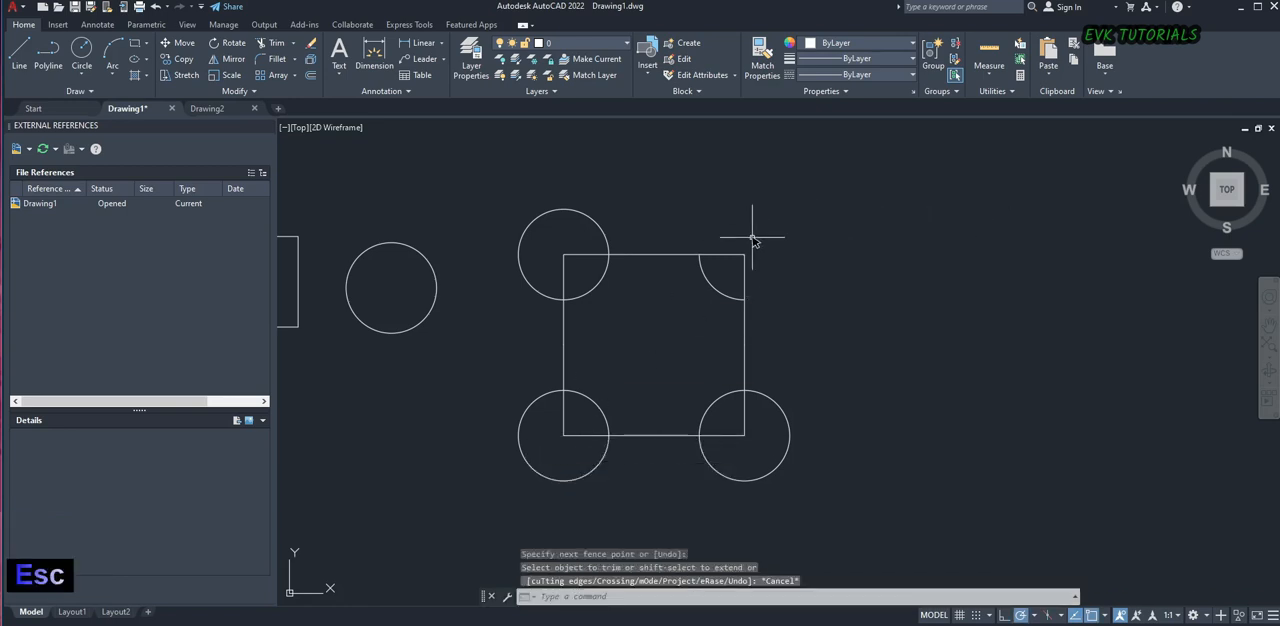
key("ctrl+z")
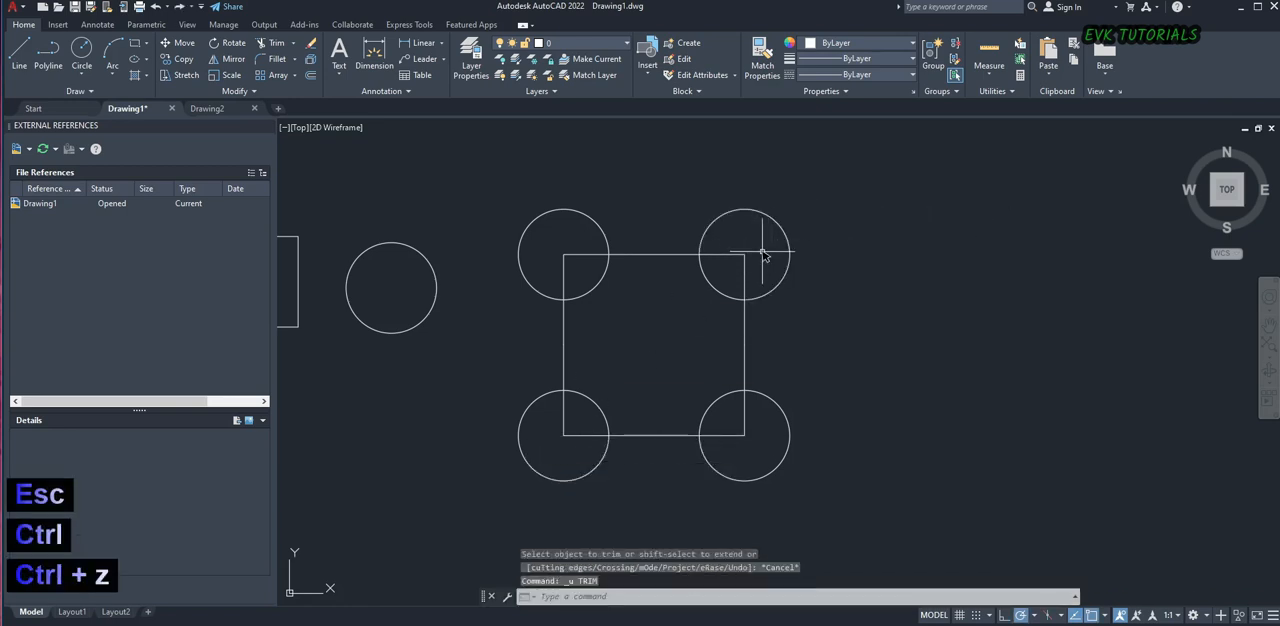
Trim the outline's corner segments inside all four circles, keeping the full circles and the connecting lines between them
type("tr")
key("space")
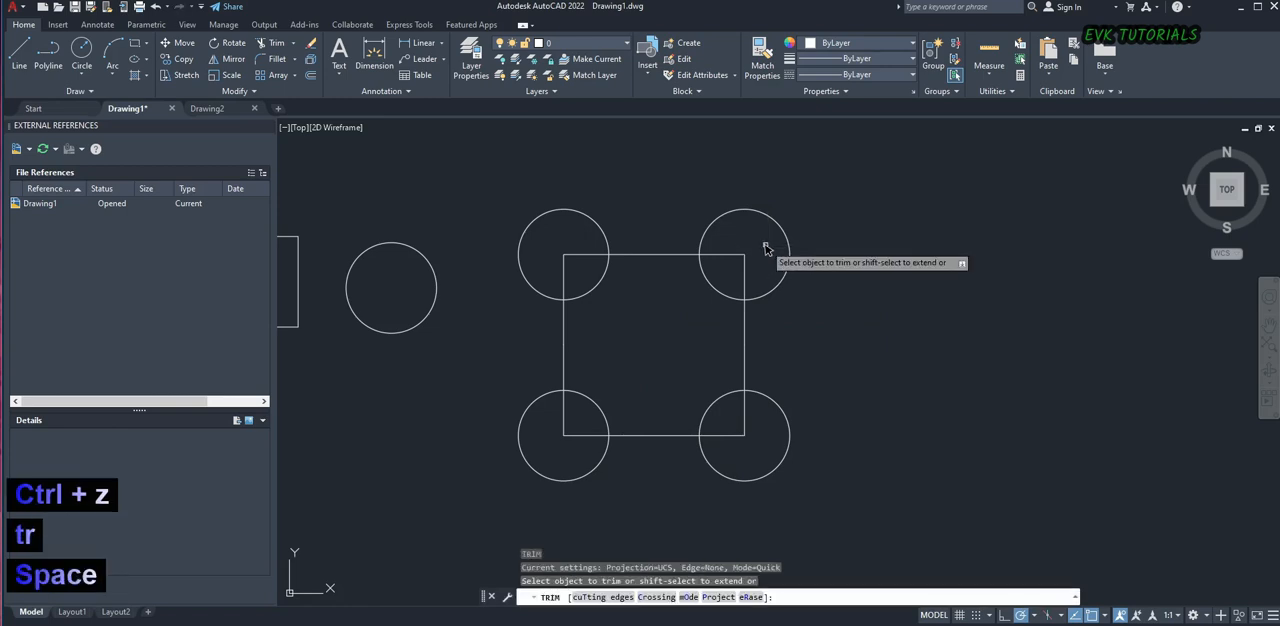
left_click(740, 255)
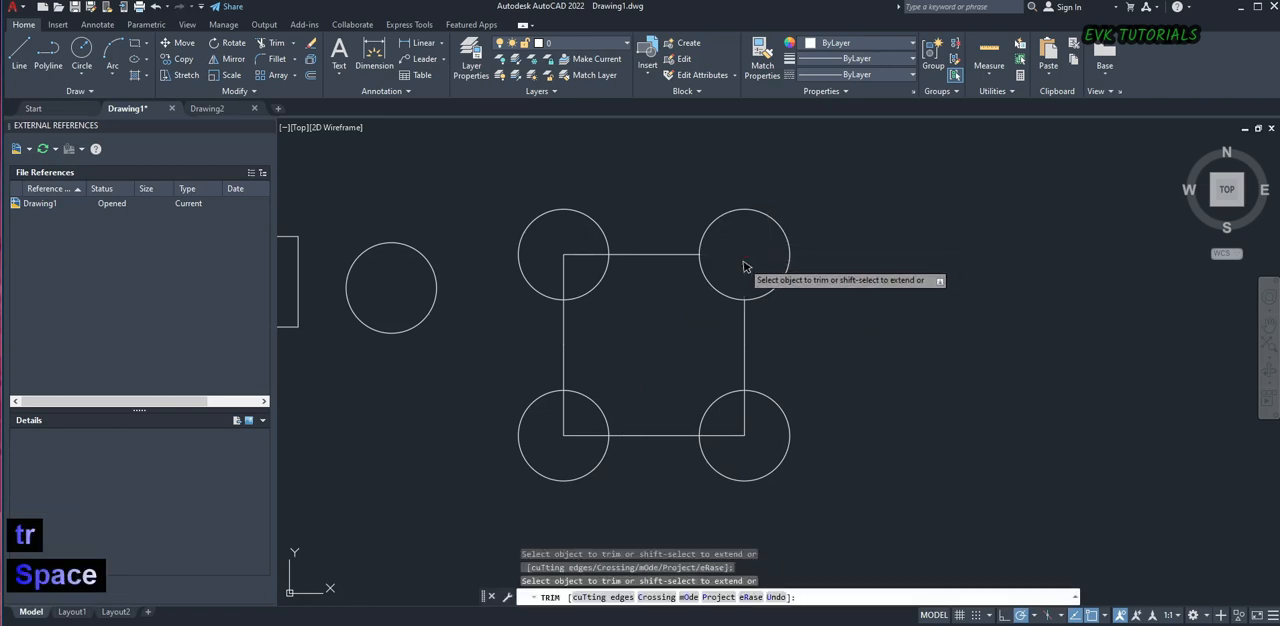
left_click_drag(571, 257, 559, 250)
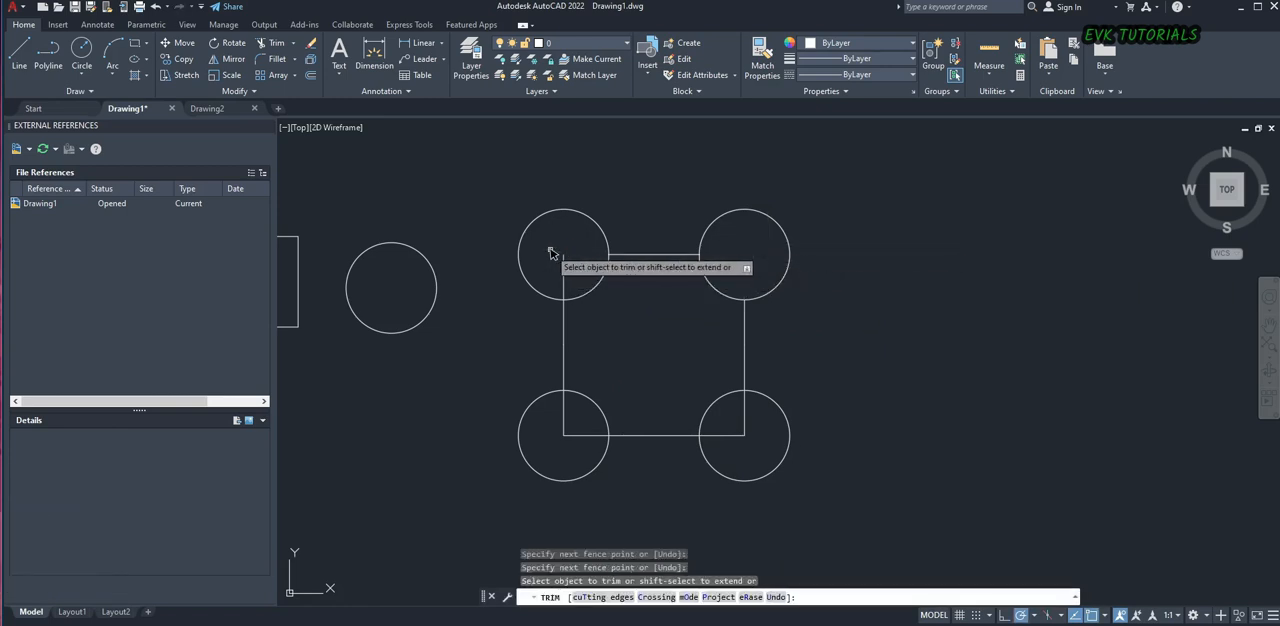
left_click(561, 275)
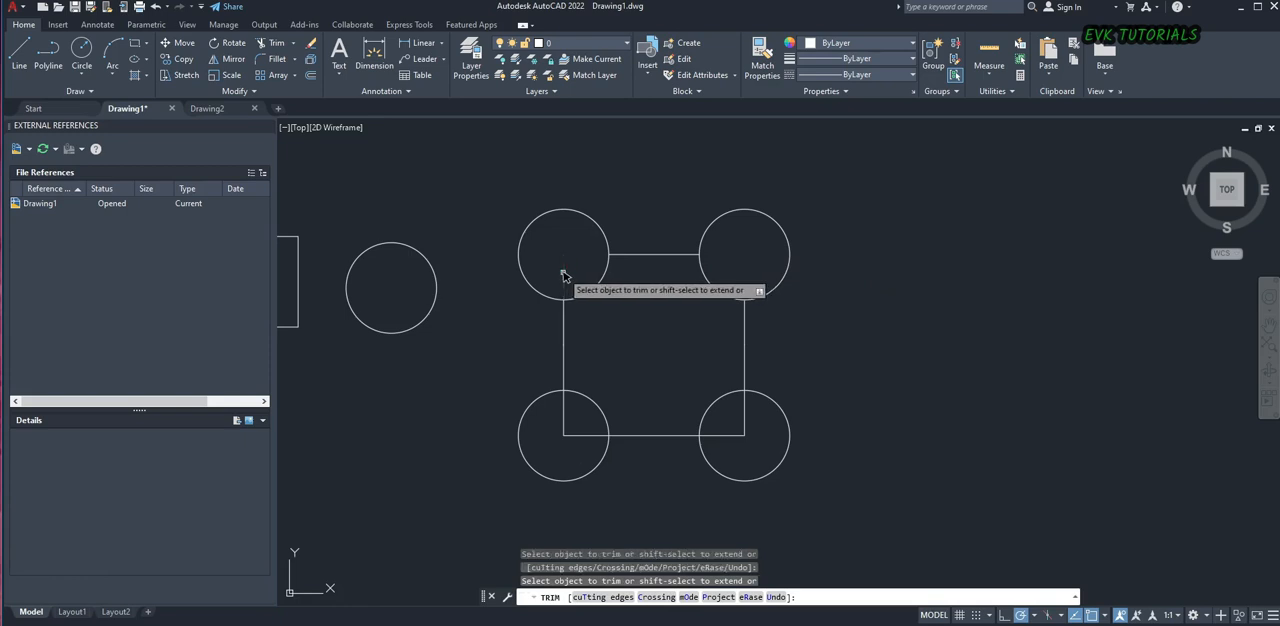
left_click(565, 425)
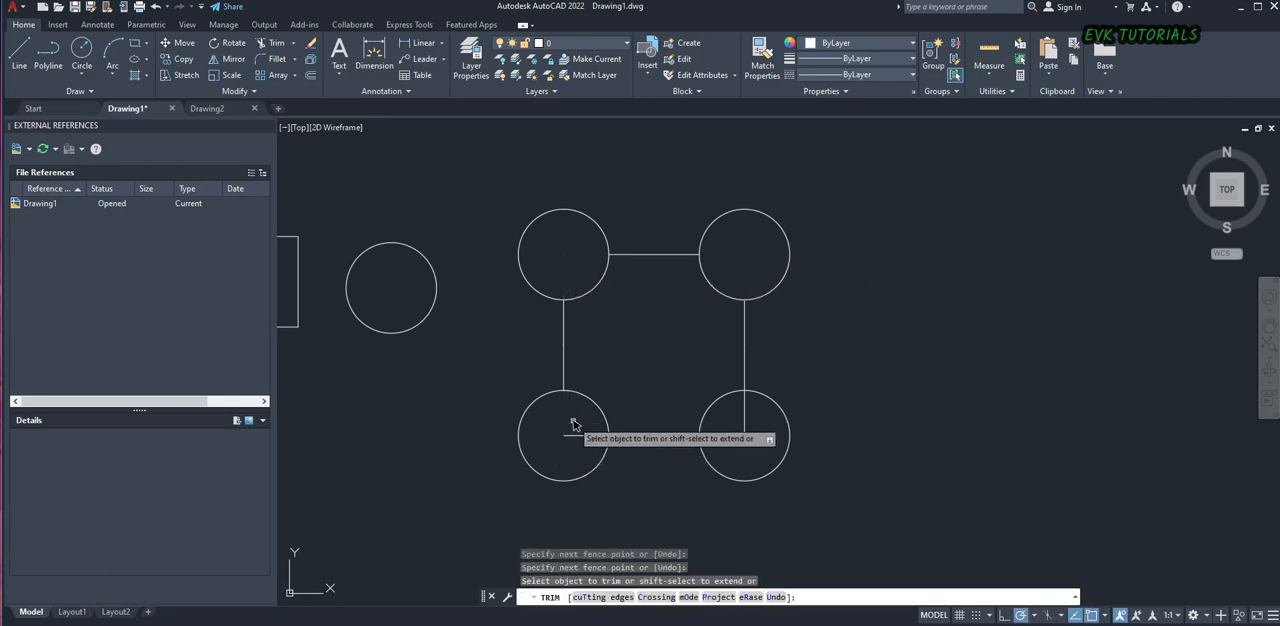
left_click(571, 434)
left_click_drag(707, 437, 756, 421)
key("Escape")
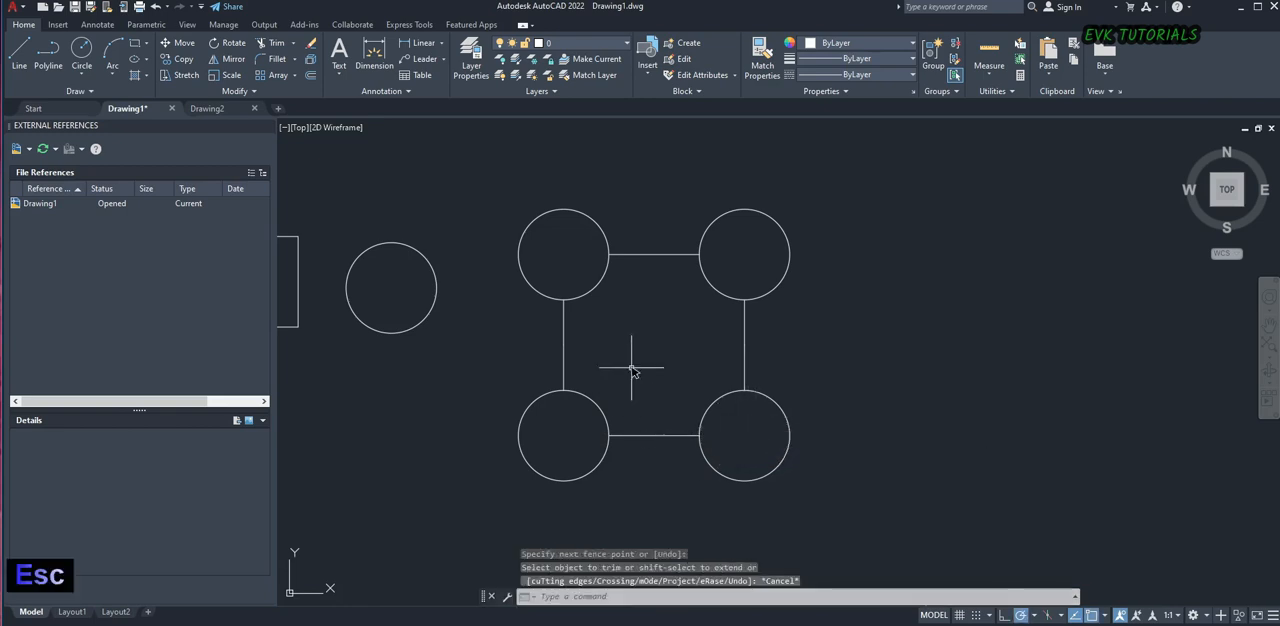
scroll(640, 344, "down", 2)
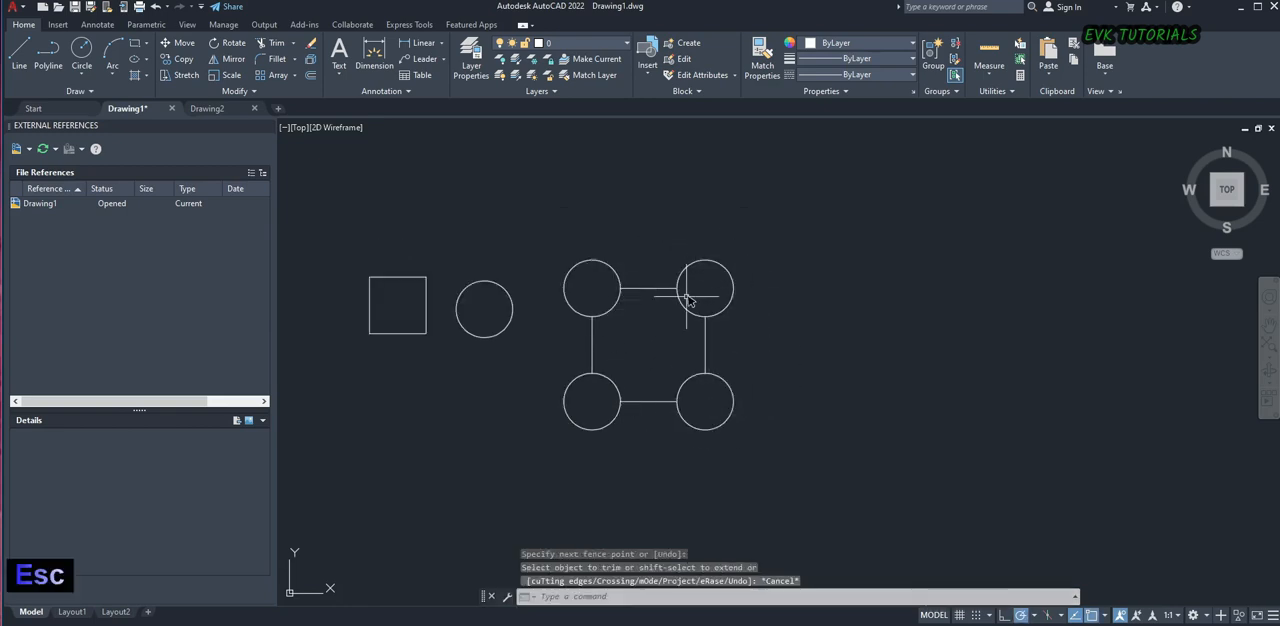
scroll(727, 321, "up", 2)
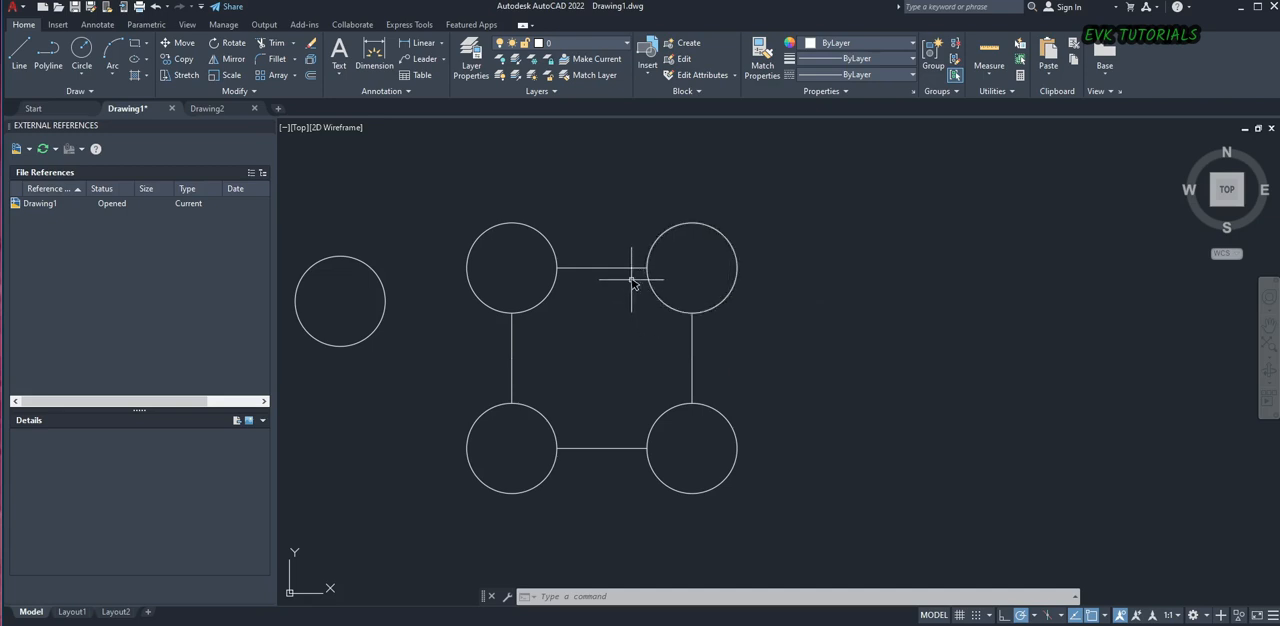
type("O")
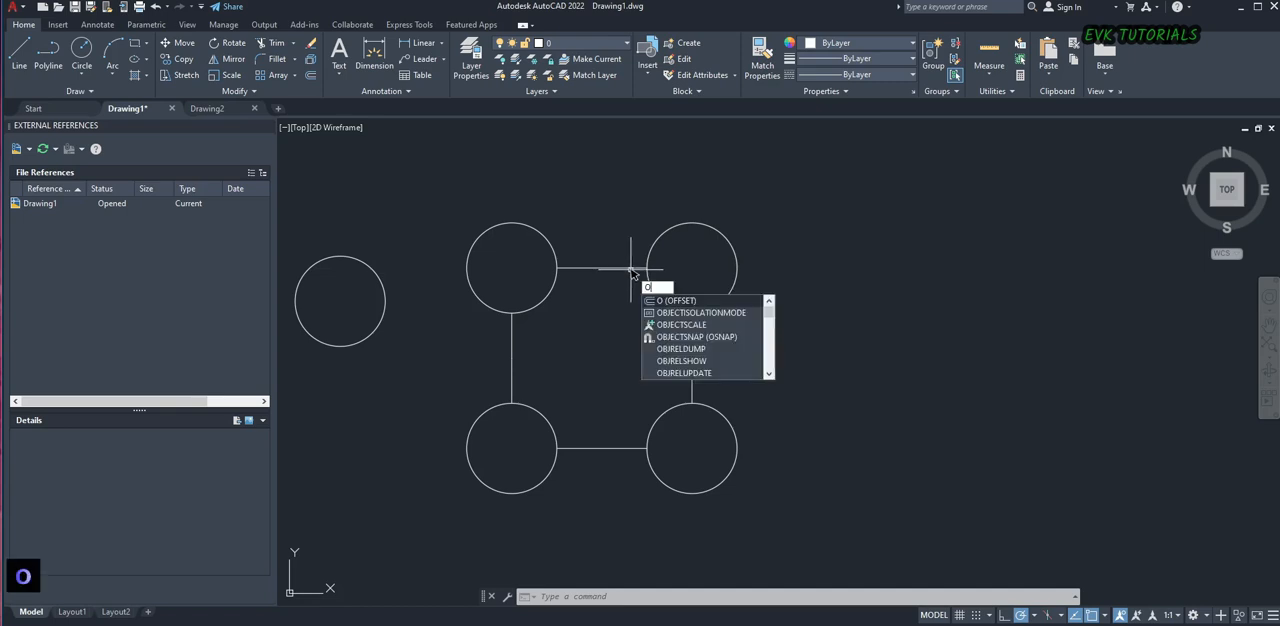
key("space")
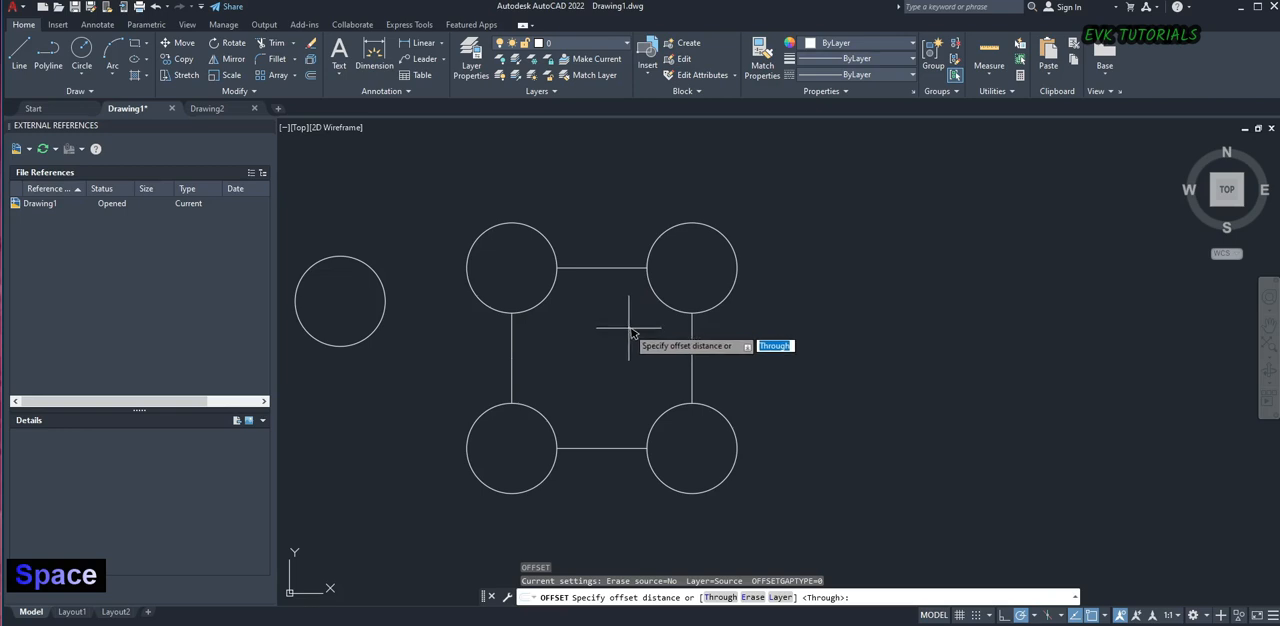
key("space")
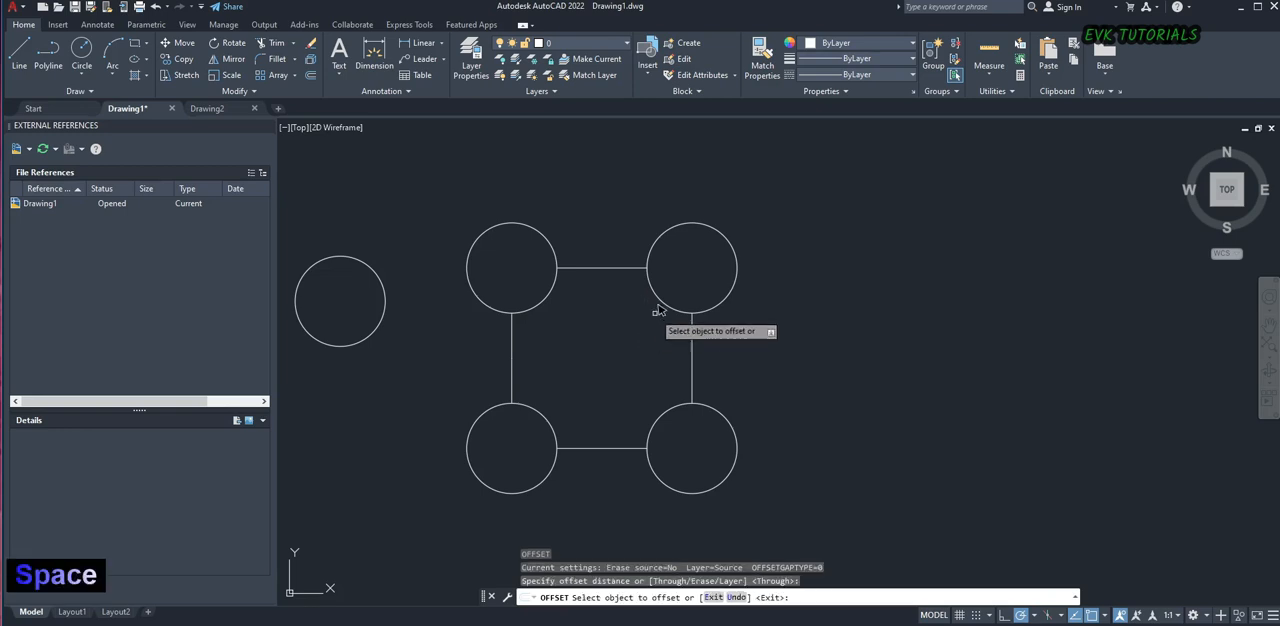
key("Escape")
Try to offset the upper-right circle outward by a distance of 5
type("o")
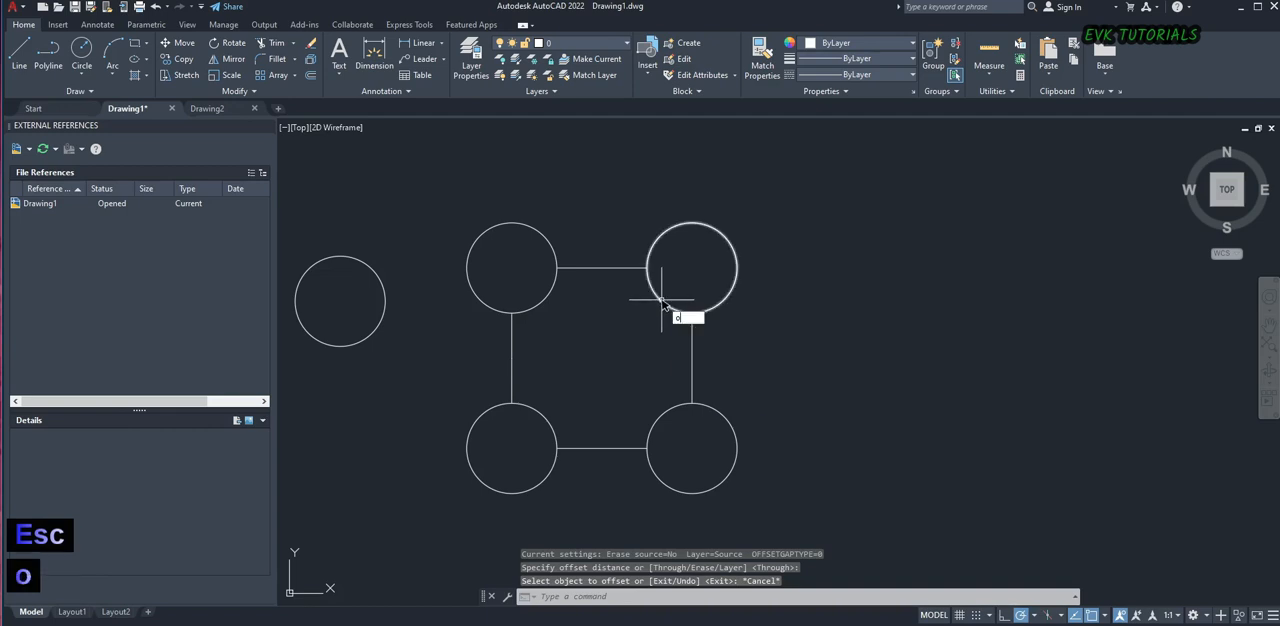
key("space")
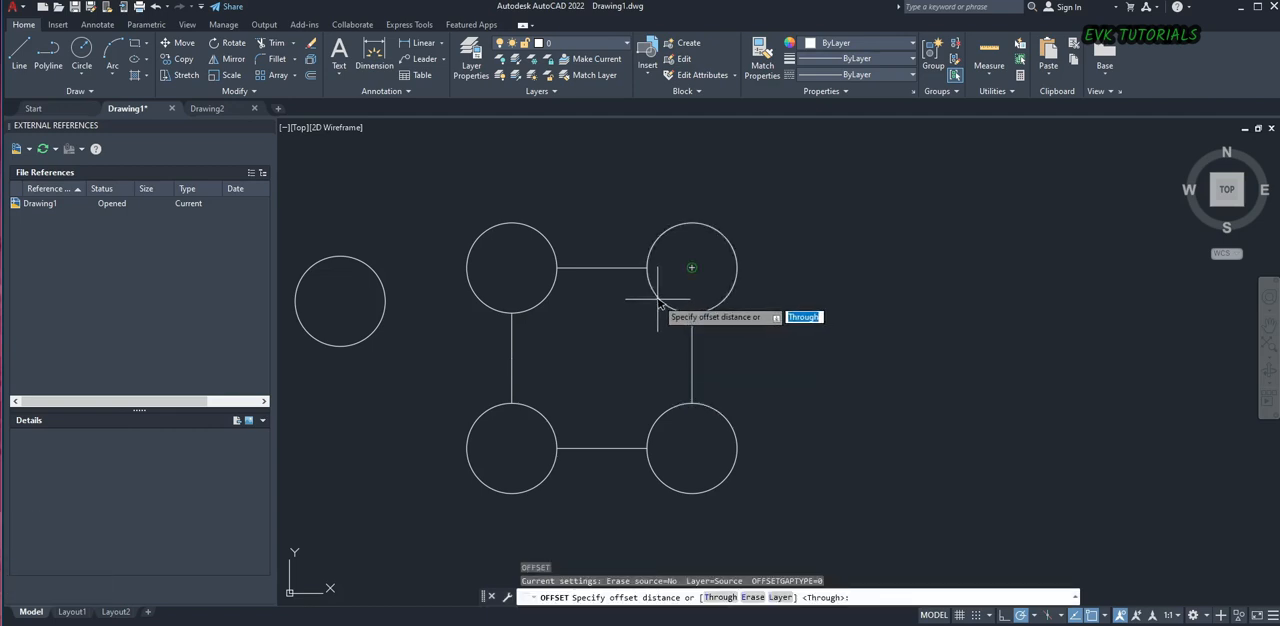
type("5")
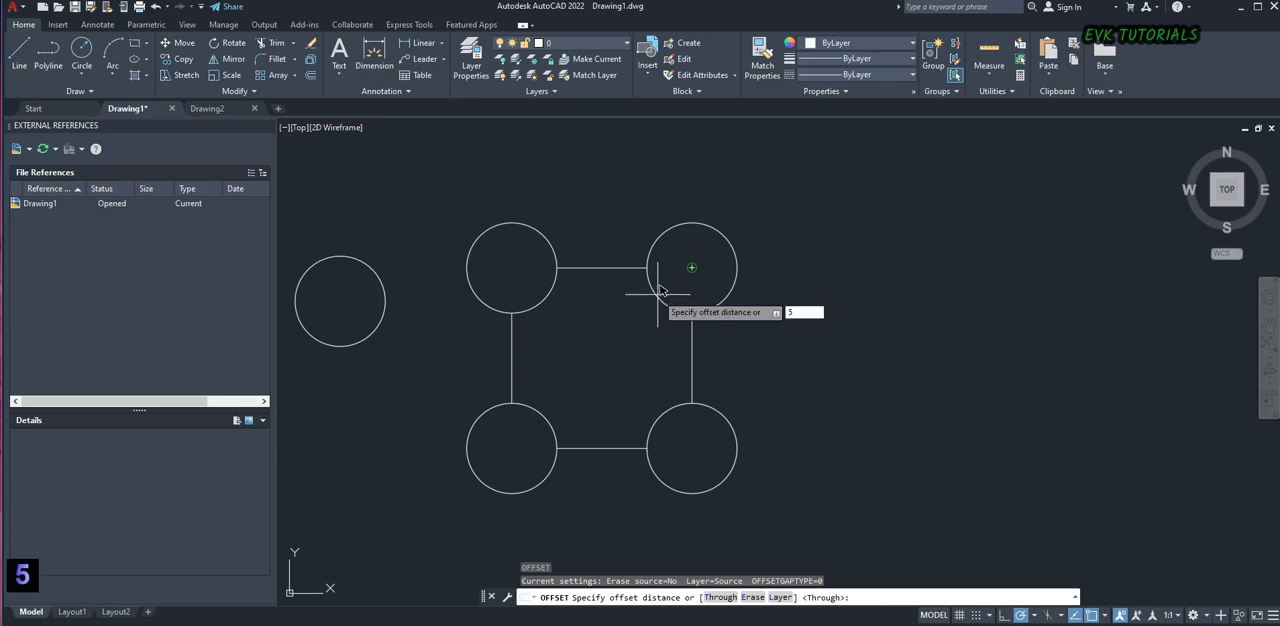
key("Return")
left_click(656, 284)
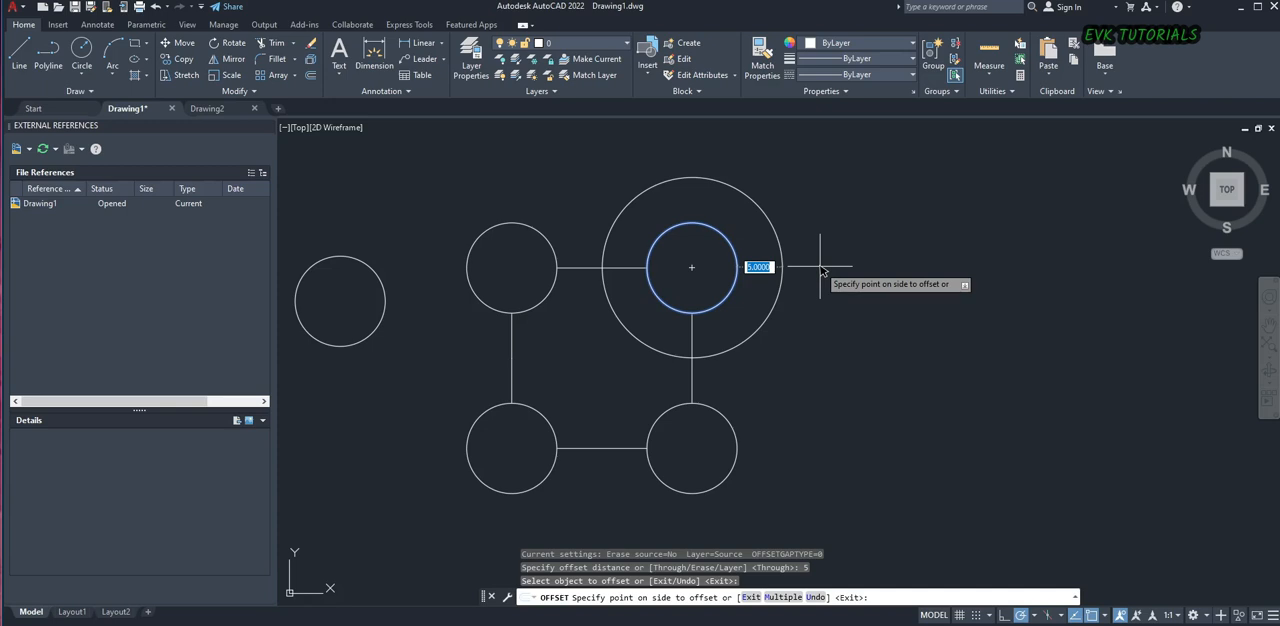
key("Escape")
Offset each of the four corner circles inward by a distance of 1.5
type("o")
key("space")
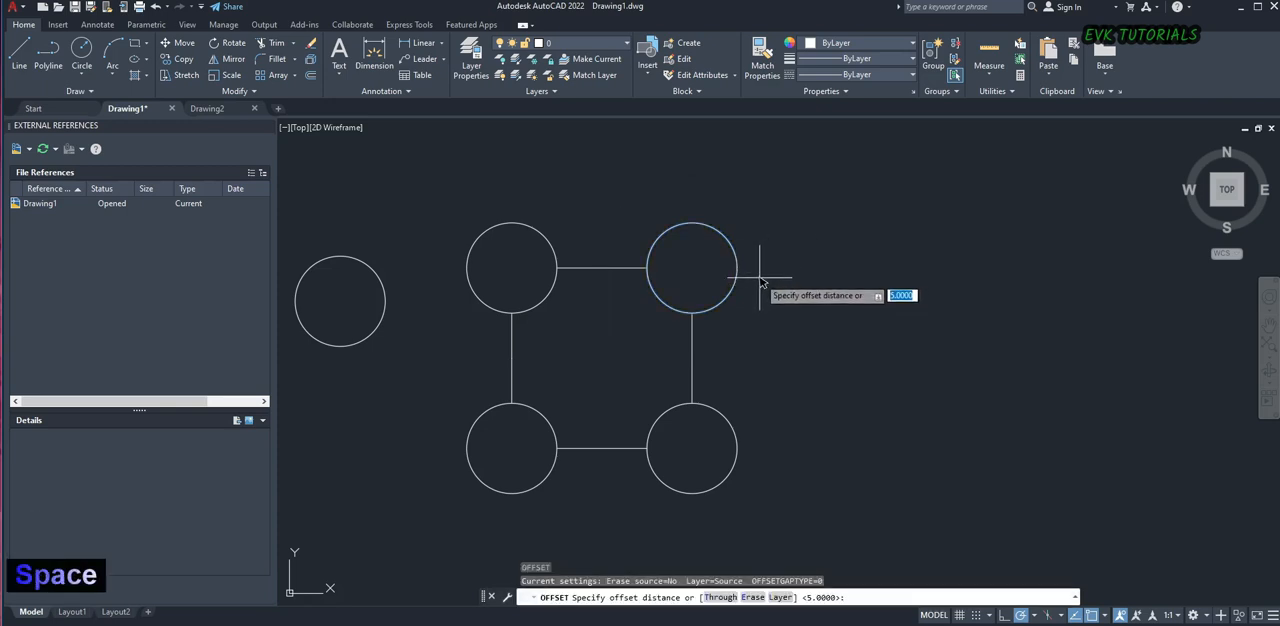
type("1.5")
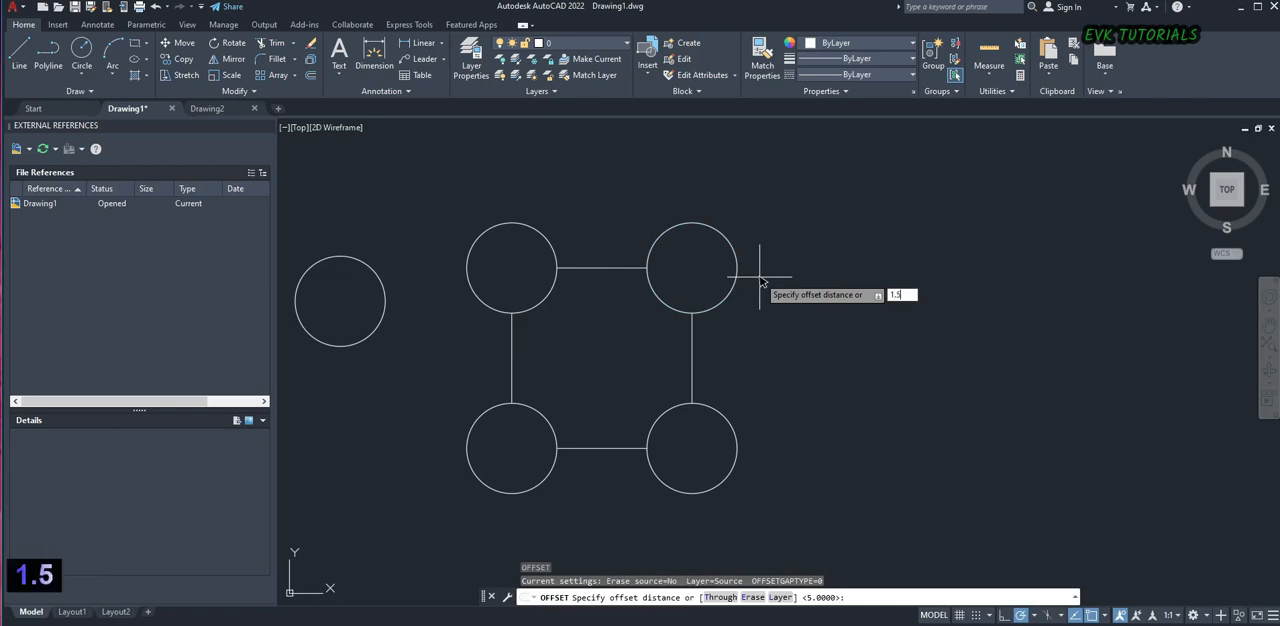
key("Return")
left_click(736, 279)
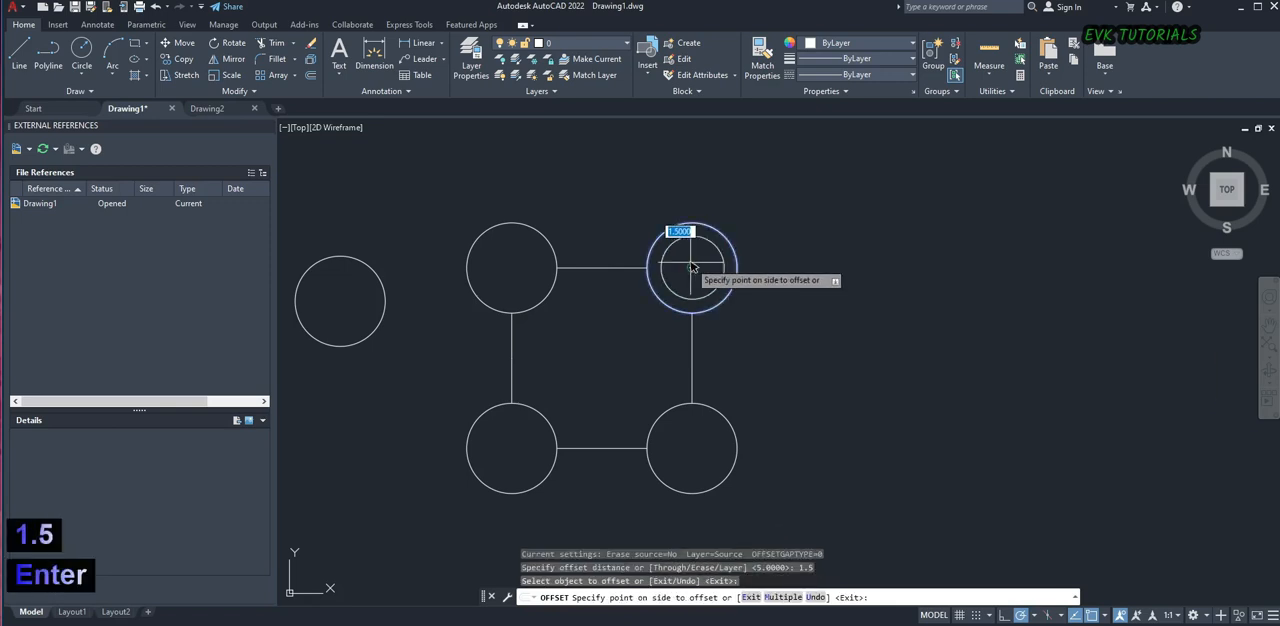
left_click(691, 267)
left_click(550, 290)
left_click(508, 272)
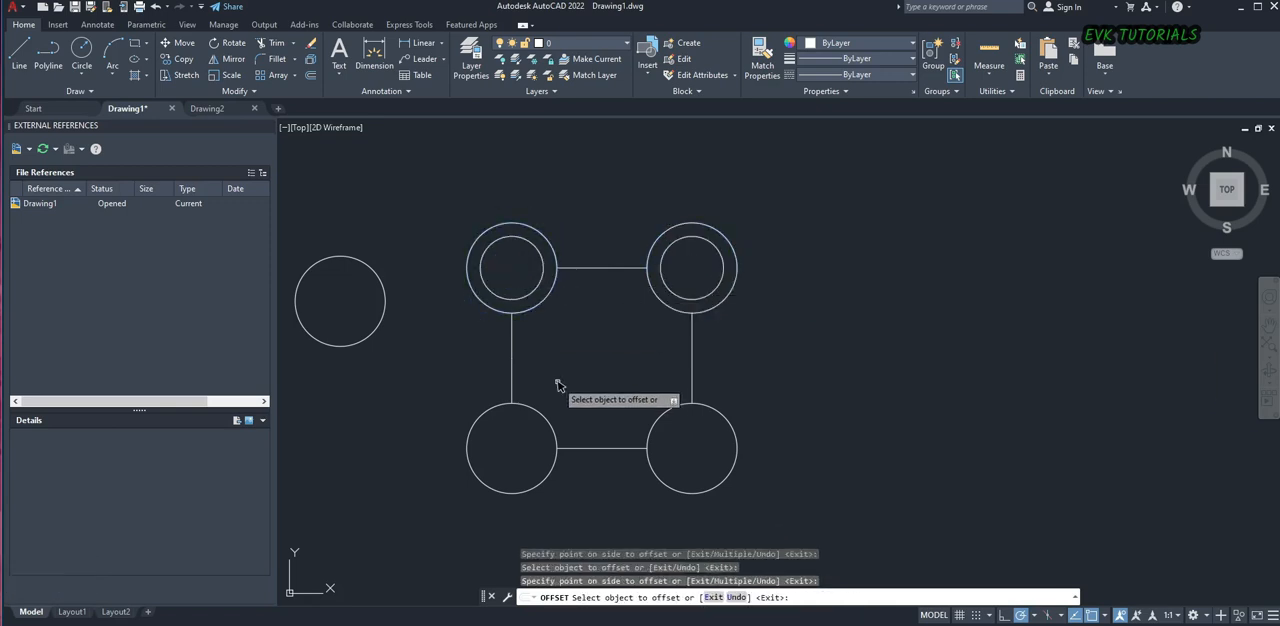
left_click(540, 414)
left_click(514, 460)
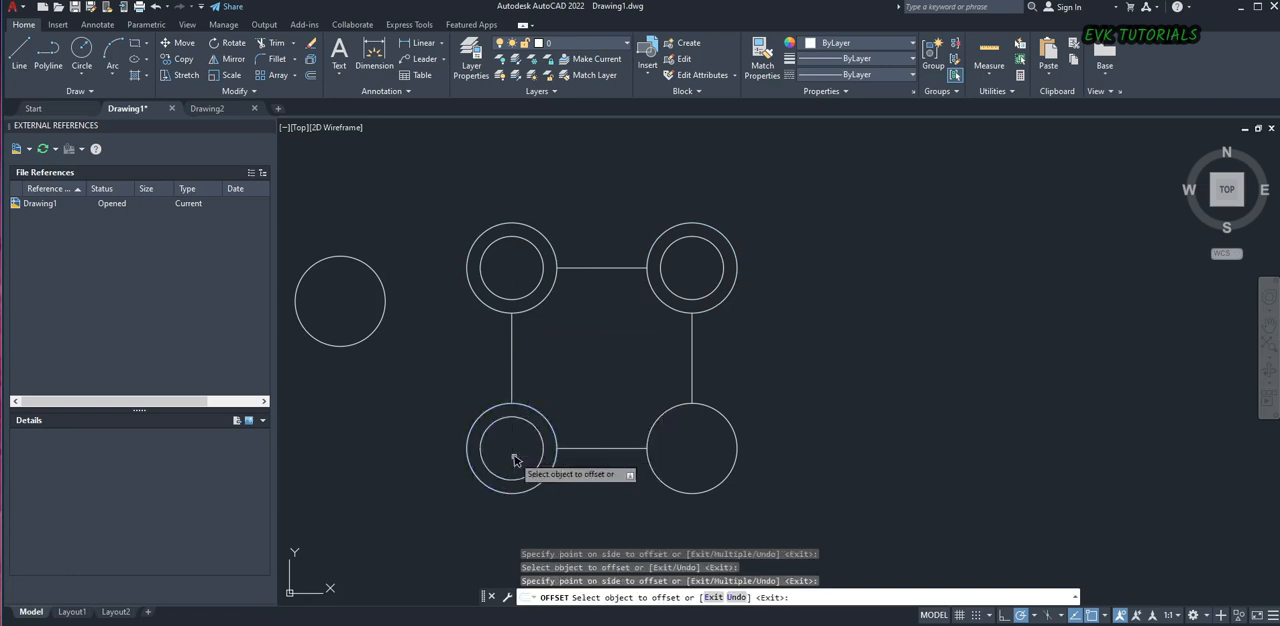
left_click(710, 407)
left_click(704, 443)
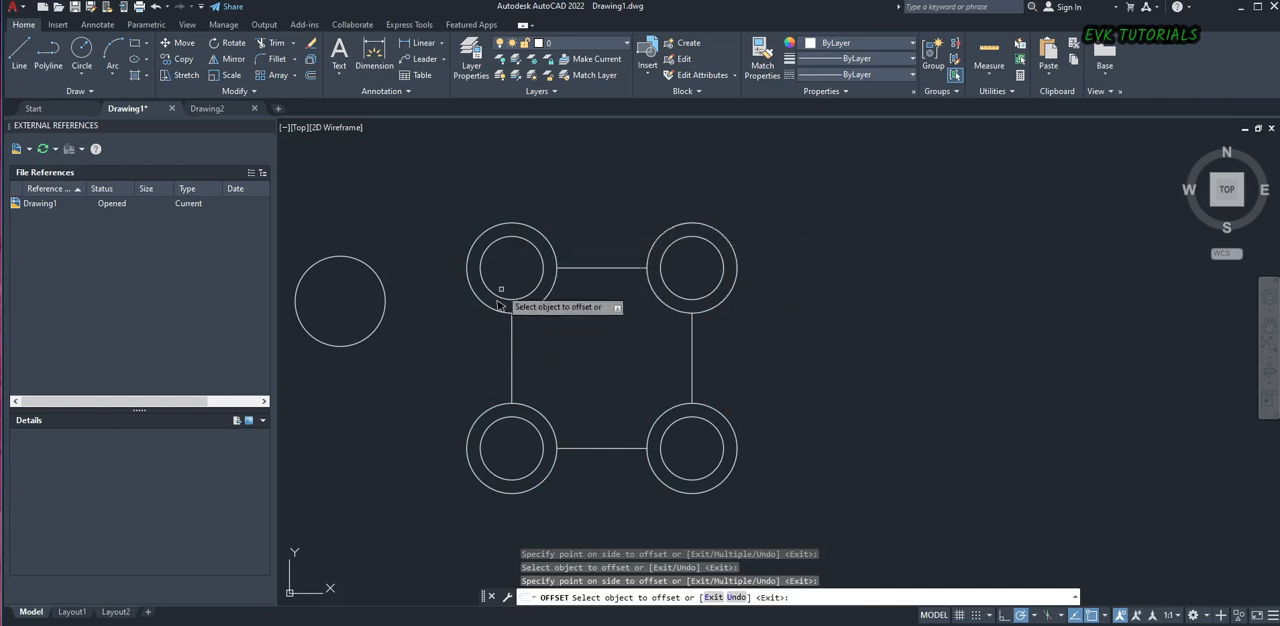
right_click(778, 338)
left_click(790, 352)
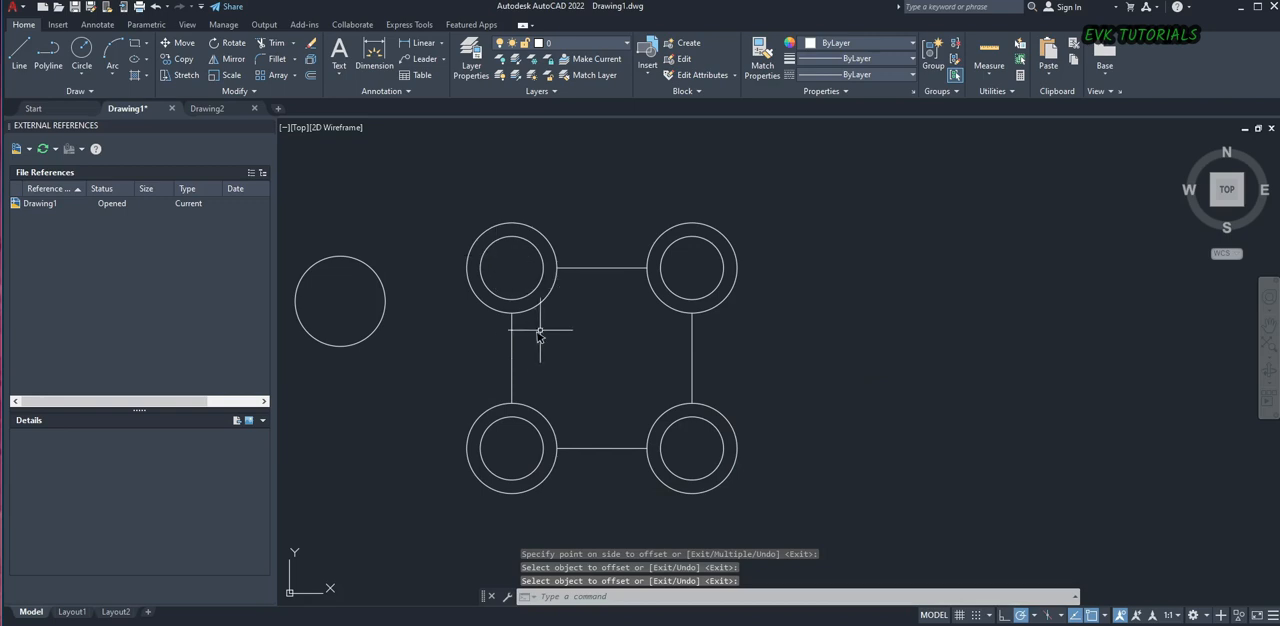
Switch to an empty Notepad window, make it smaller and place it beside the drawn shapes
scroll(532, 336, "down", 2)
scroll(560, 330, "up", 2)
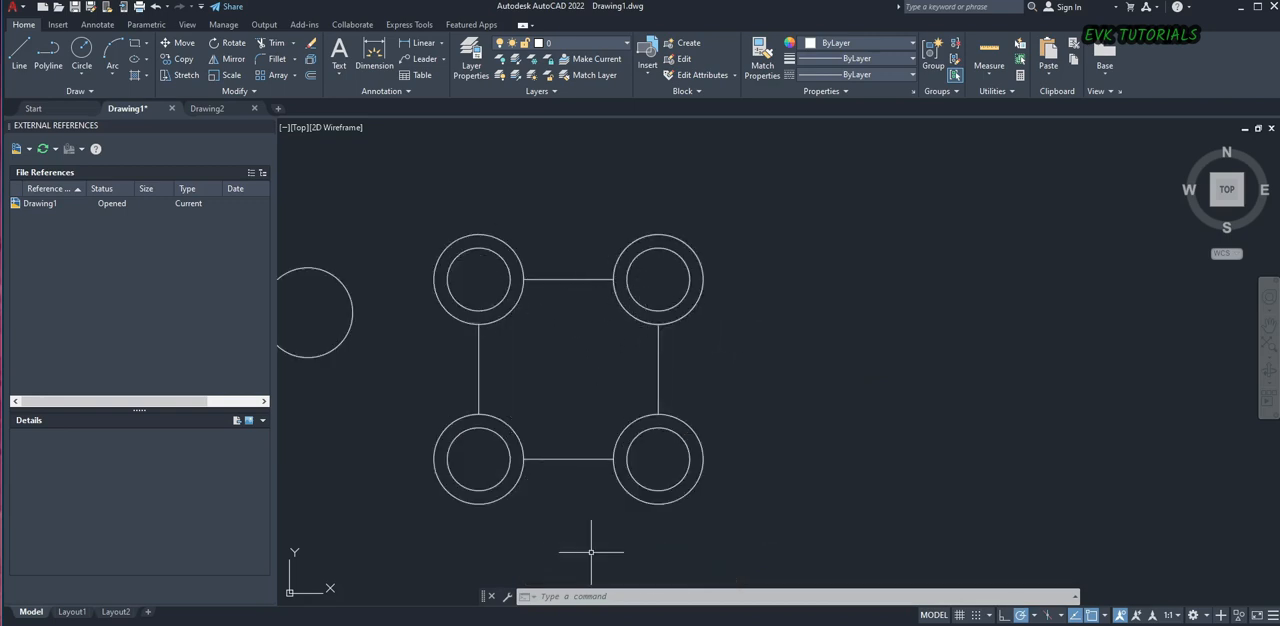
scroll(714, 480, "down", 2)
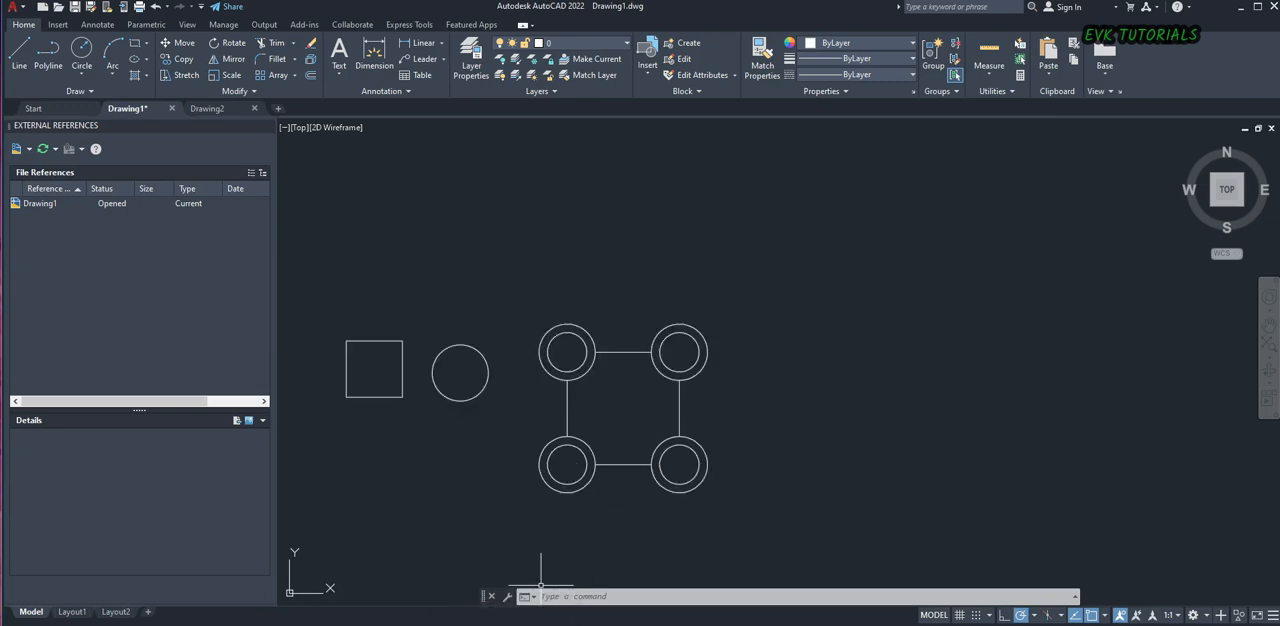
left_click_drag(877, 305, 877, 210)
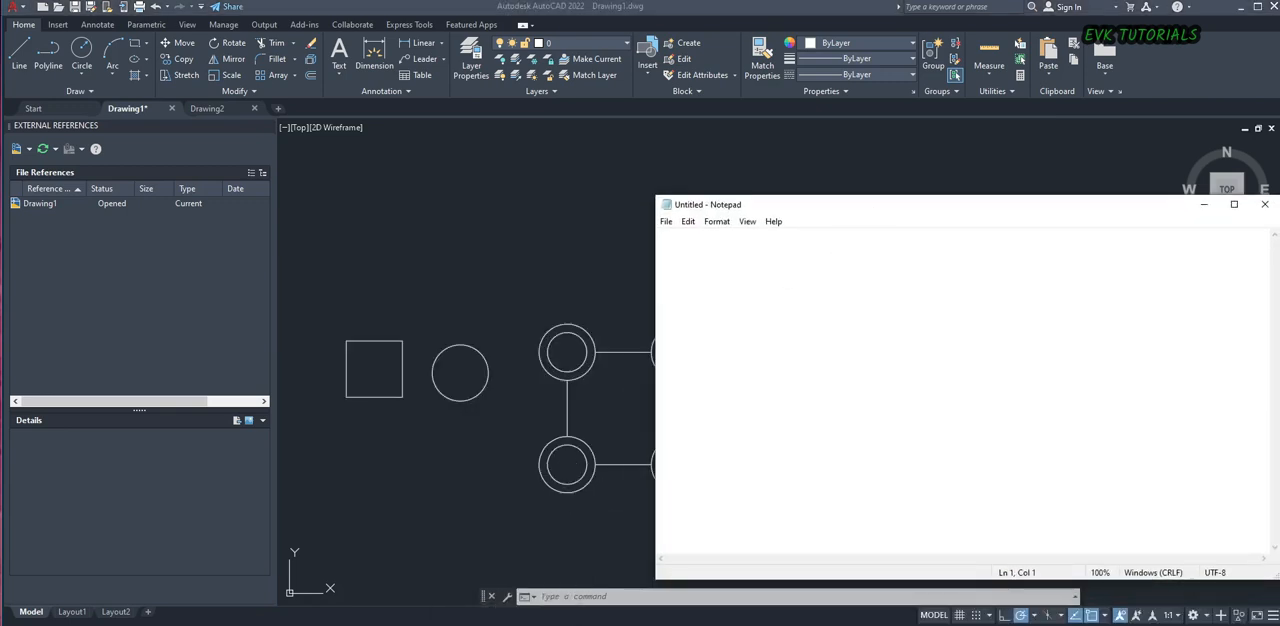
left_click_drag(661, 584, 833, 547)
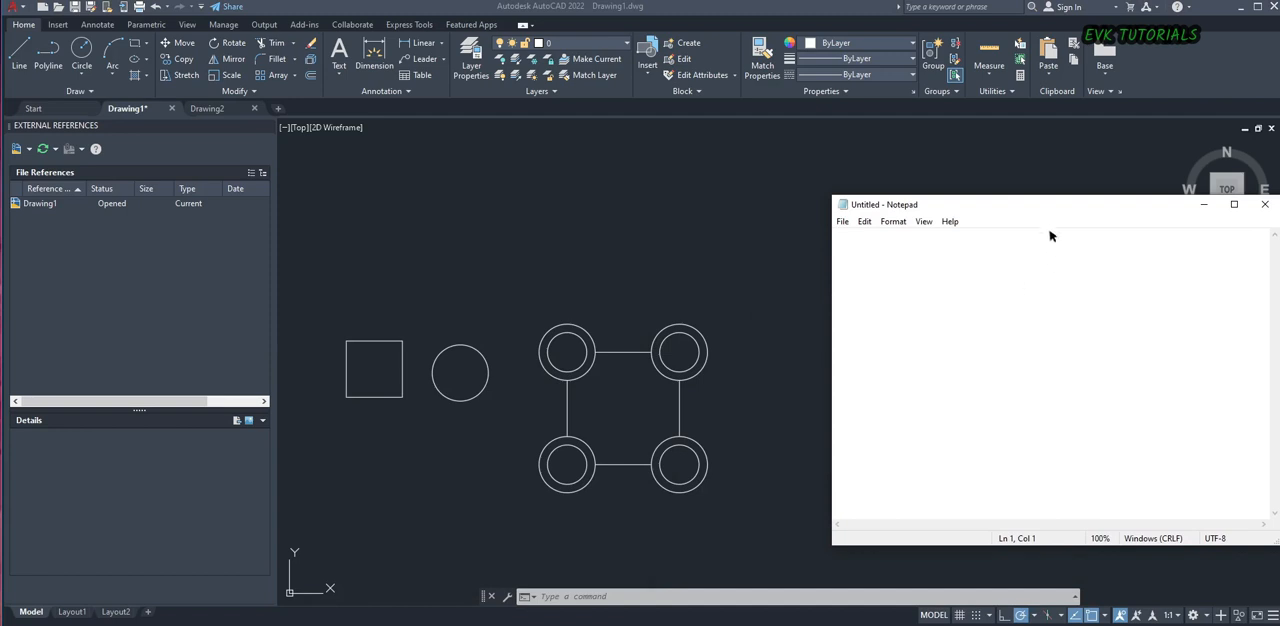
left_click_drag(1049, 211, 995, 235)
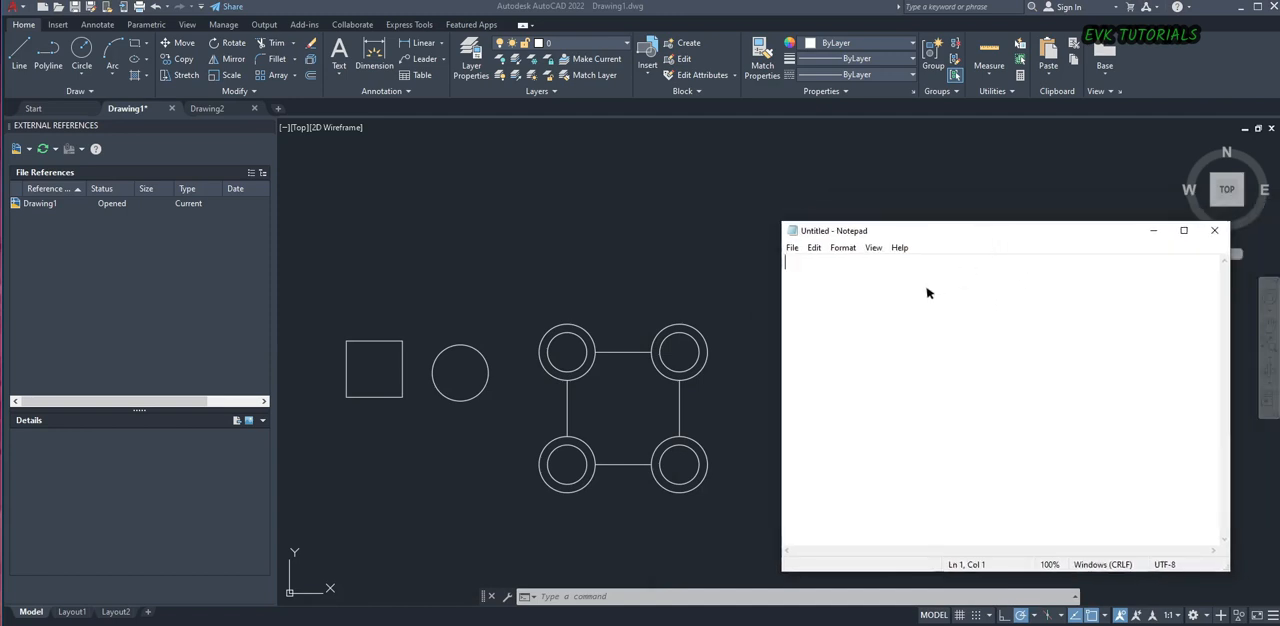
Write the shortcut notes "LINE - L" and "CIRCLE - C" on two separate lines in capitals
key("Caps_Lock")
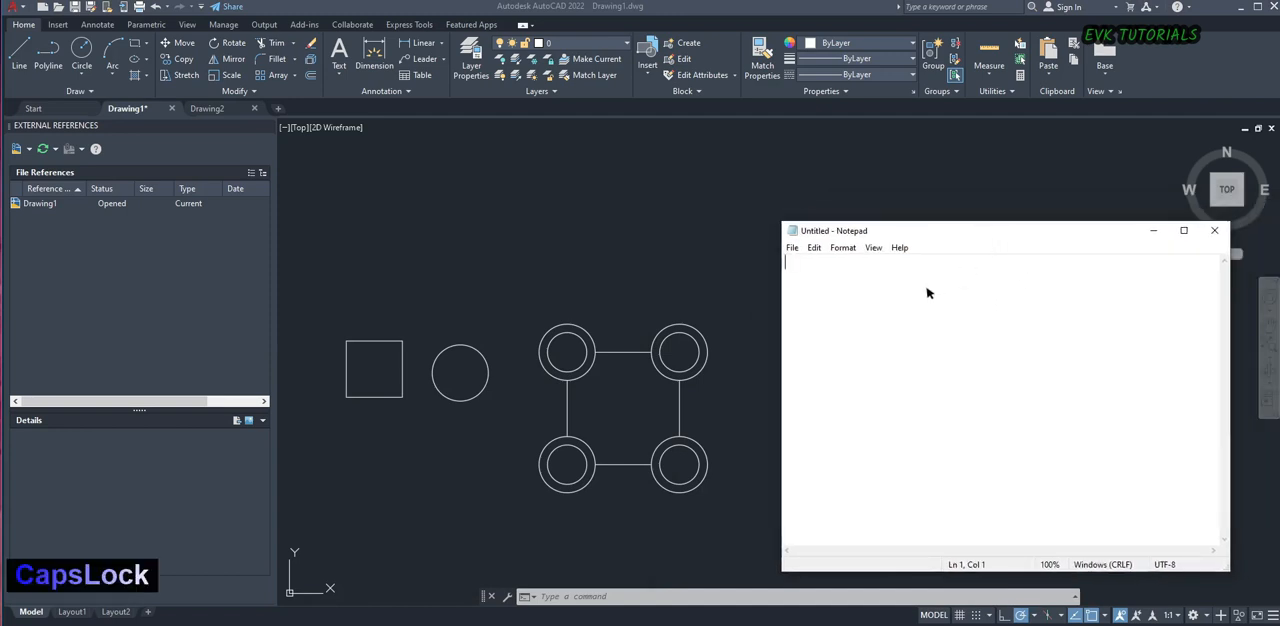
type("LINE -")
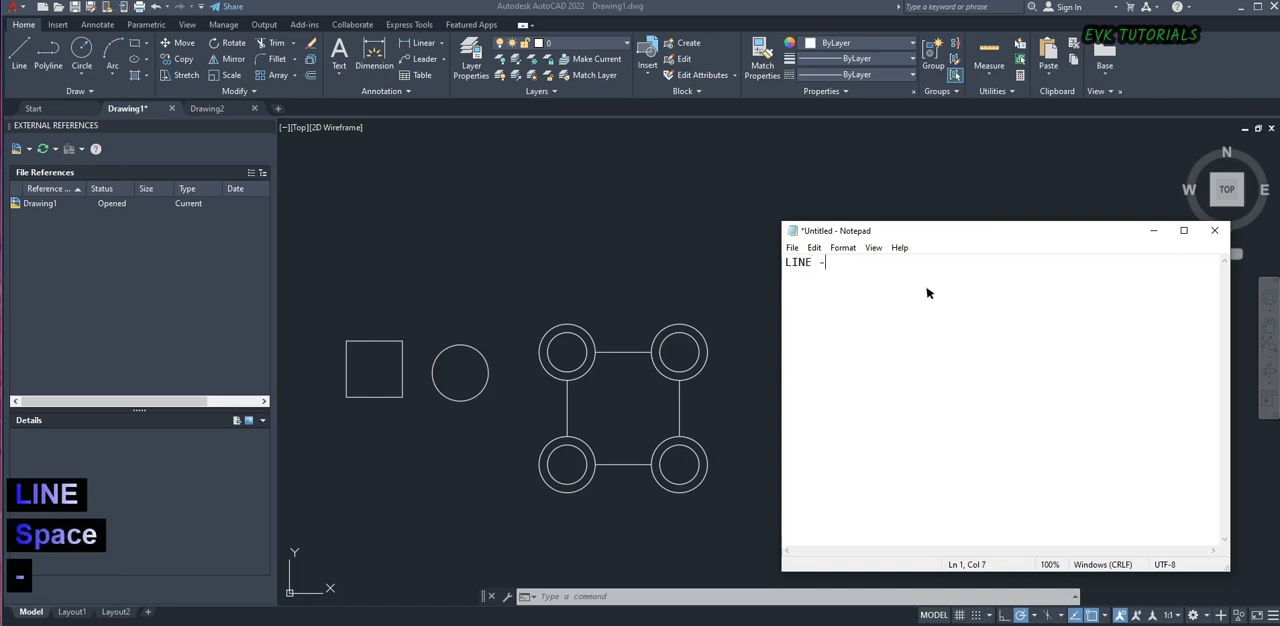
type(" L")
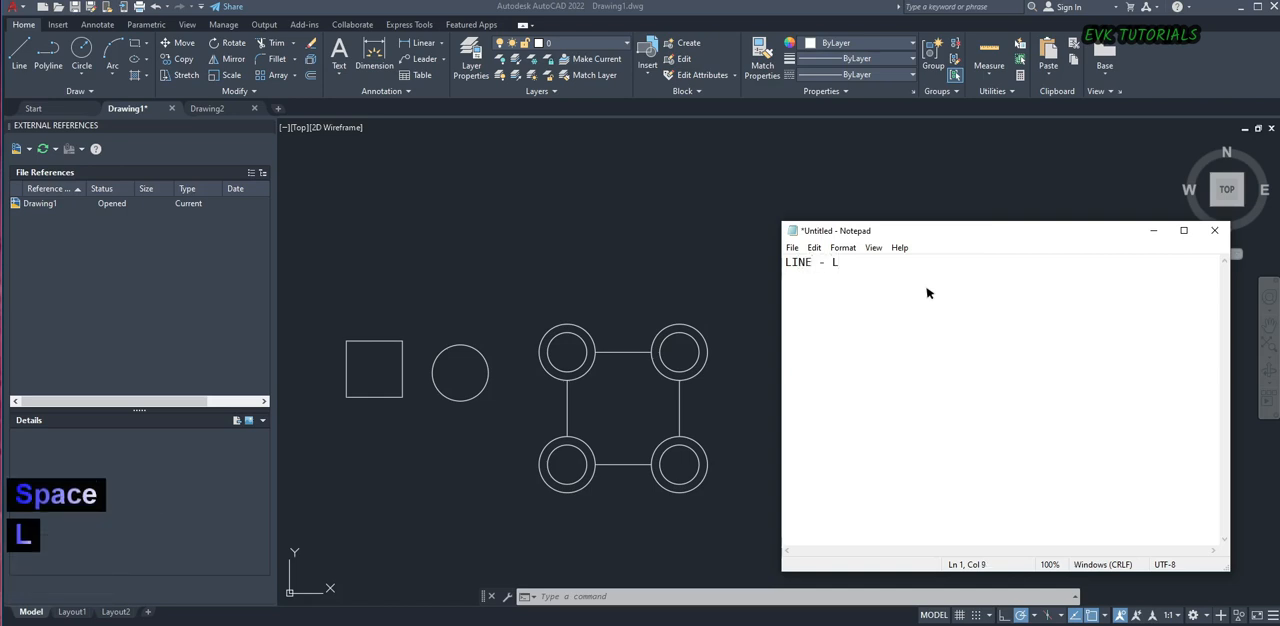
key("Return")
type("CIRCLE - C")
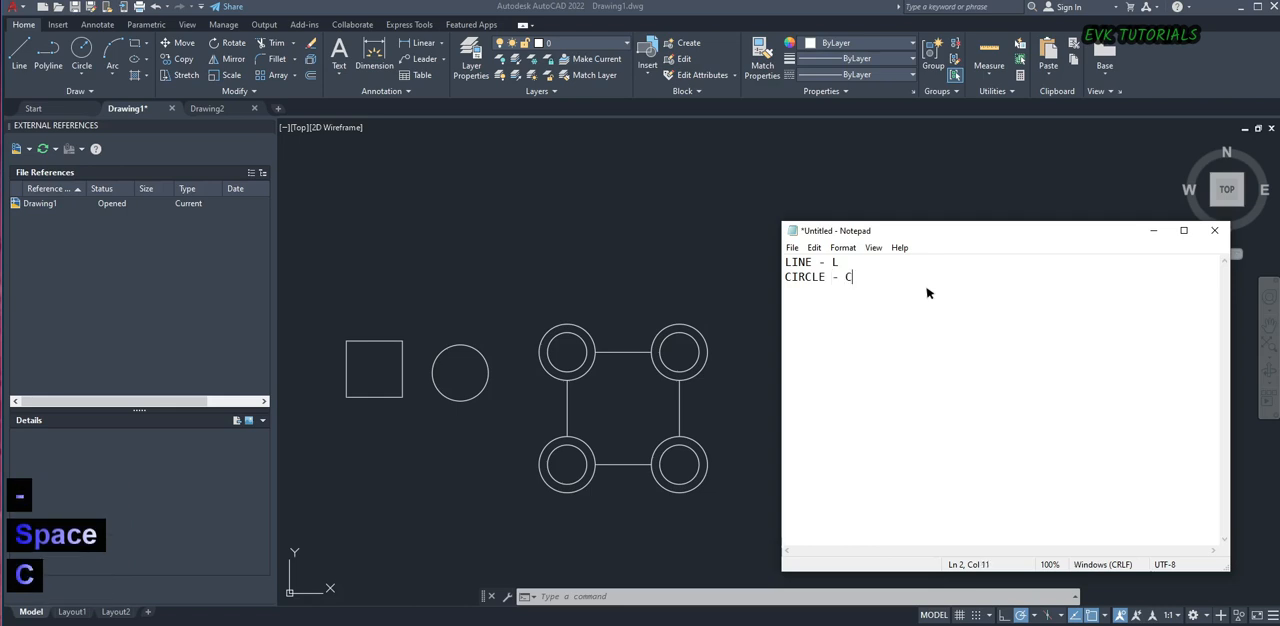
Append "+ ENTER OR SPACE BAR" to the LINE note
key("Up")
type("+ ")
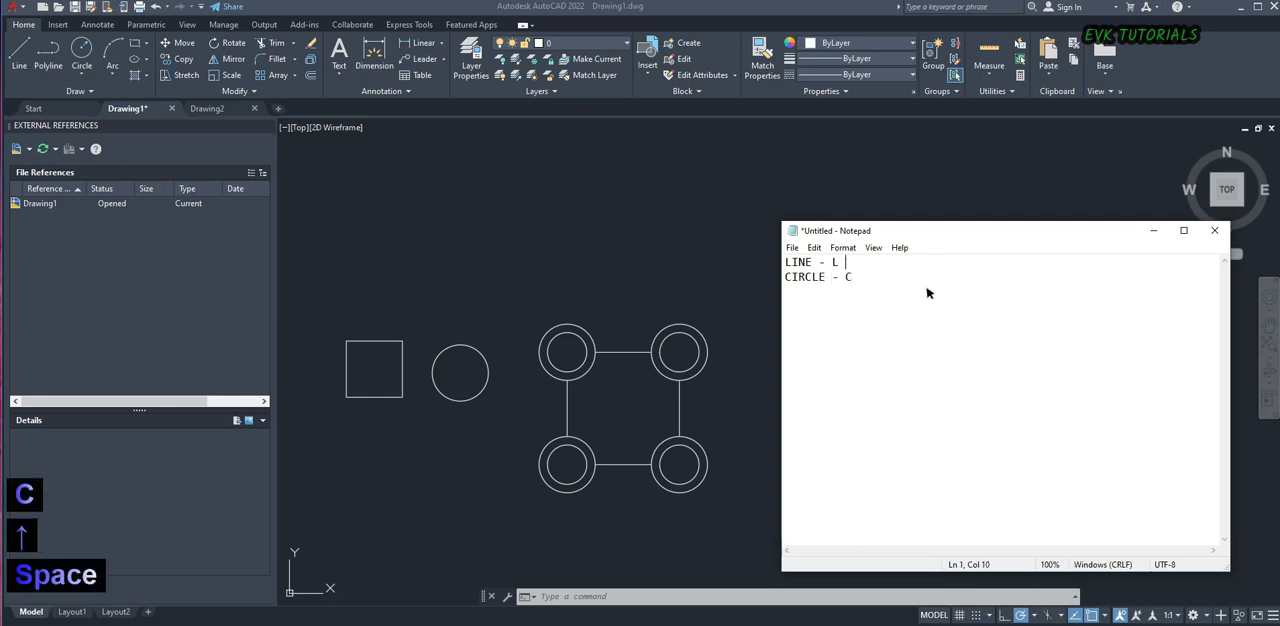
type("EN")
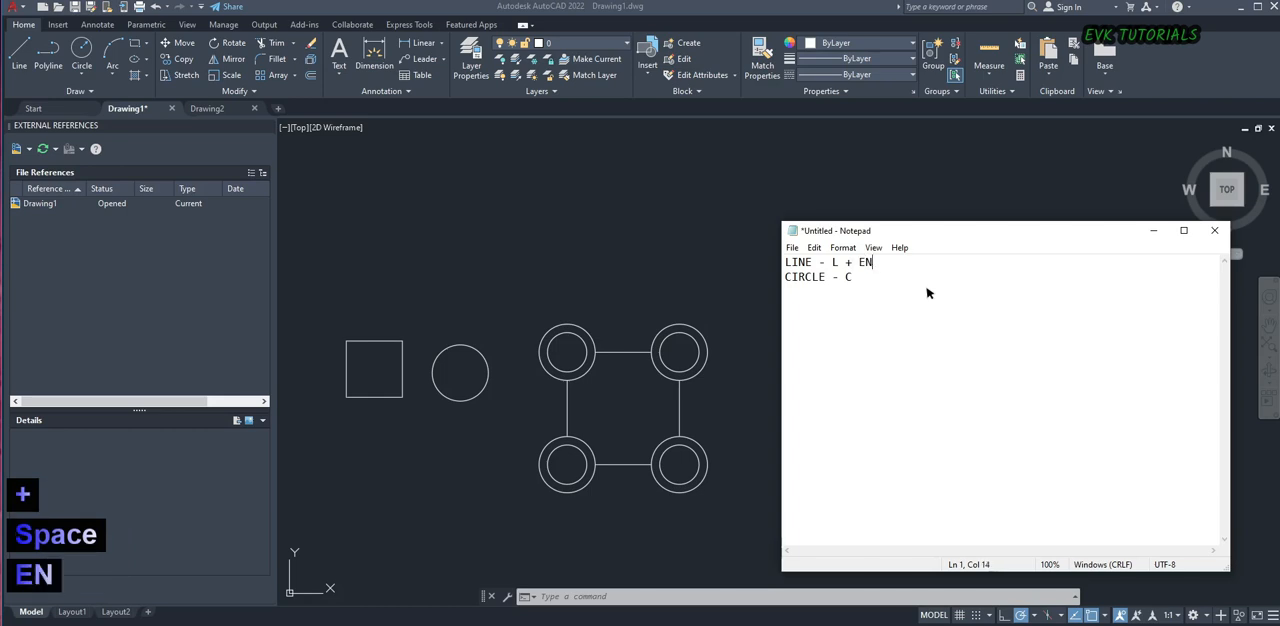
type("TER OR SPAE")
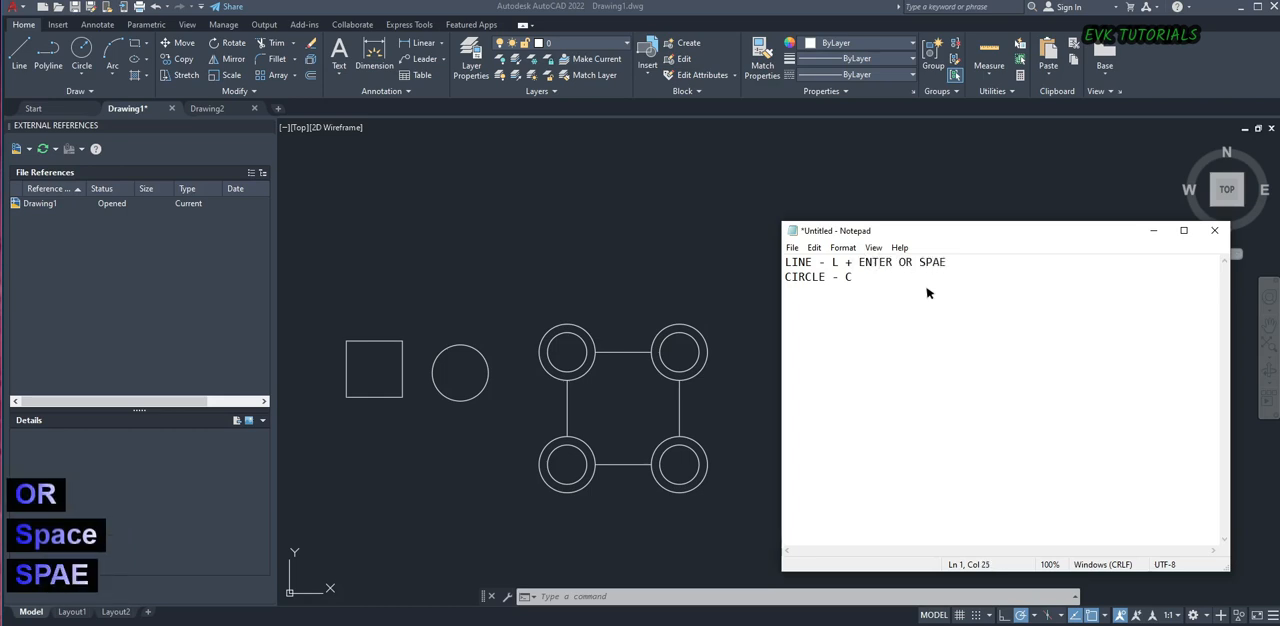
key("BackSpace")
type("CE BAR")
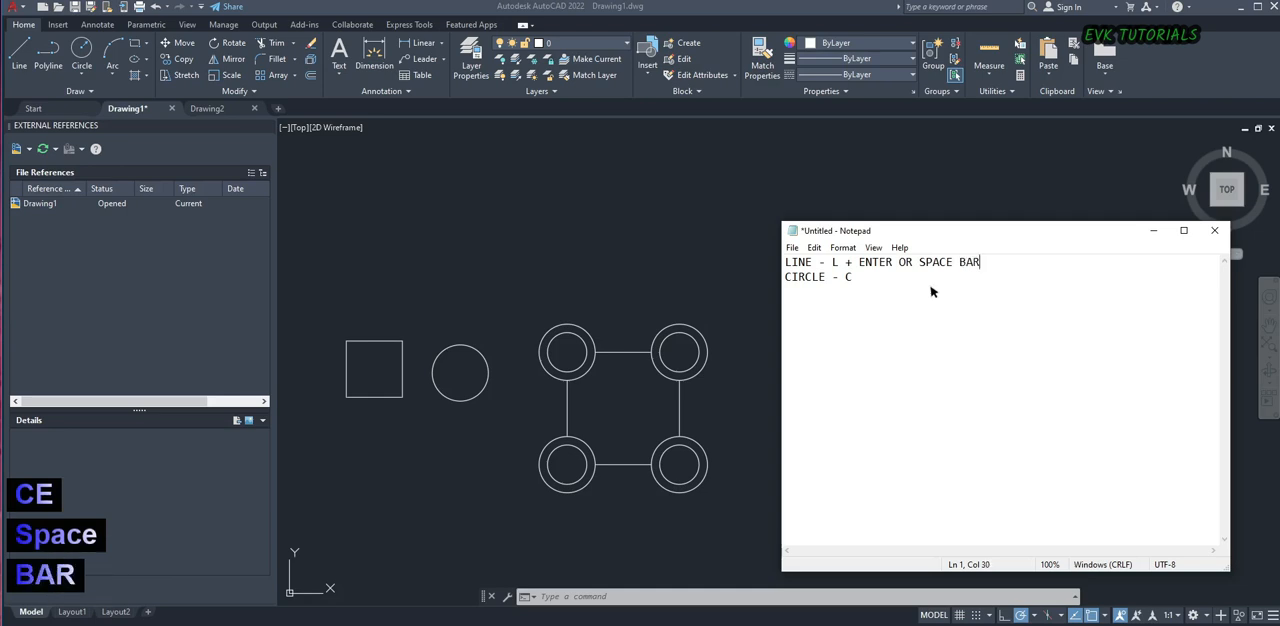
Copy "+ ENTER OR SPACE BAR" from the LINE note to the end of the CIRCLE note
left_click_drag(847, 264, 988, 264)
key("ctrl+c")
left_click(868, 283)
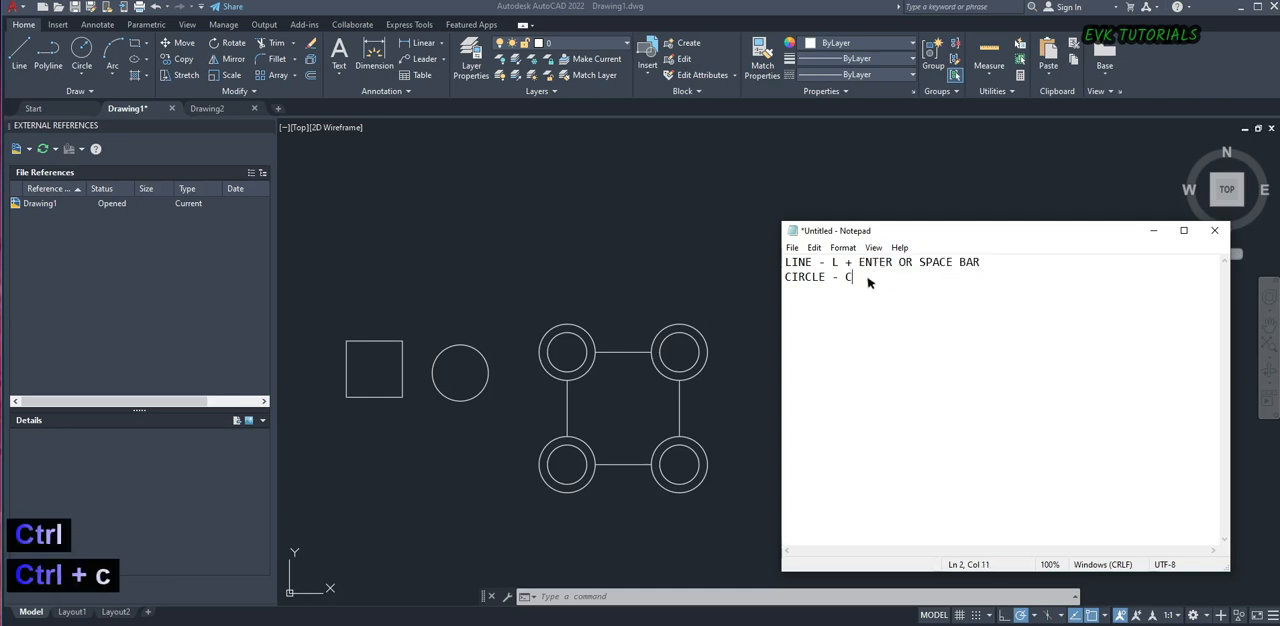
key("ctrl+v")
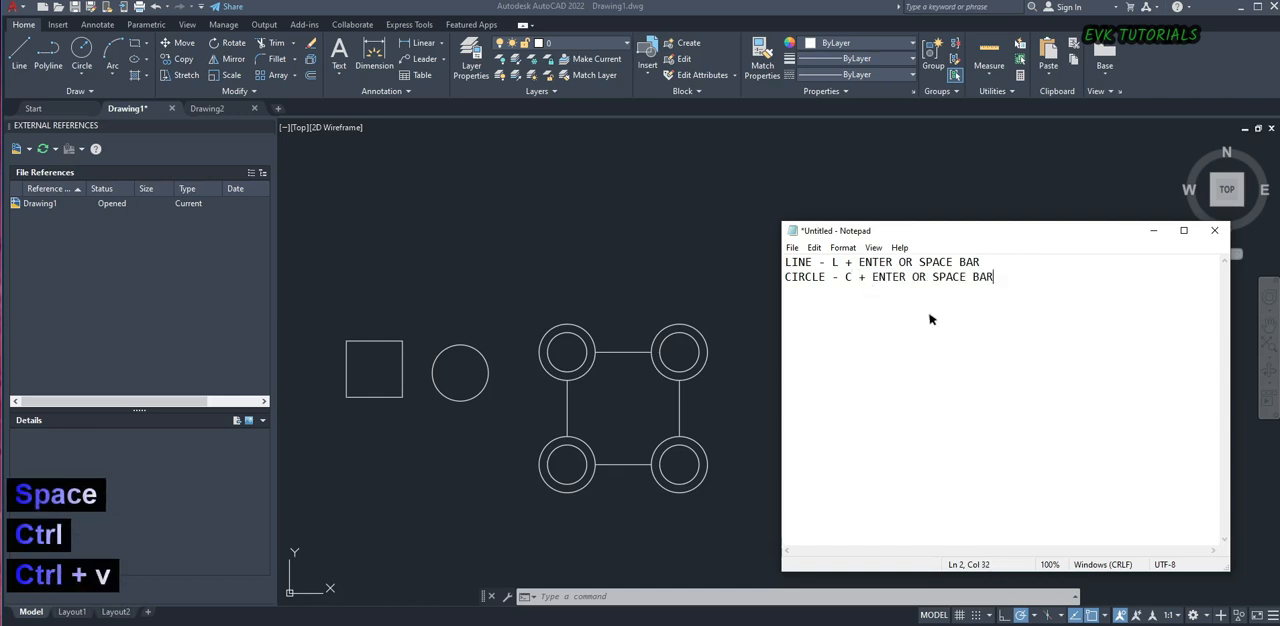
Add a third line reading "RECTANGLE = REC + ENTER OR SPACE BAR", reusing the copied ending
left_click(790, 302)
left_click(1012, 286)
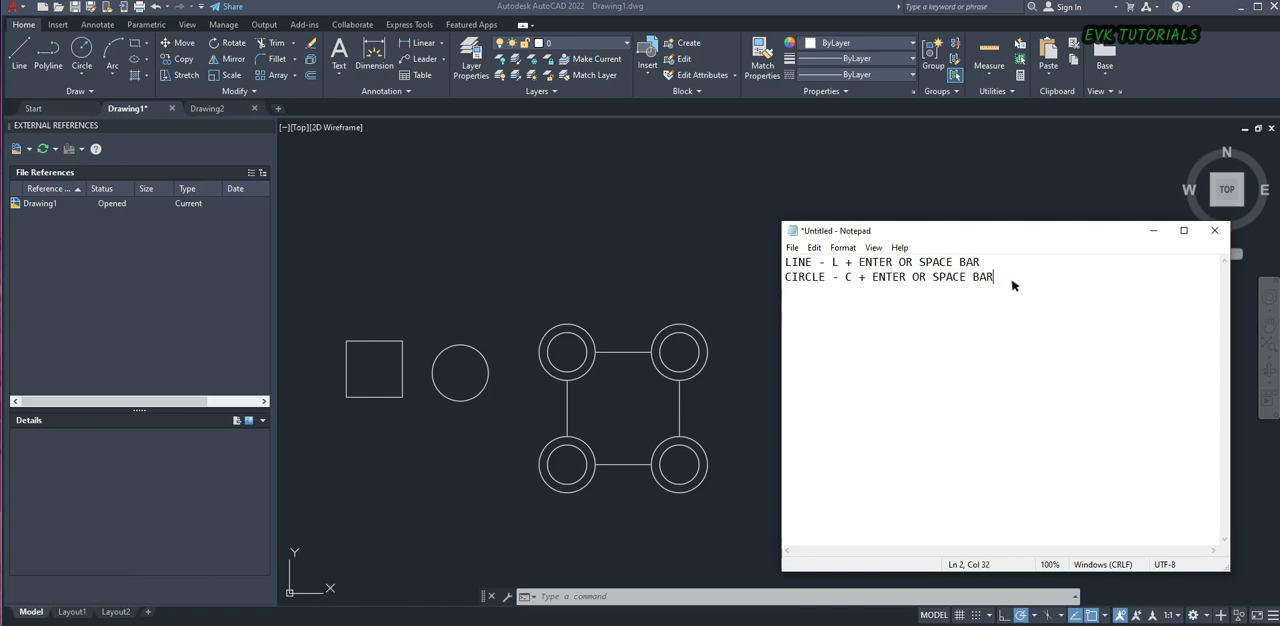
key("Return")
type("REC")
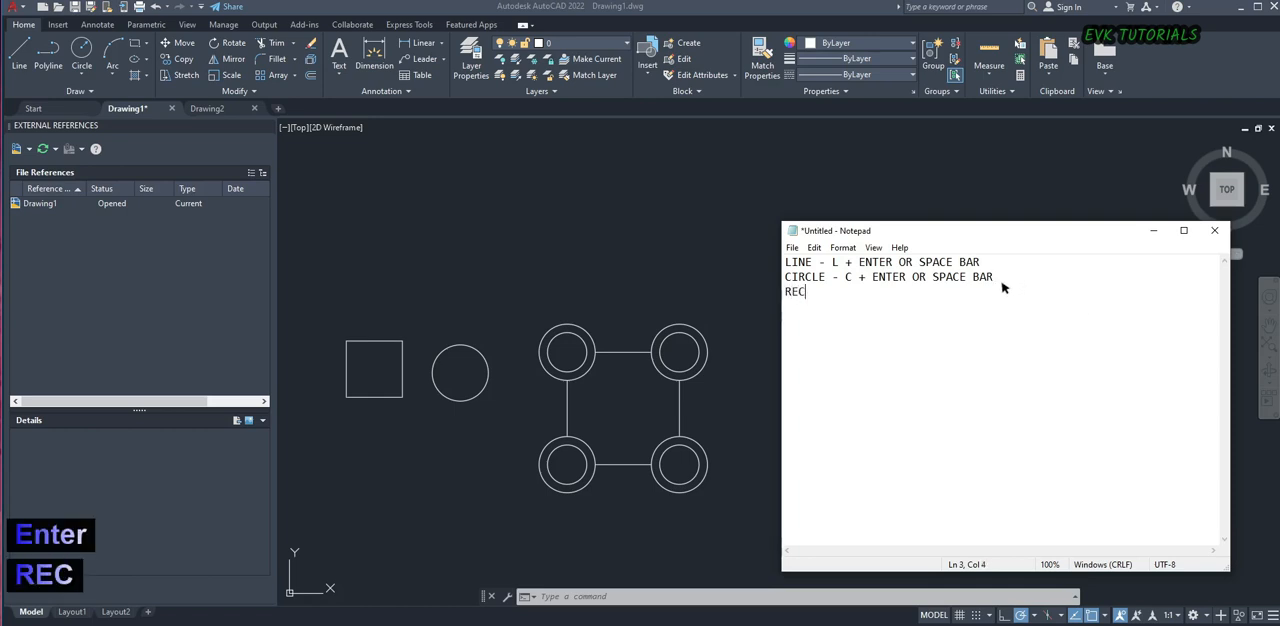
type("TANGLE ")
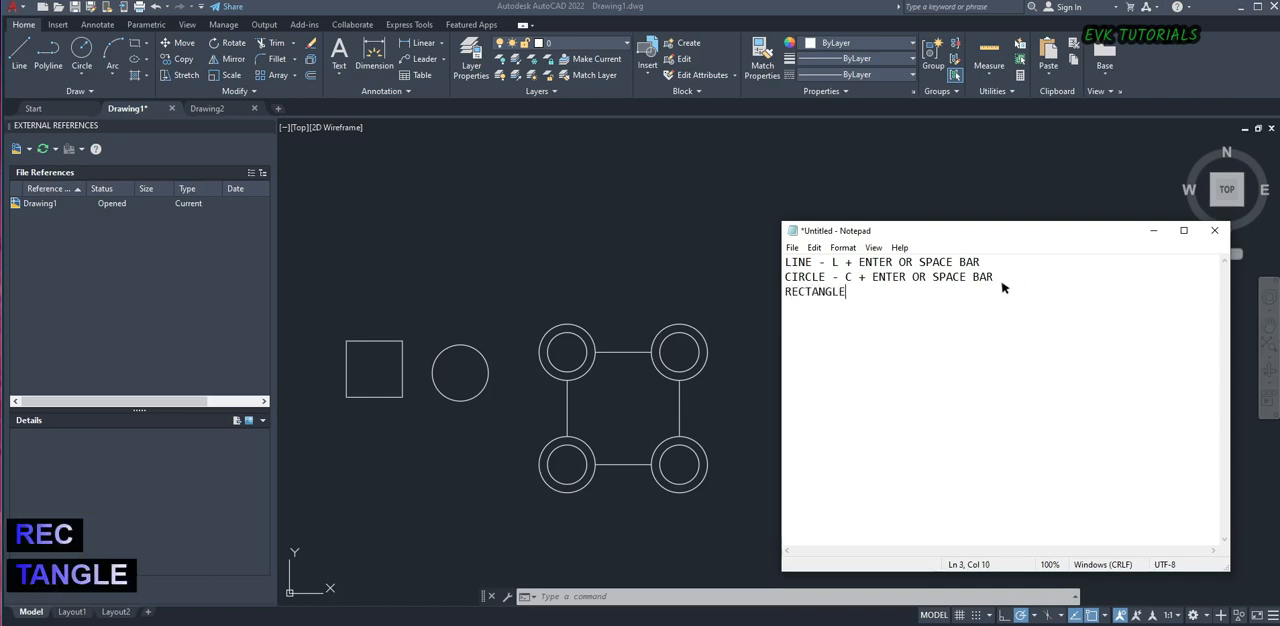
type("= ")
type("REC")
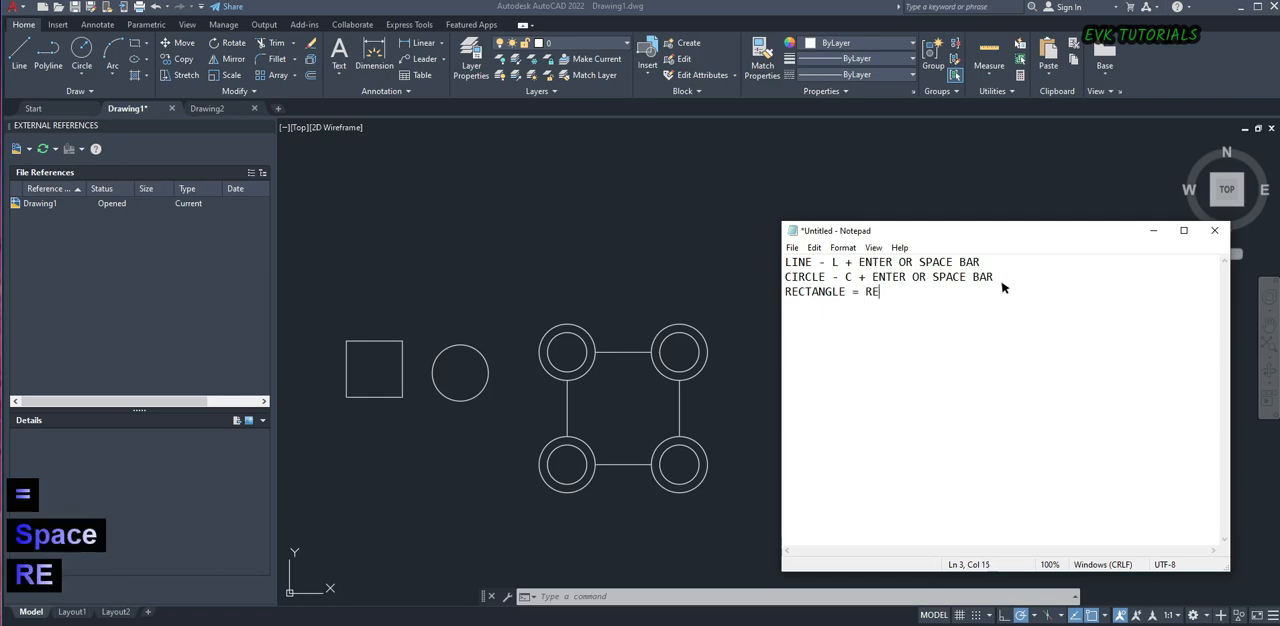
key("ctrl+v")
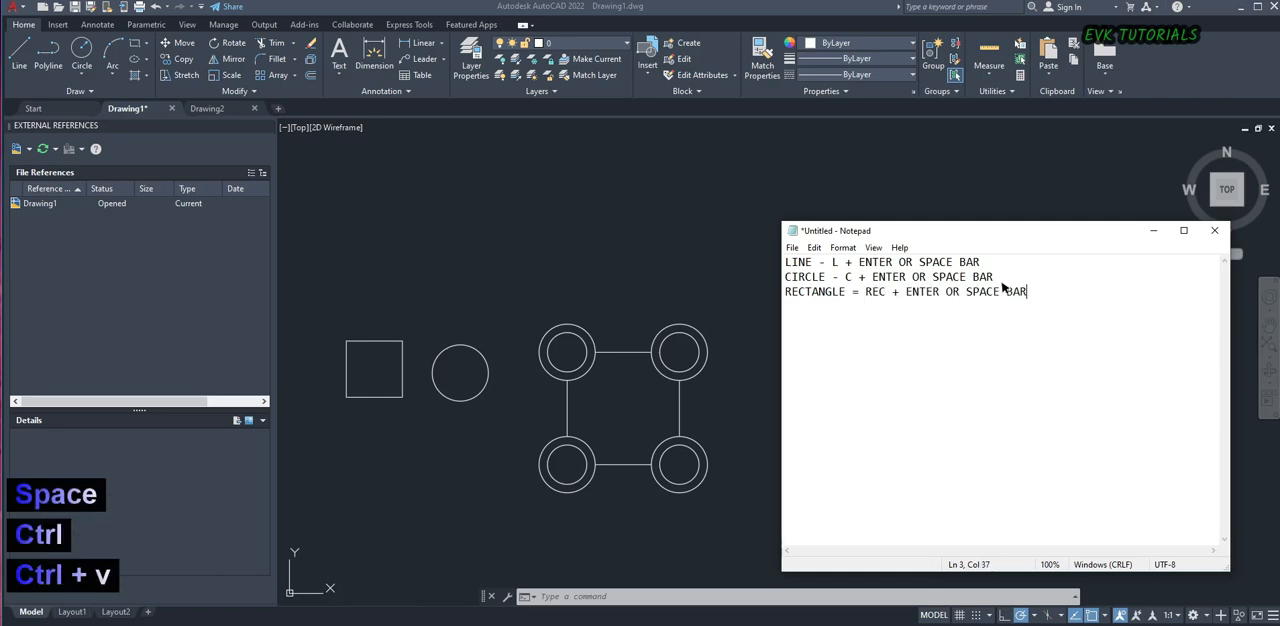
Add the line "COPY - C + ENTER OR SPACE BAR" and replace the equals sign in the RECTANGLE note with a hyphen
key("Return")
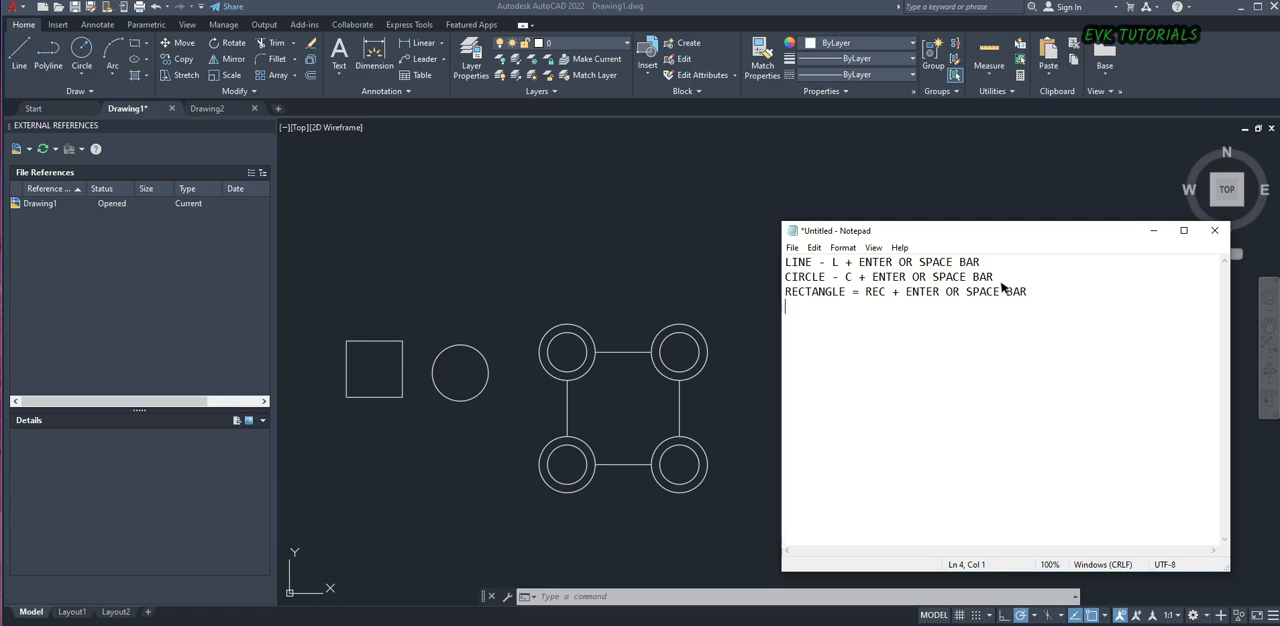
type("COPY")
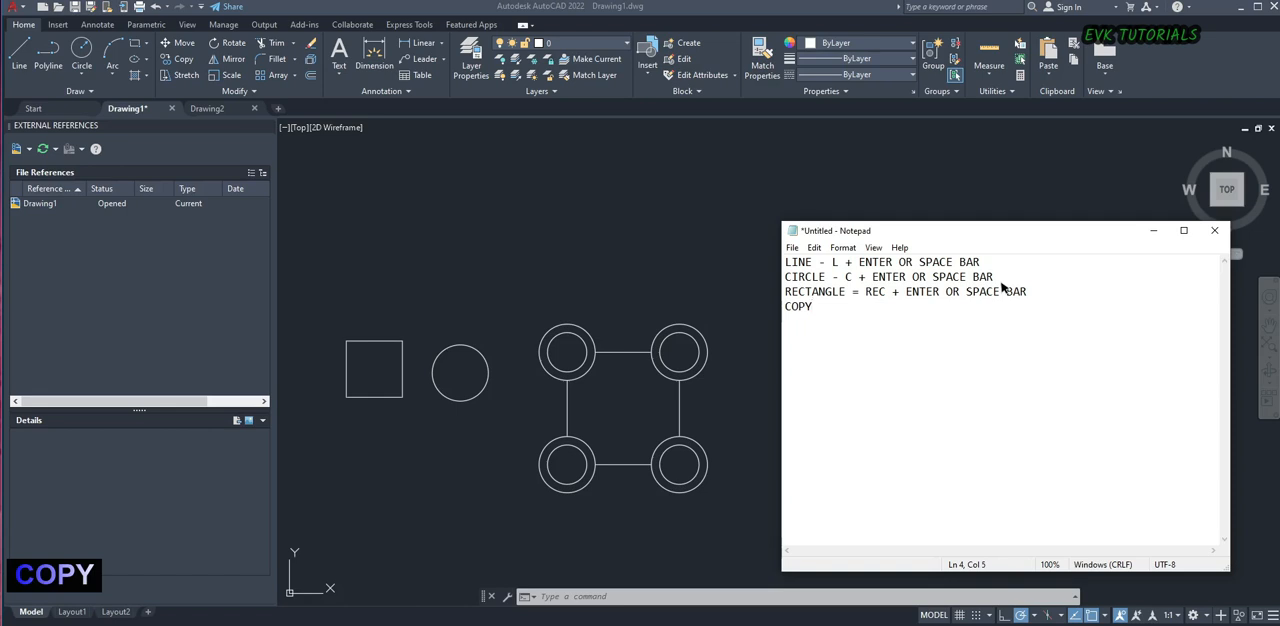
type(" - C")
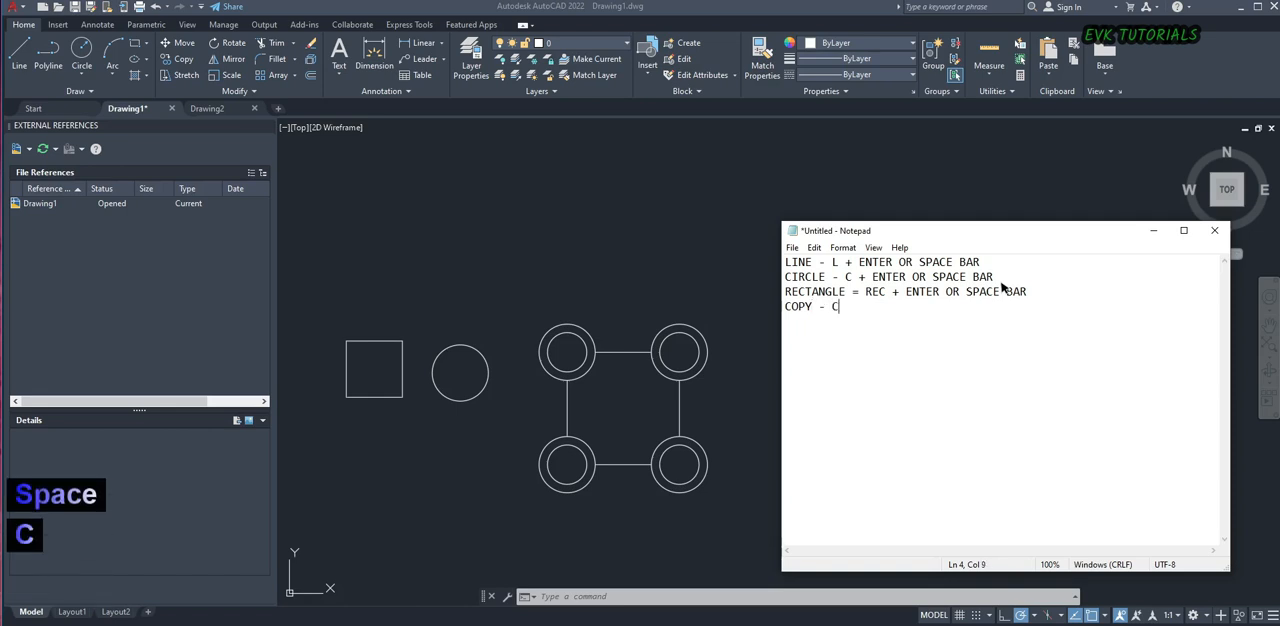
key("ctrl+v")
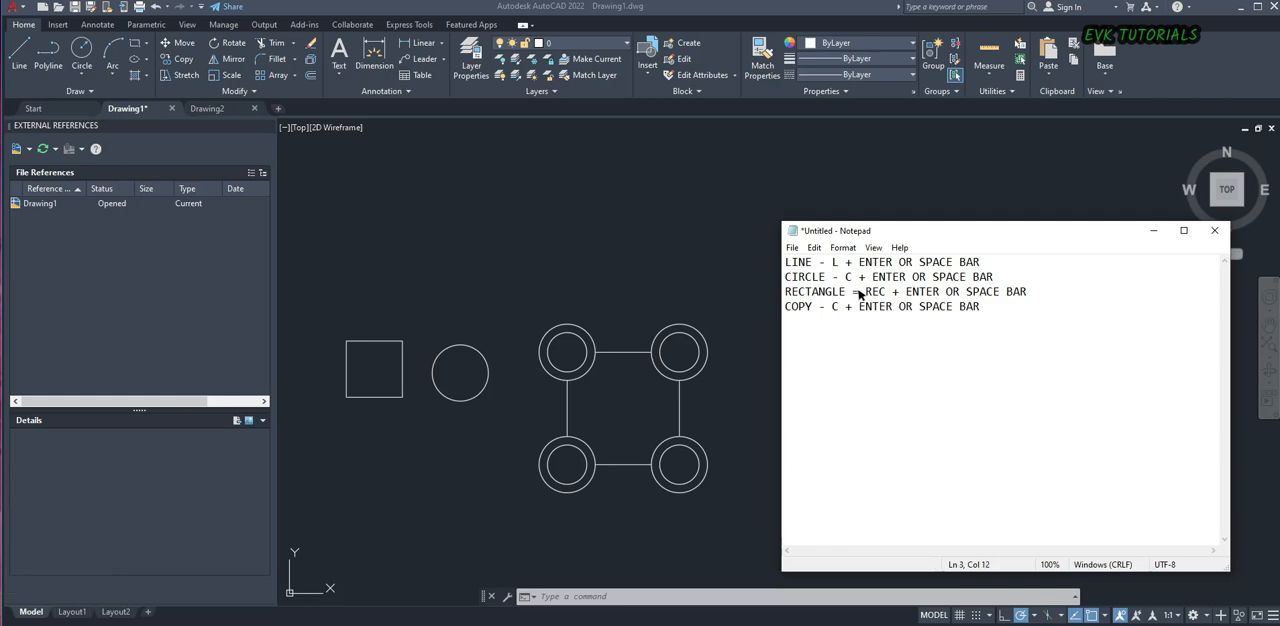
key("BackSpace")
type("-")
Add a fifth line reading "MIRROR - MI + ENTER OR SPACE BAR" below the COPY note
left_click(1006, 309)
key("Return")
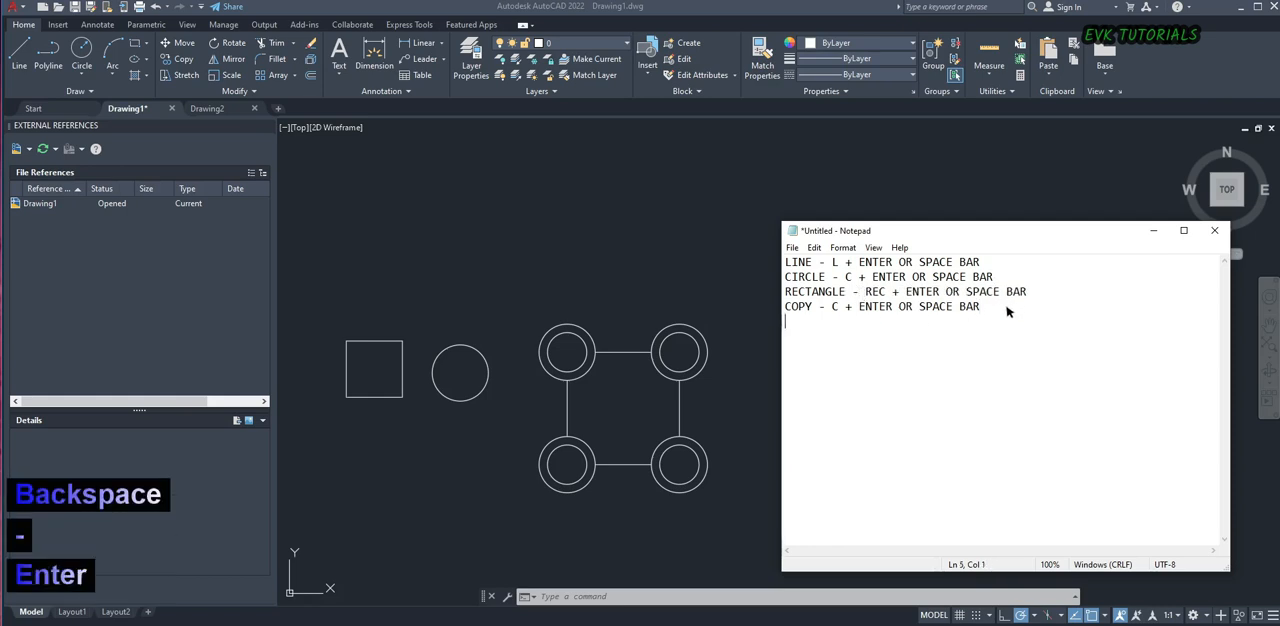
type("MIRROR")
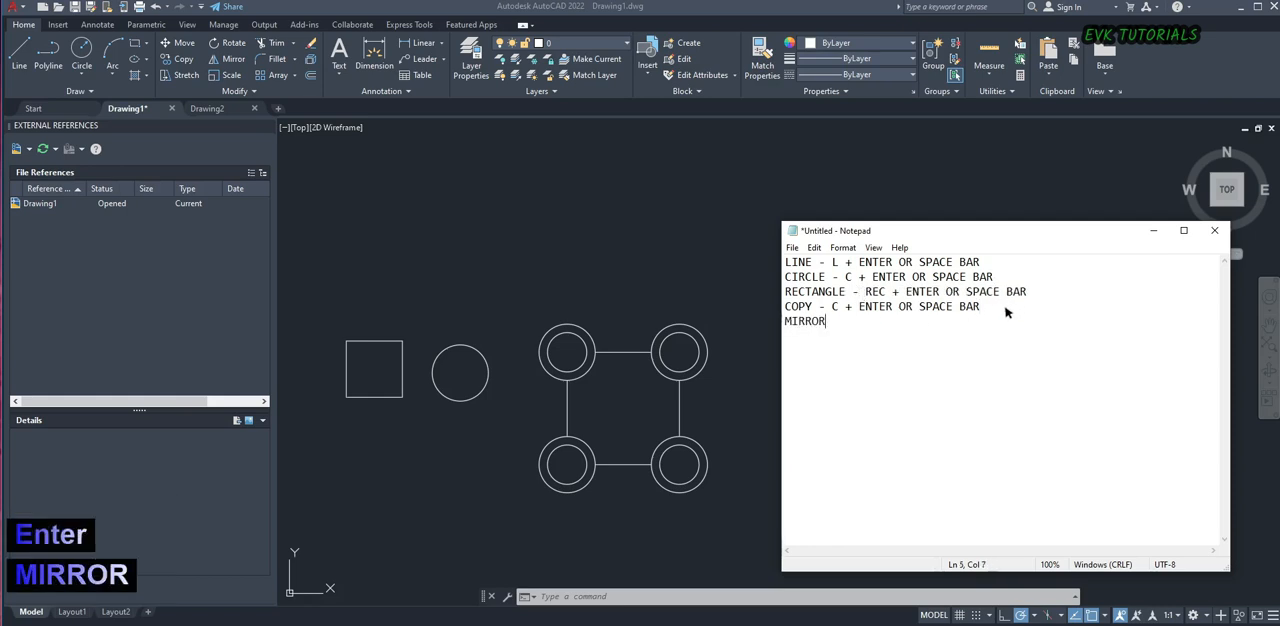
type(" - ")
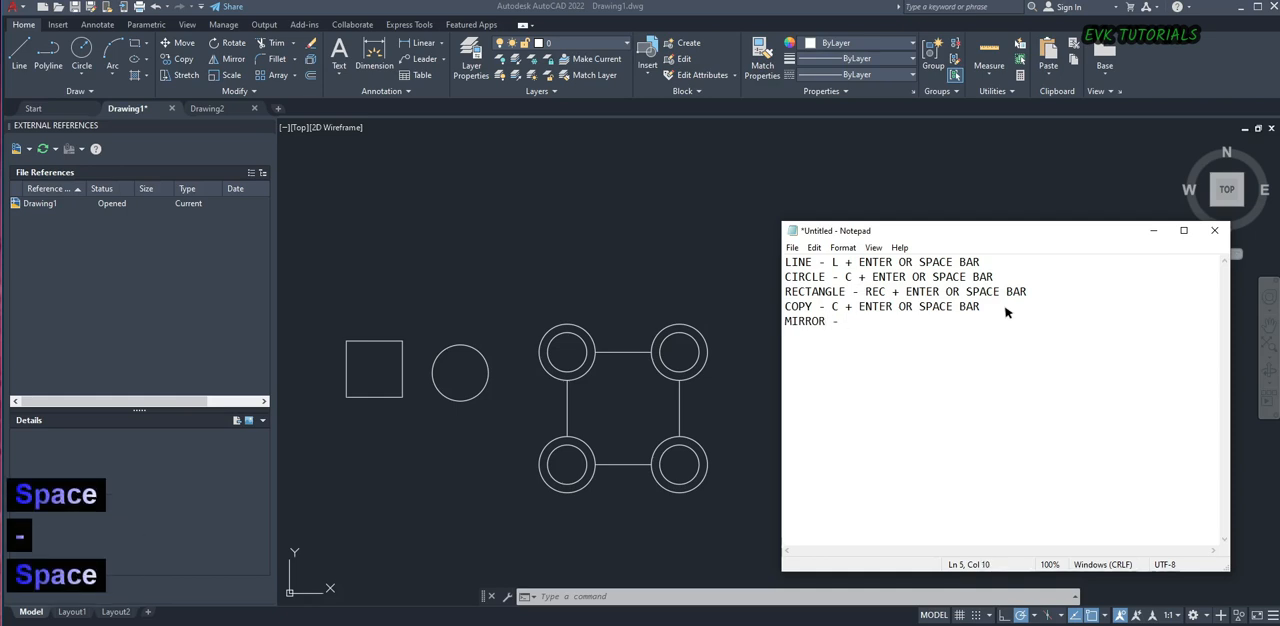
type("MI")
key("ctrl+v")
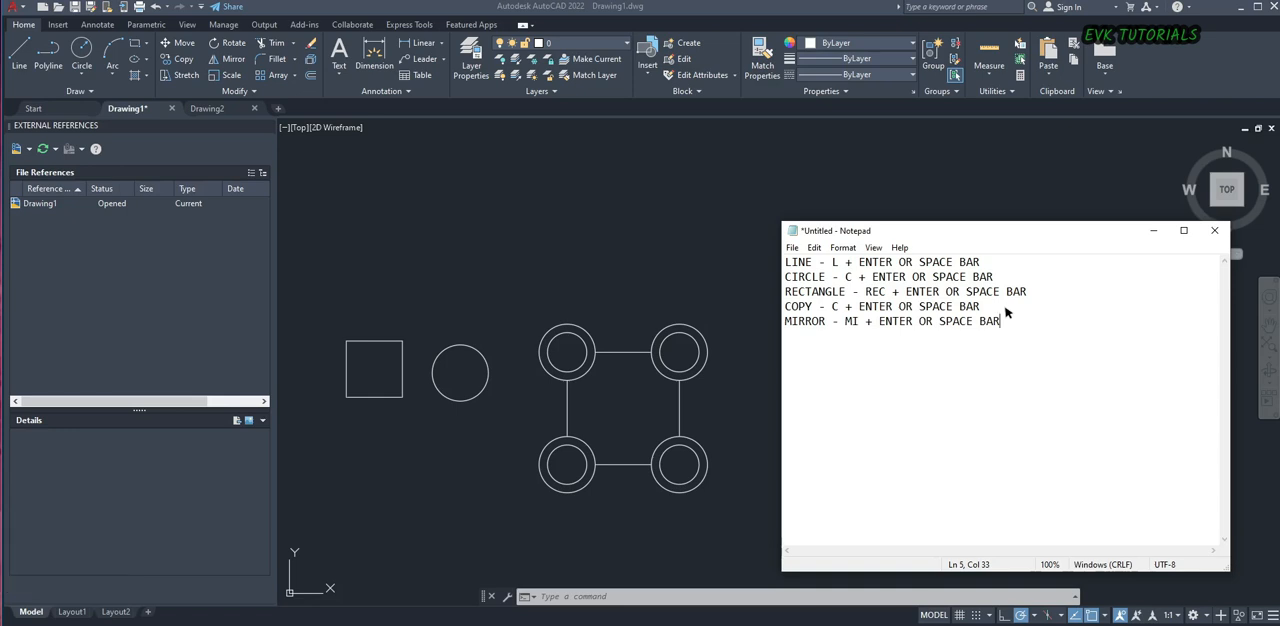
Add a sixth line reading "TRIM - TR + ENTER OR SPACE BAR" below the MIRROR note
key("Return")
type("TRIM -")
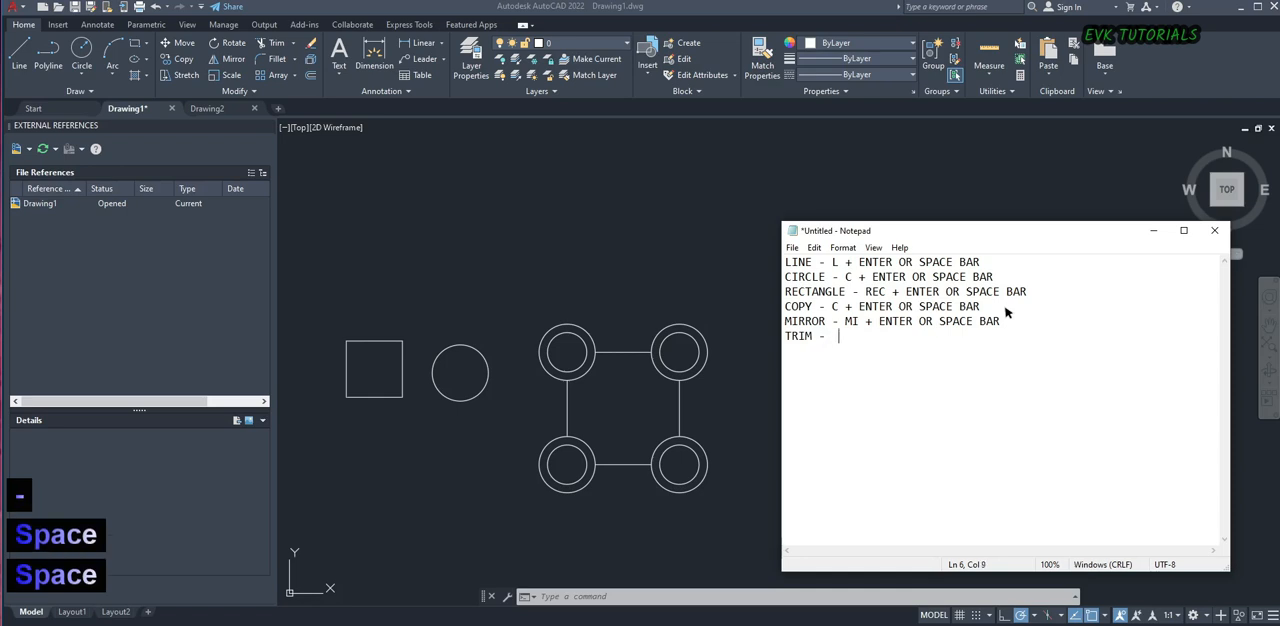
key("BackSpace")
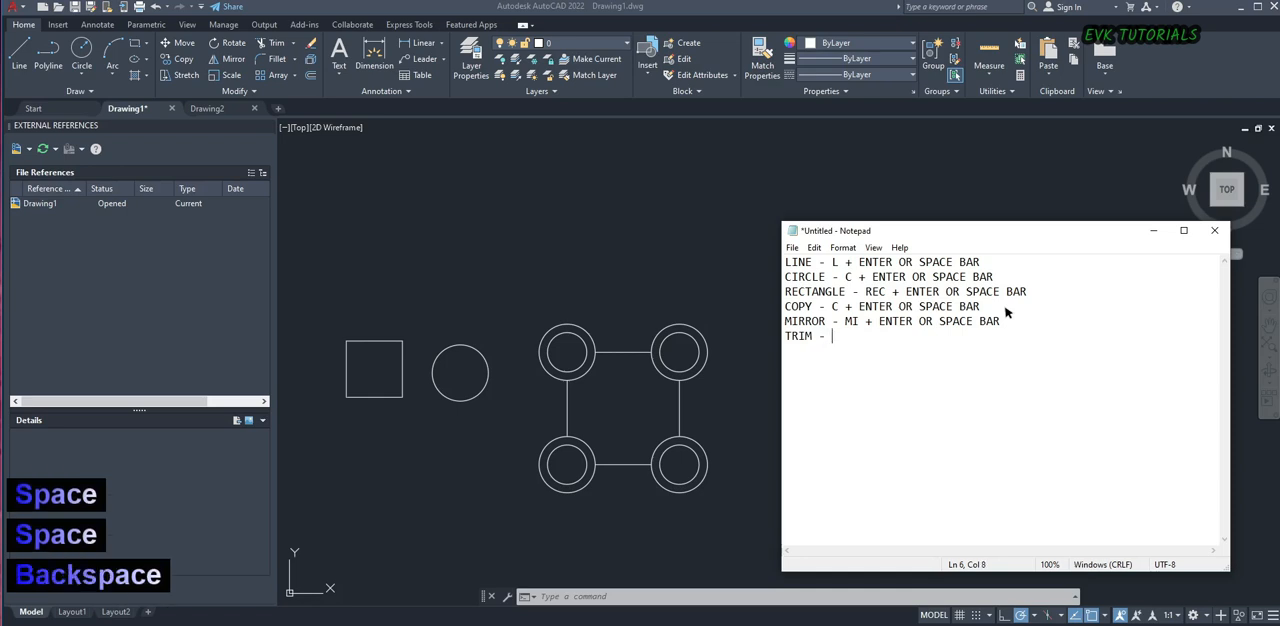
type("TR")
key("ctrl+v")
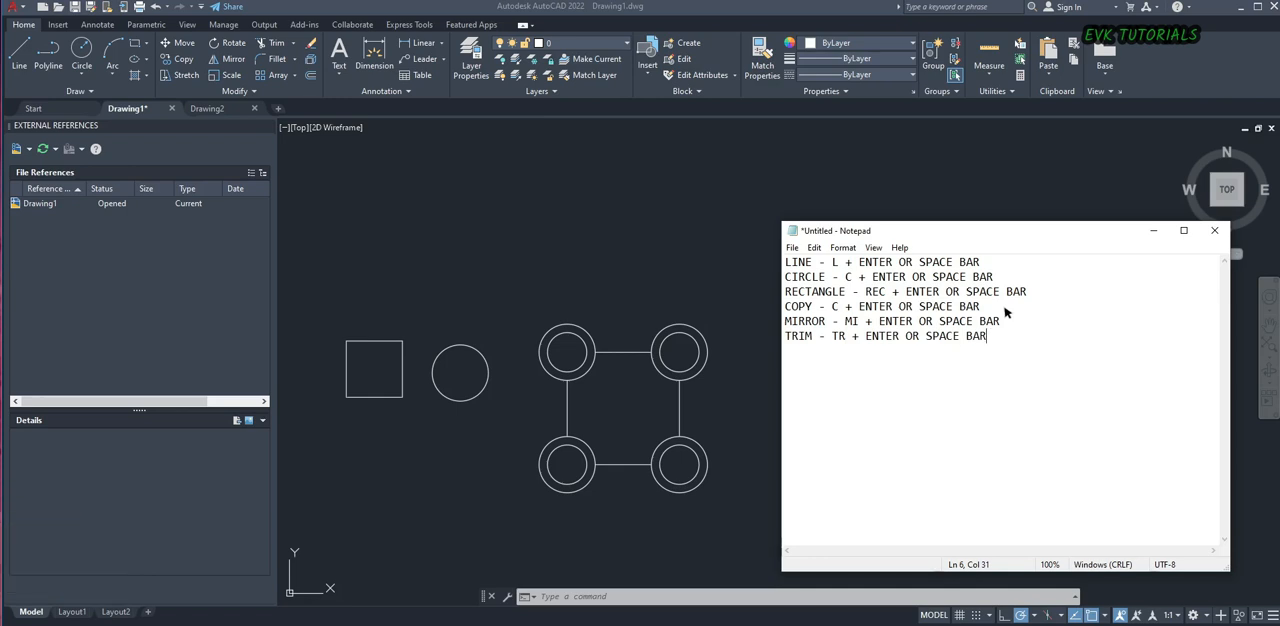
Add the line "MOVE - M+ ENTER OR SPACE BAR" below the TRIM note, with a space before the hyphen
key("Return")
type("MOV")
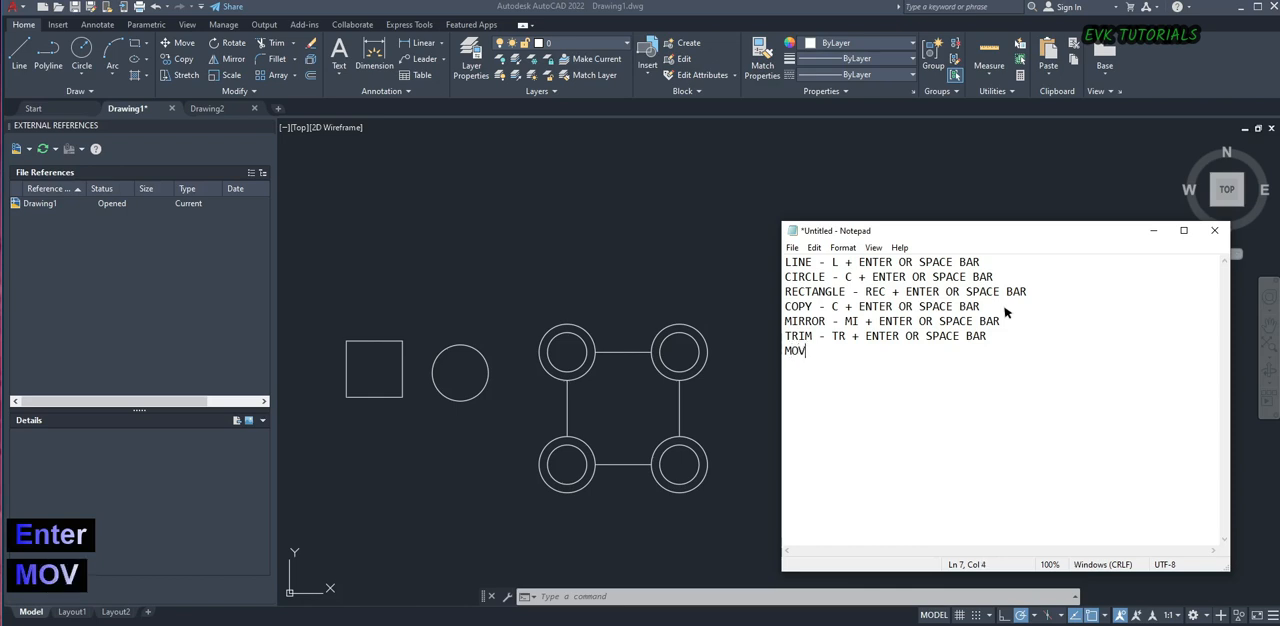
type("E- ")
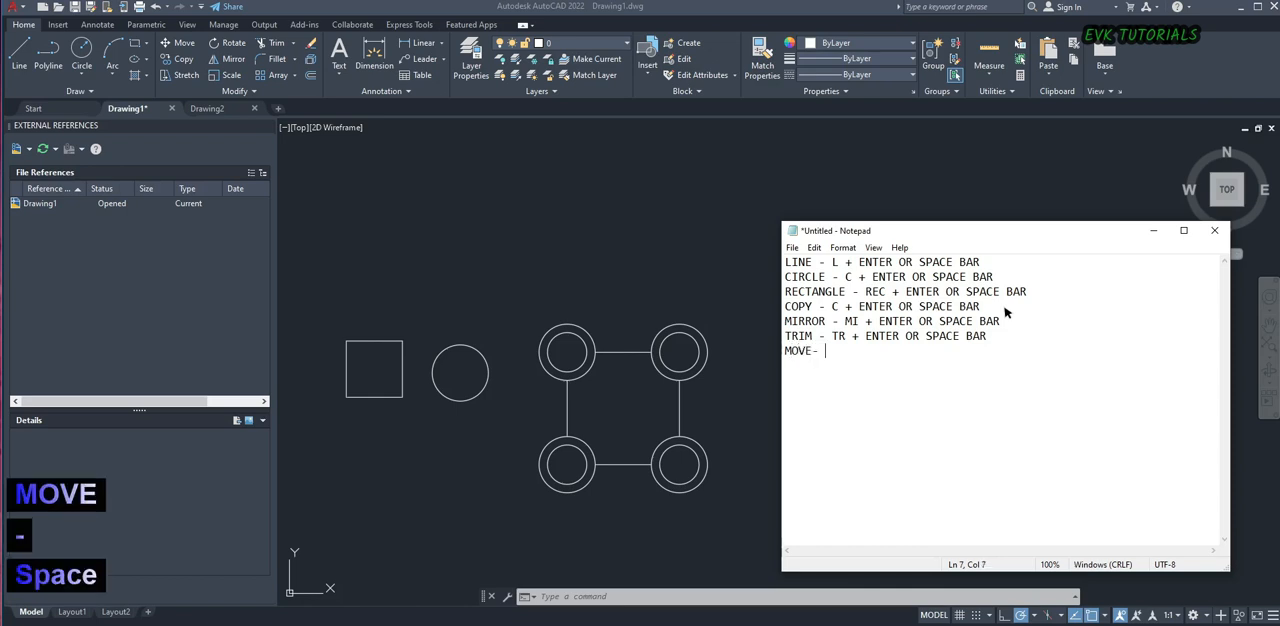
type("M")
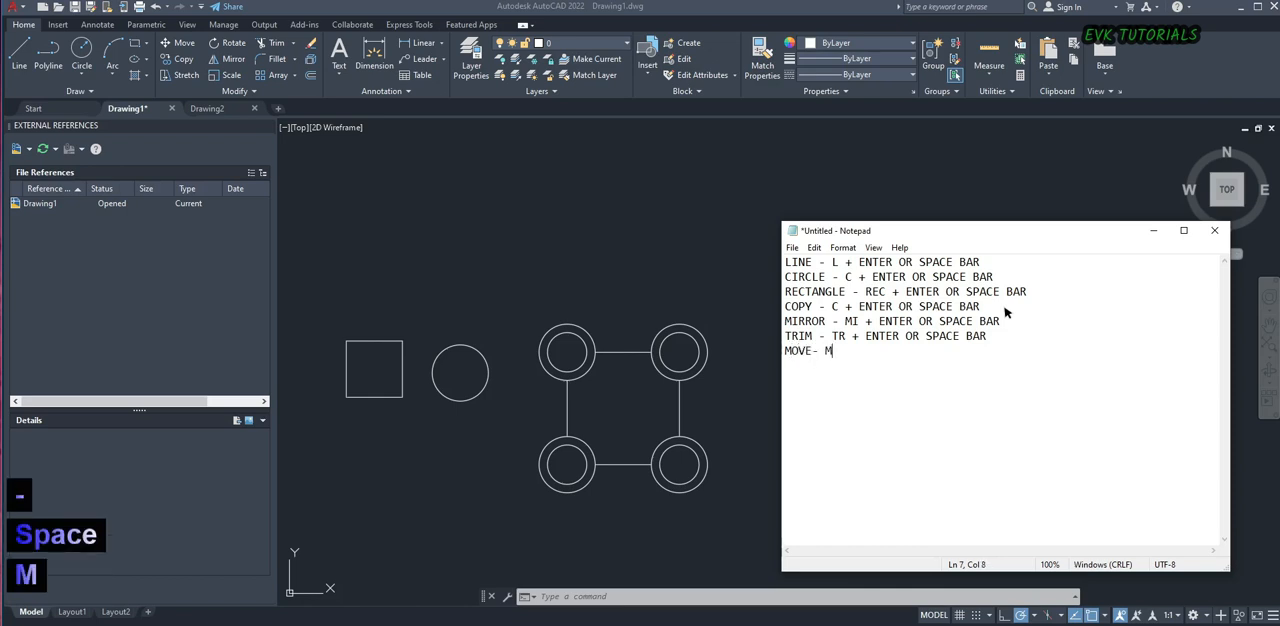
key("ctrl+v")
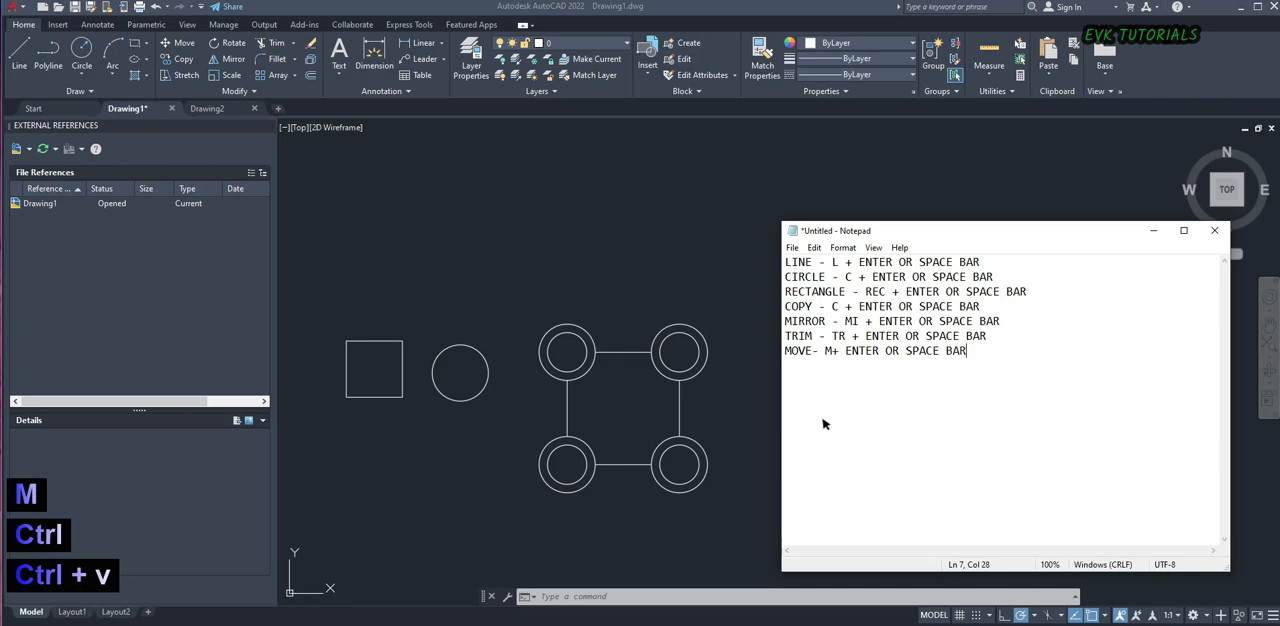
left_click(816, 351)
left_click(985, 354)
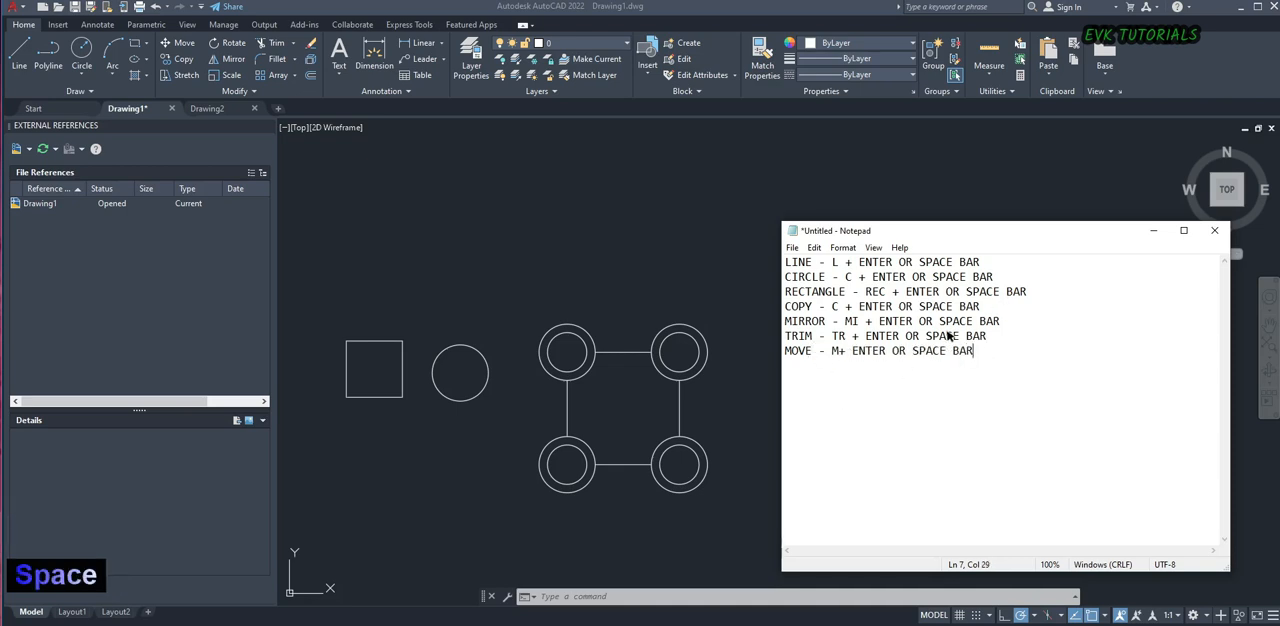
Shift the Notepad window slightly away from the drawing and add the line "OFFSET - O + ENTER OR SPACE BAR" below the MOVE note
left_click_drag(818, 231, 854, 232)
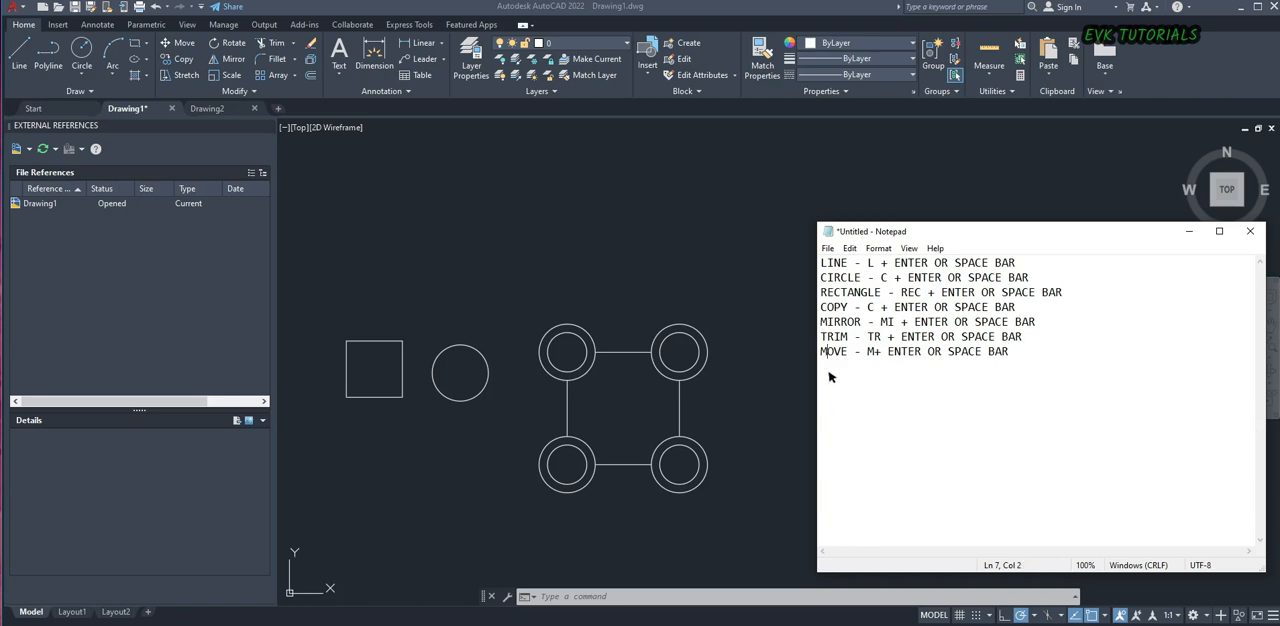
left_click(1053, 353)
key("Return")
type("OFFS")
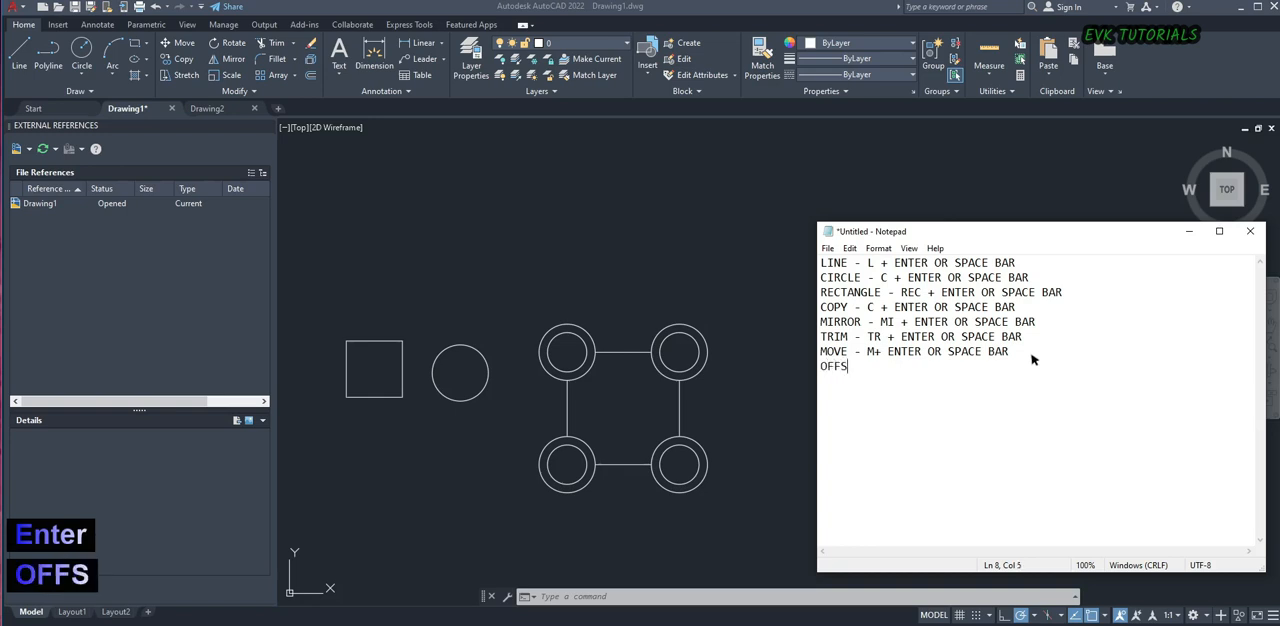
type("ET - ")
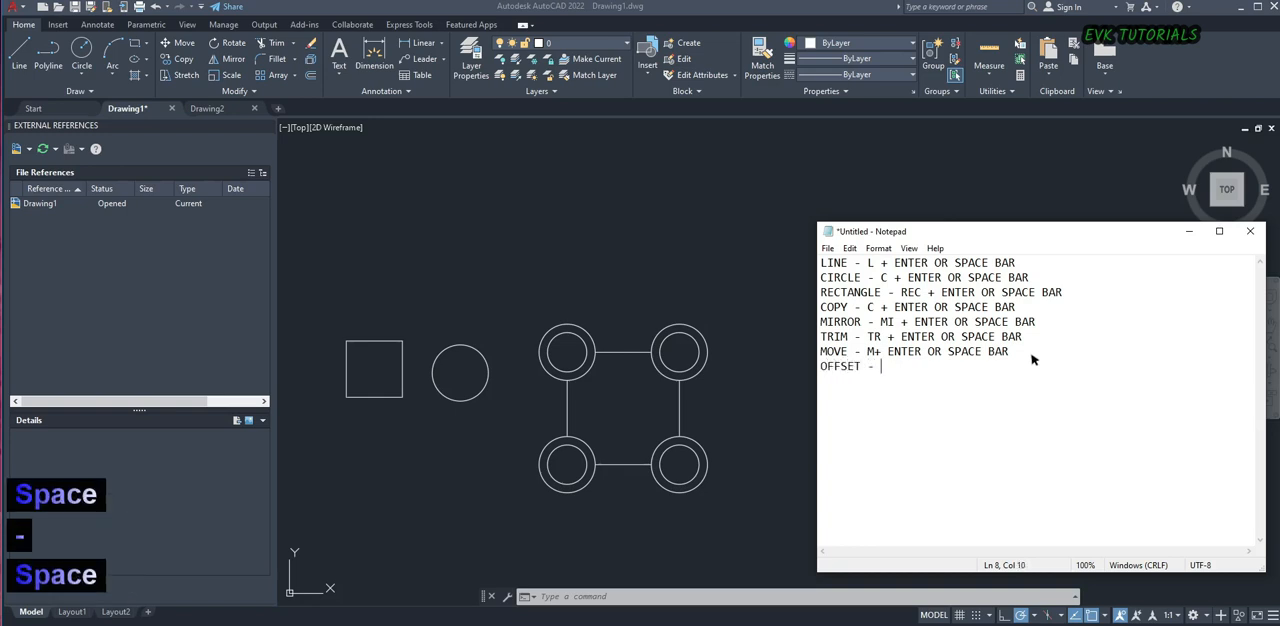
type("O")
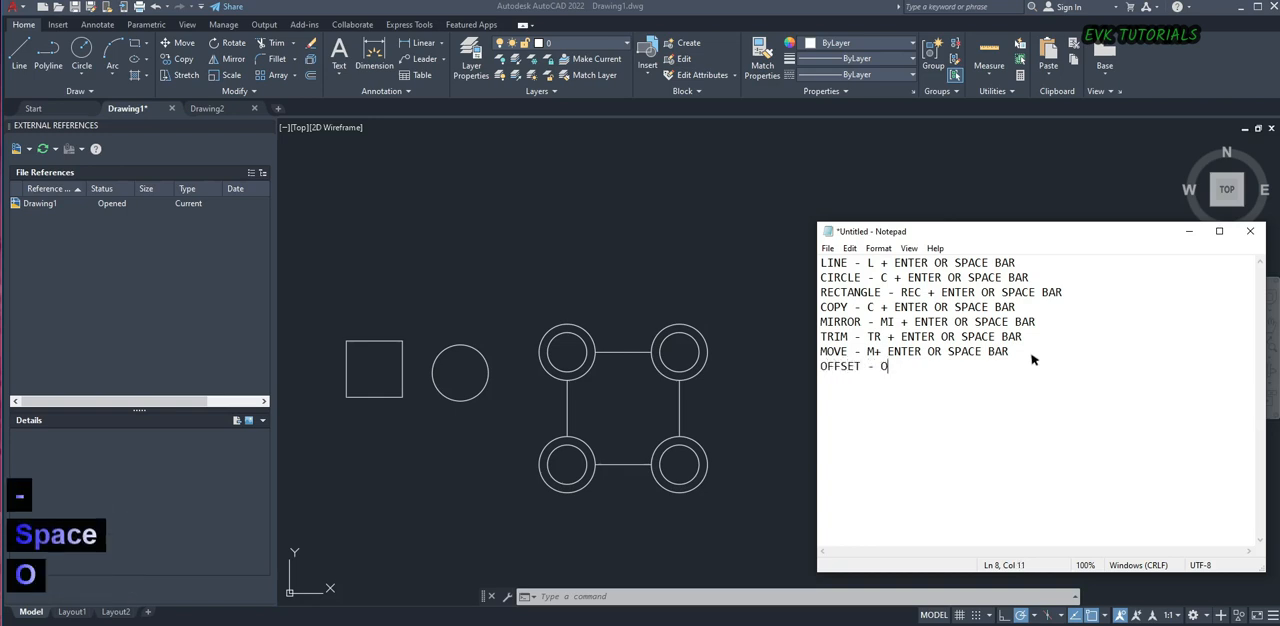
type("+ ENTER OR SPACE BAR")
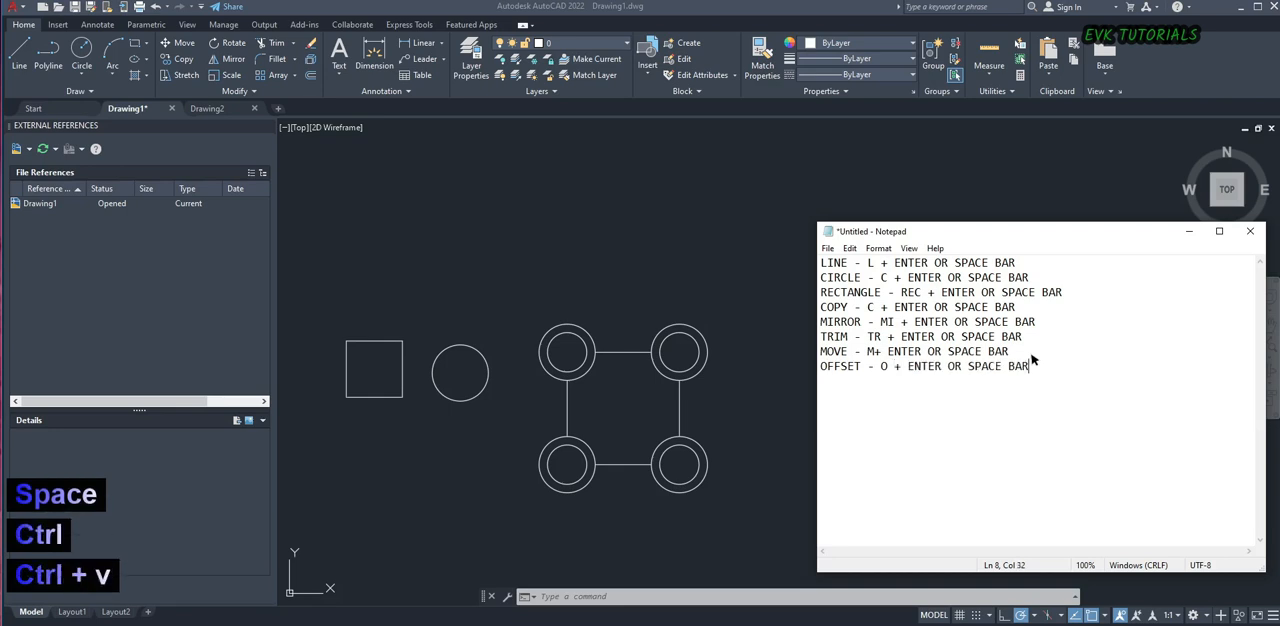
left_click(875, 350)
left_click(1048, 374)
Switch back to AutoCAD and save the drawing as Drawing1.dwg in the Documents folder
left_click(495, 472)
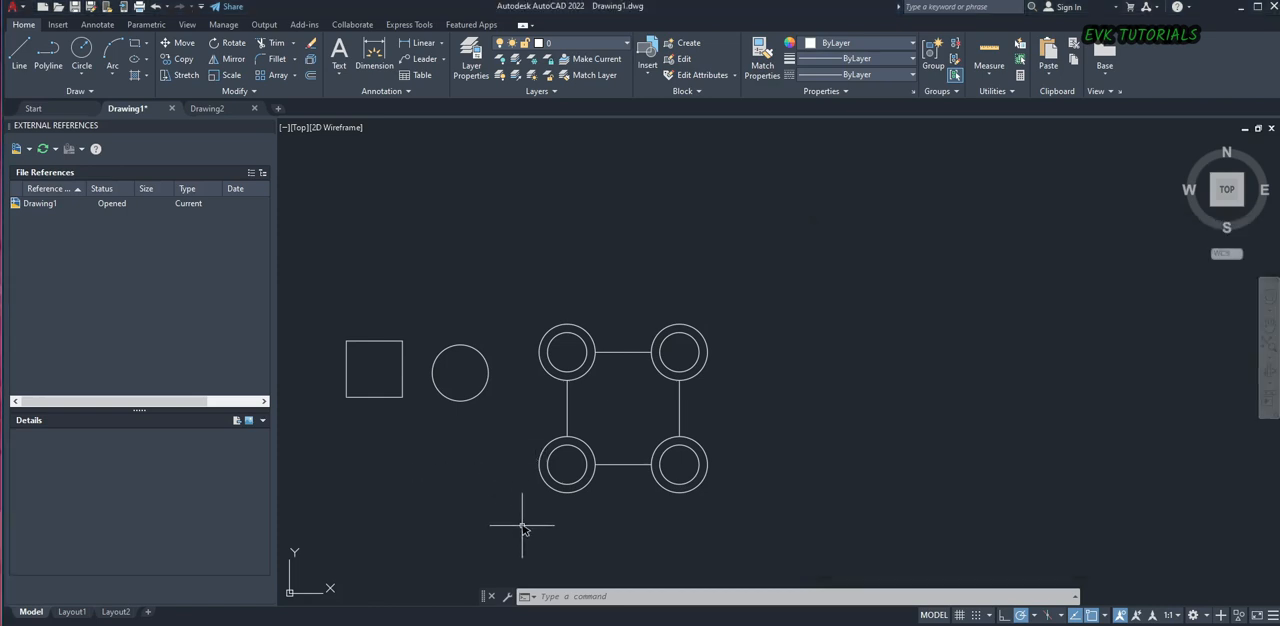
key("ctrl+s")
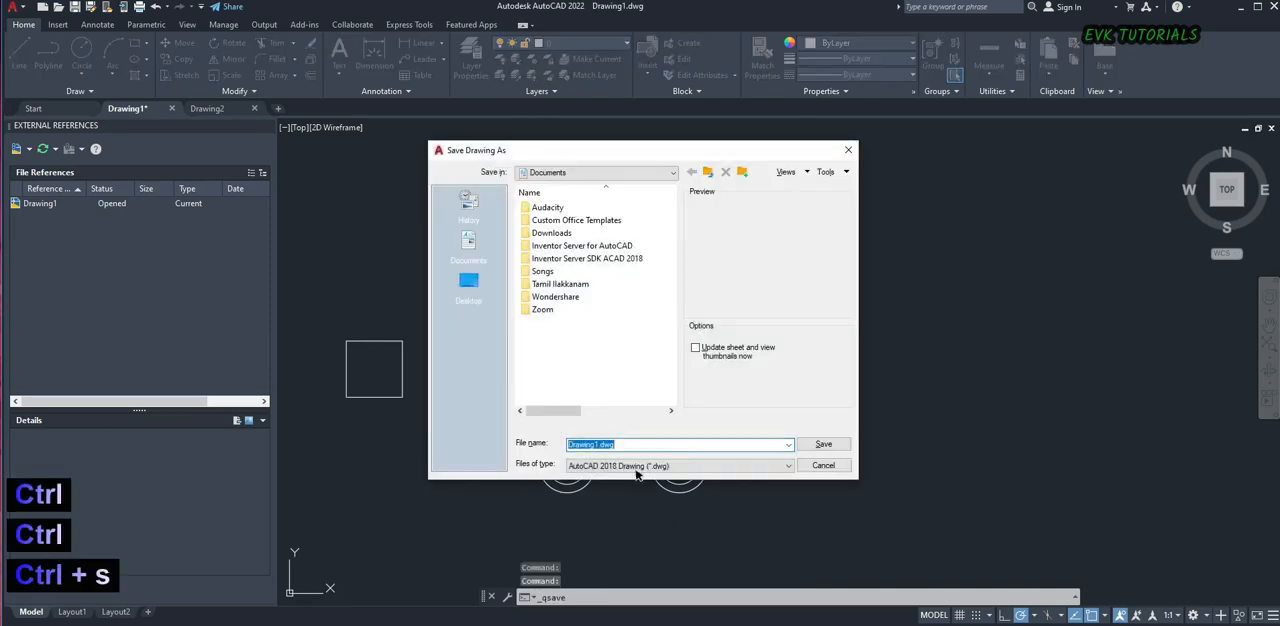
left_click(825, 444)
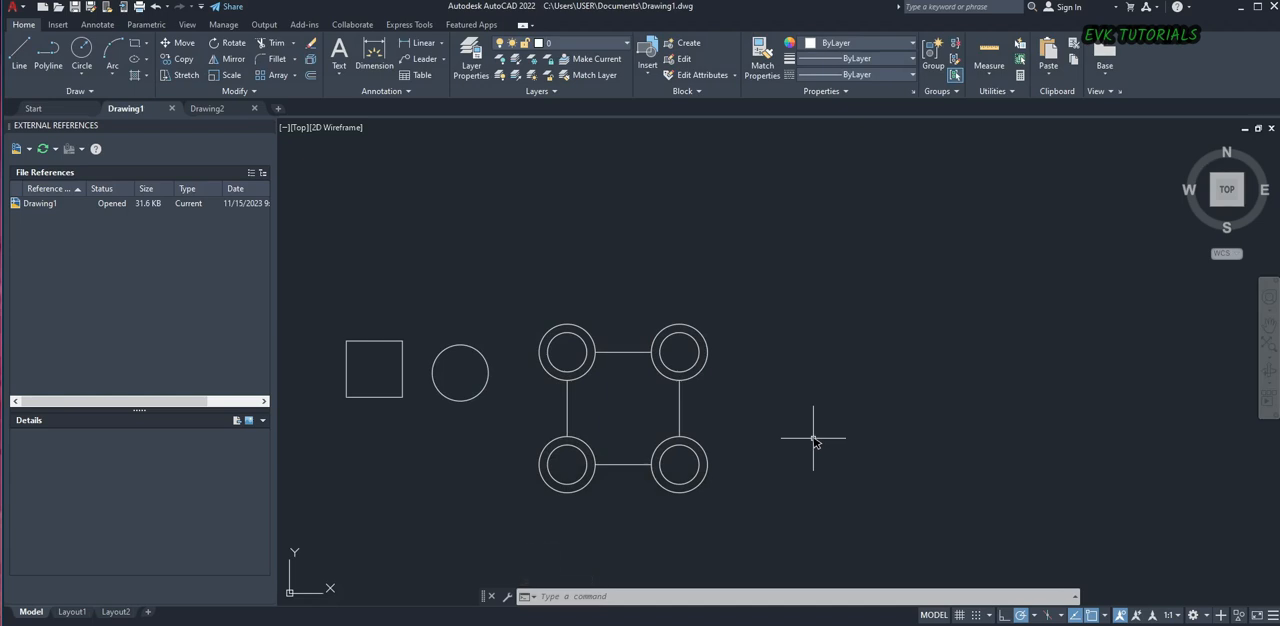
type("AUTOSA")
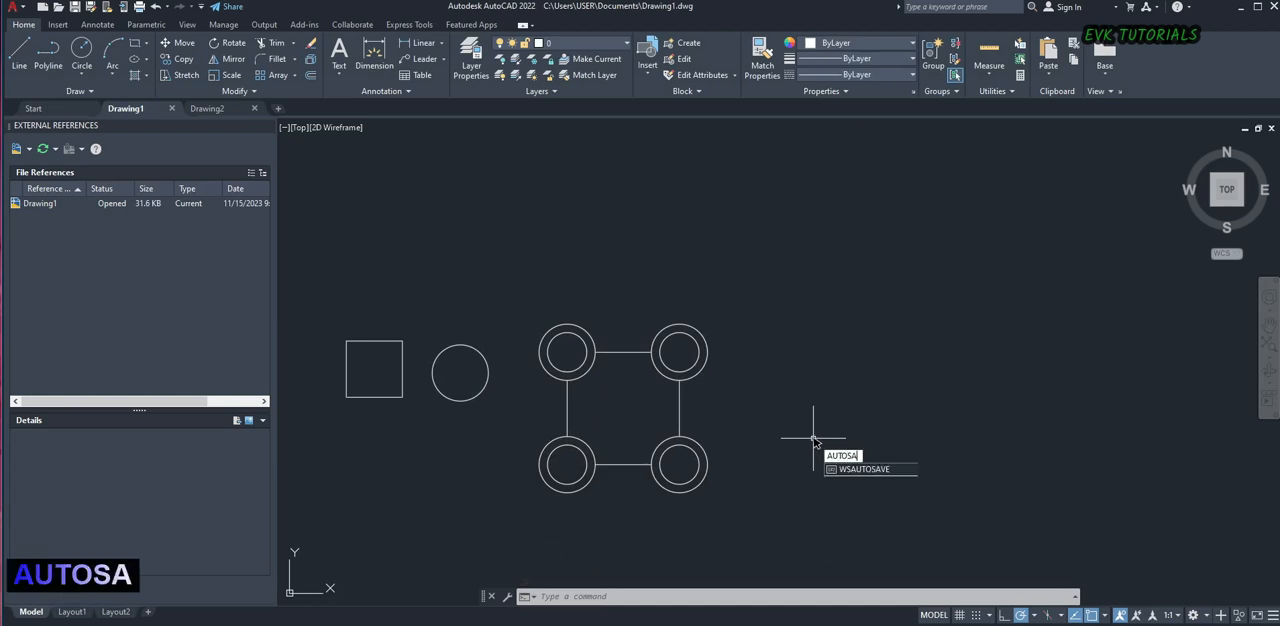
key("Return")
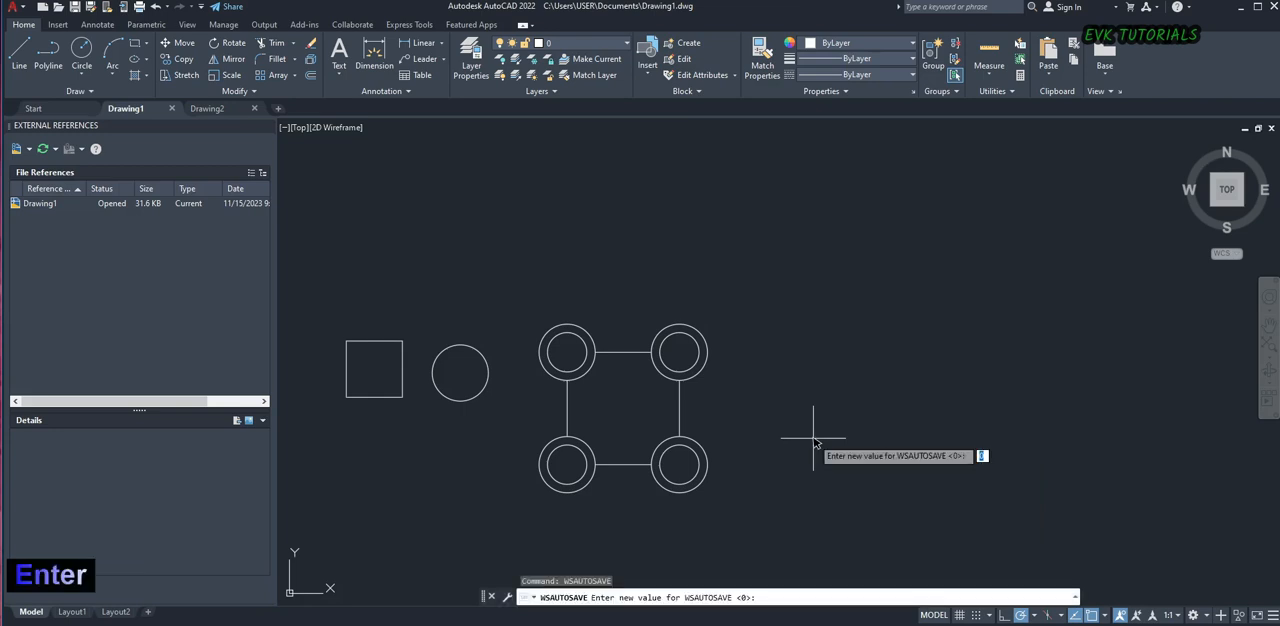
type("10")
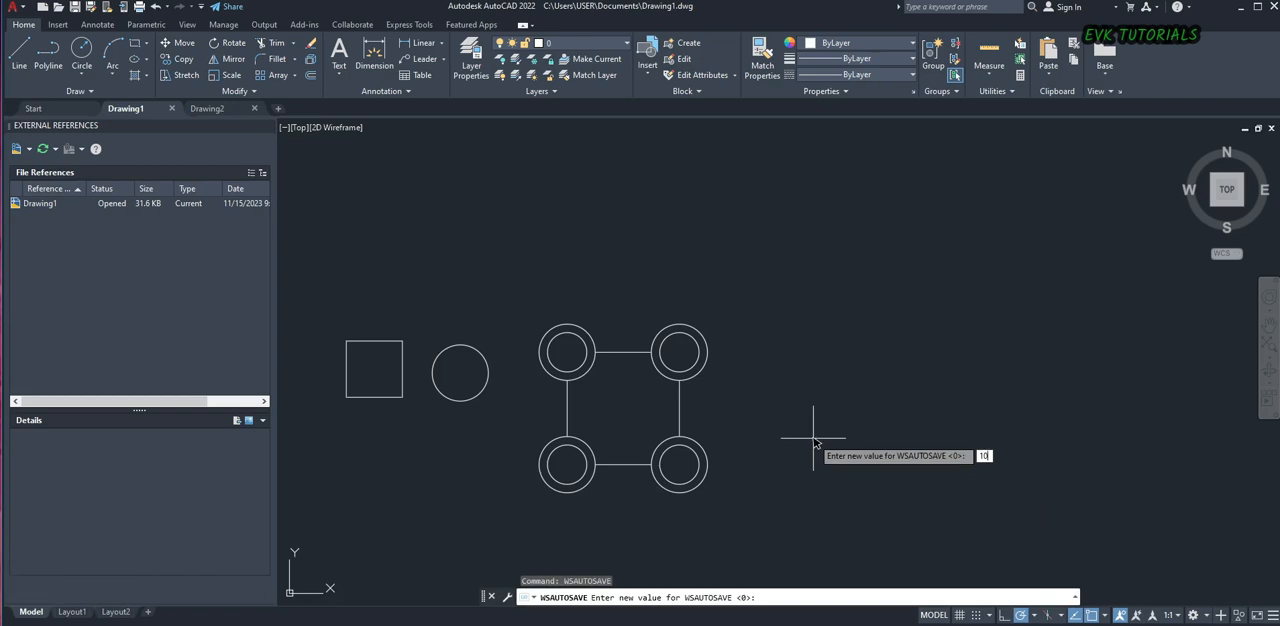
key("Escape")
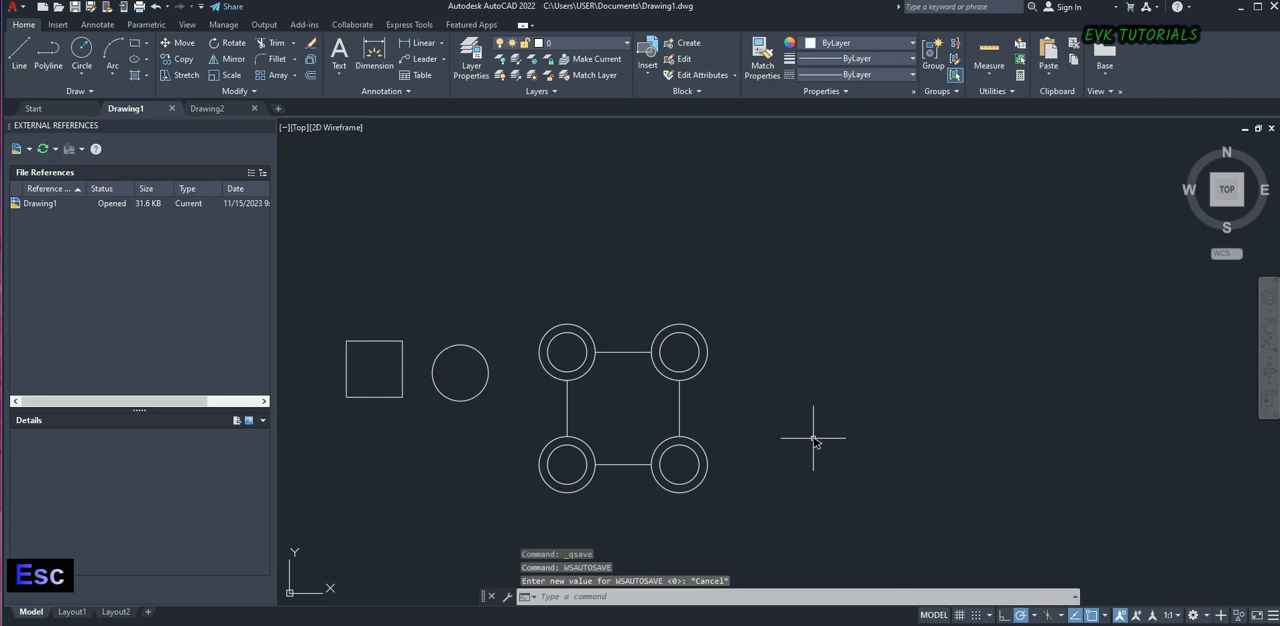
Save the Drawing1.dwg drawing again under its existing name
left_click(758, 384)
key("ctrl+s")
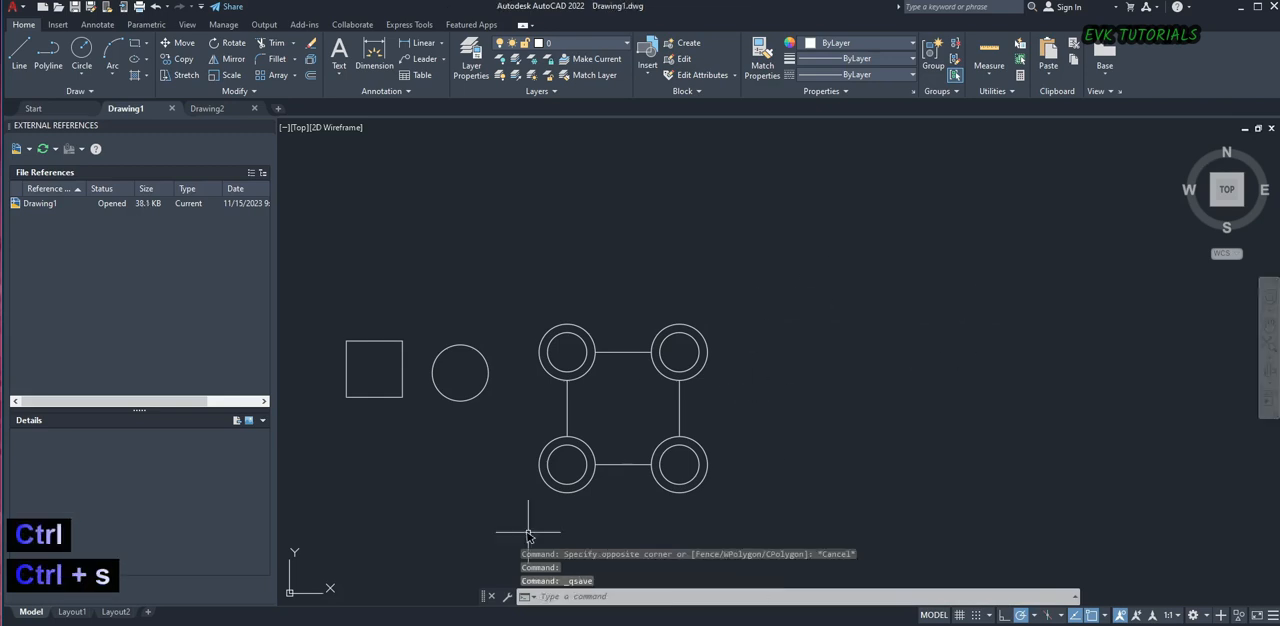